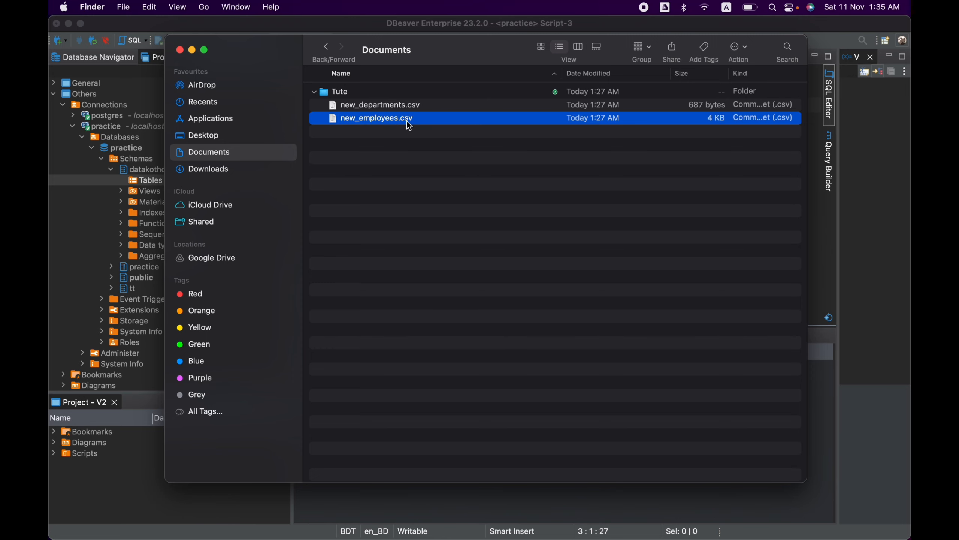
Open new_employees.csv in Excel, dismiss the notice bars and fit all columns to their contents
double_click(427, 121)
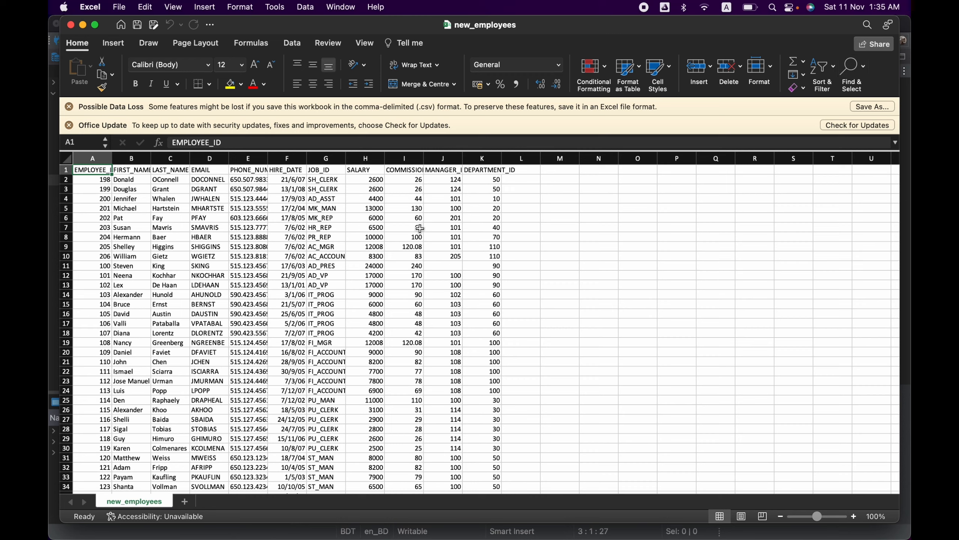
click(69, 107)
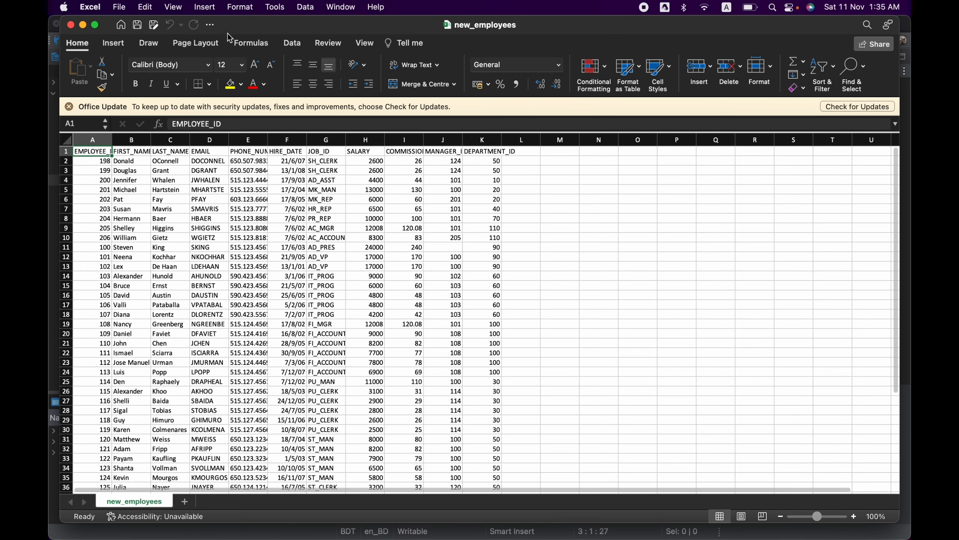
click(70, 107)
click(68, 122)
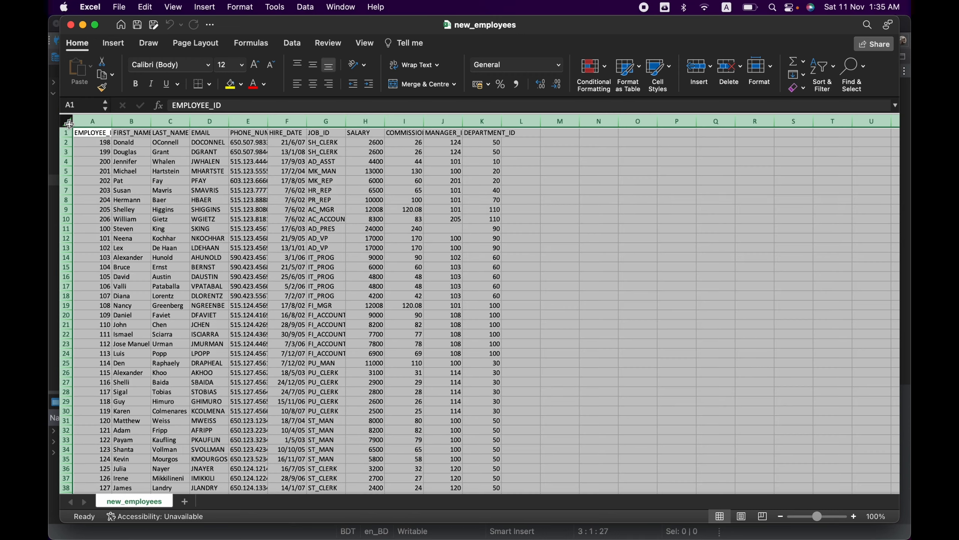
double_click(112, 122)
click(106, 132)
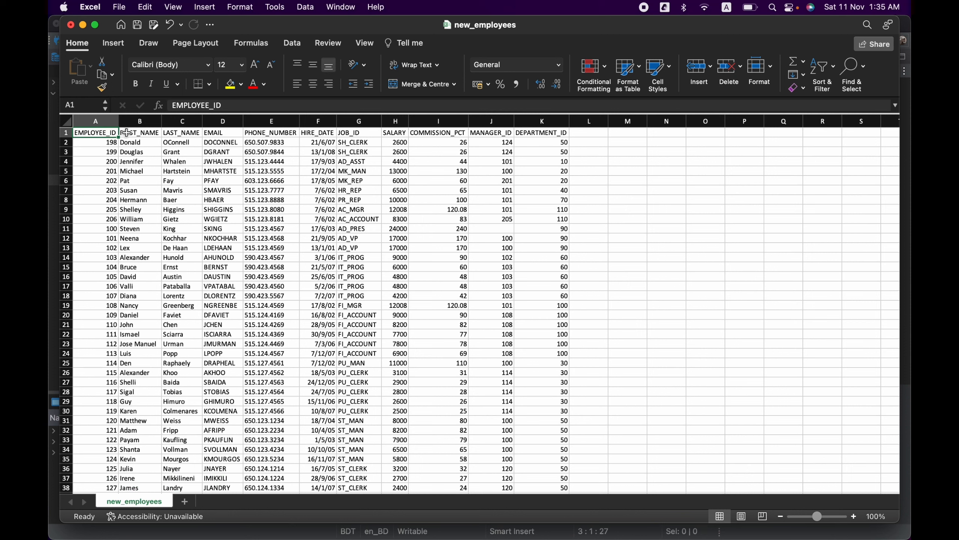
Review the header cells from FIRST_NAME across to DEPARTMENT_ID and back to EMPLOYEE_ID, and close the workbook without saving
click(126, 132)
key(Right)
key(Right)
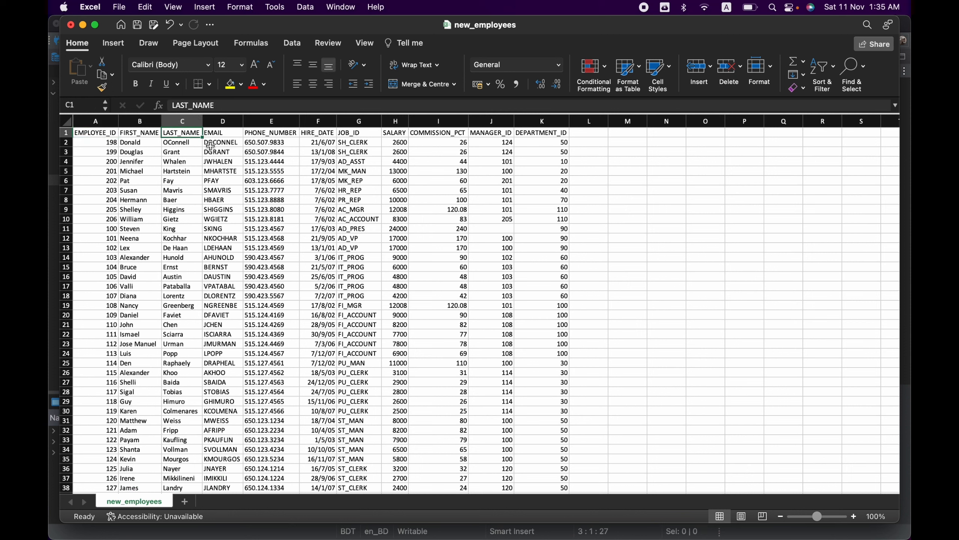
key(Right)
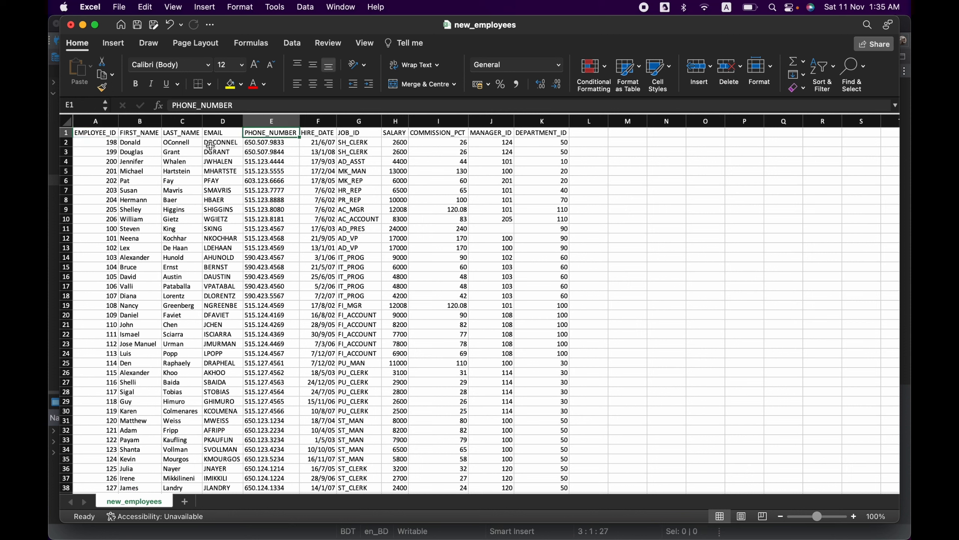
key(Right)
key(Right)
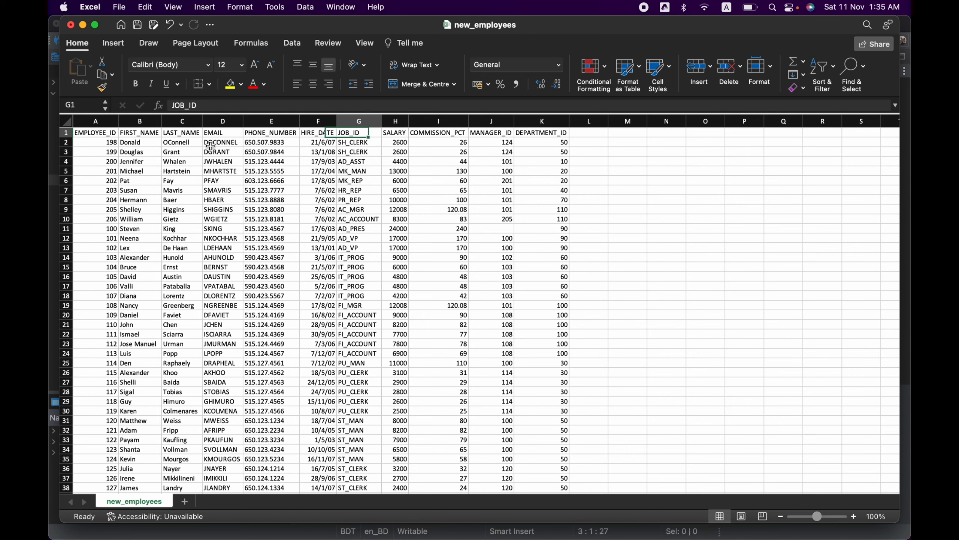
key(Right)
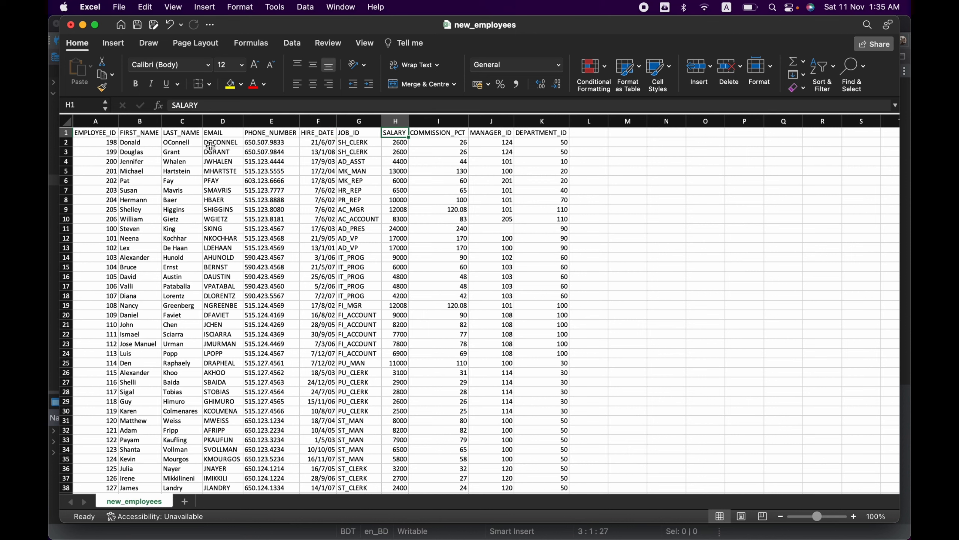
key(Right)
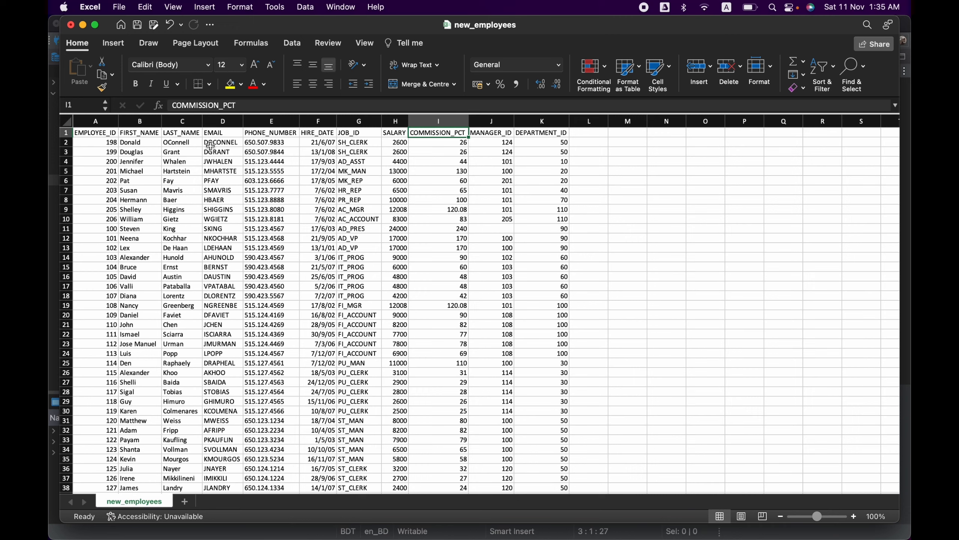
key(Right)
key(Right)
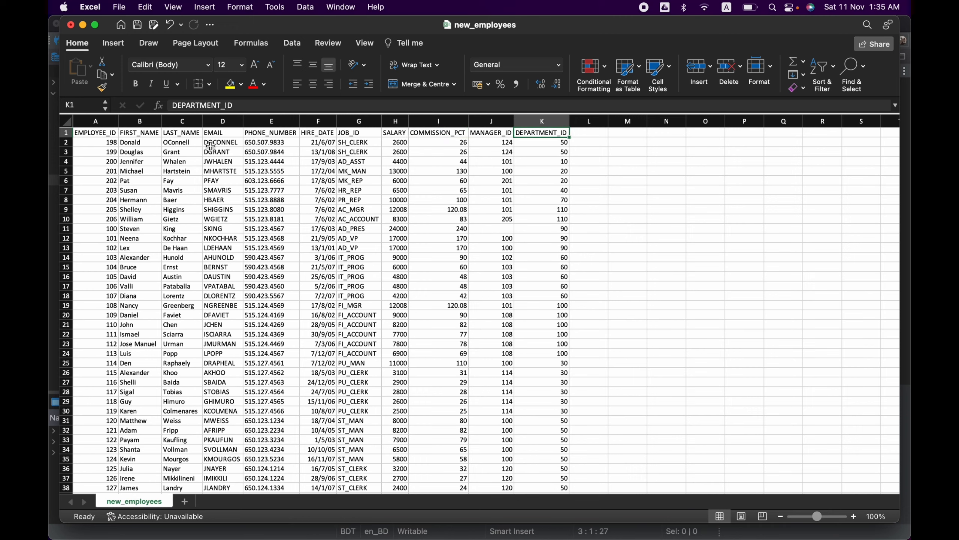
key(Left)
key(Left)
key(Left)
key(Left)
key(Left)
key(Left)
key(Left)
key(Left)
key(Left)
key(Left)
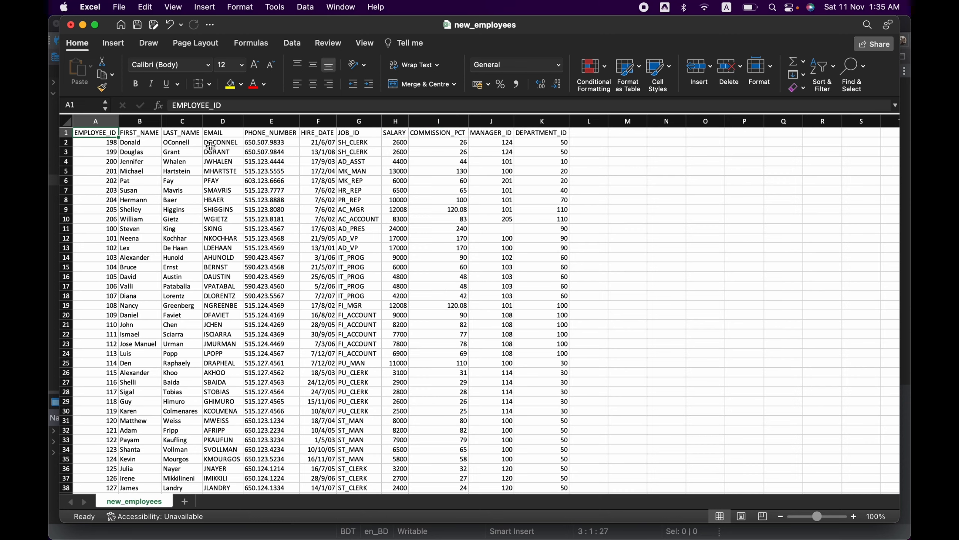
click(70, 25)
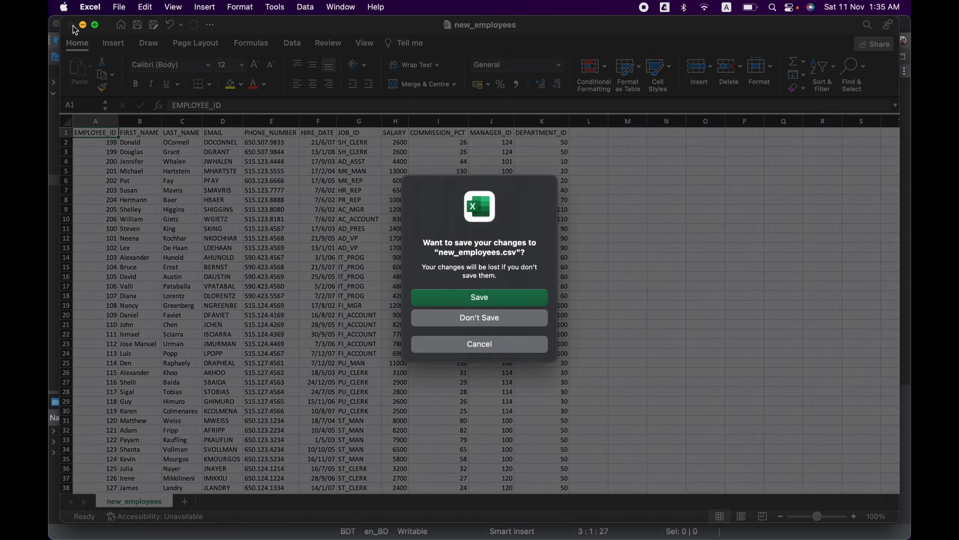
click(459, 322)
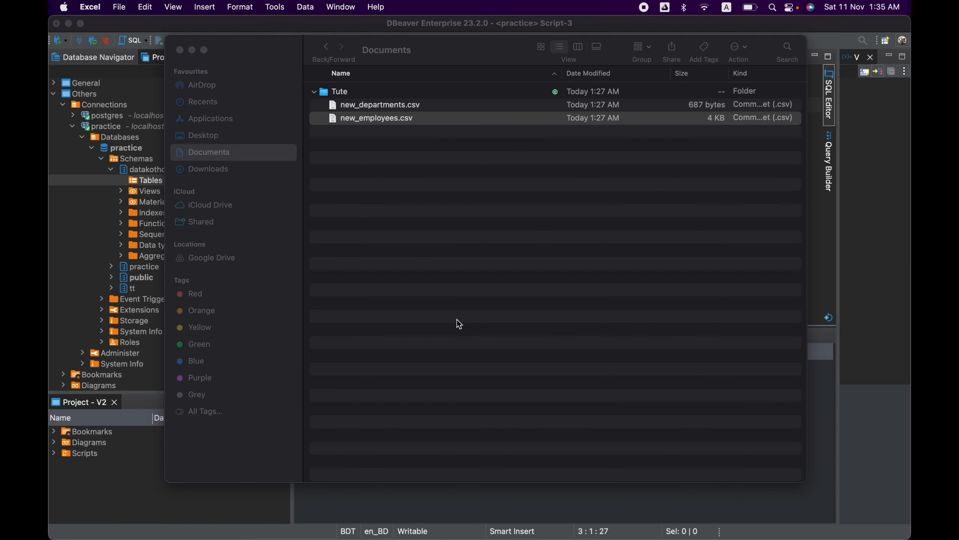
click(401, 122)
key(Return)
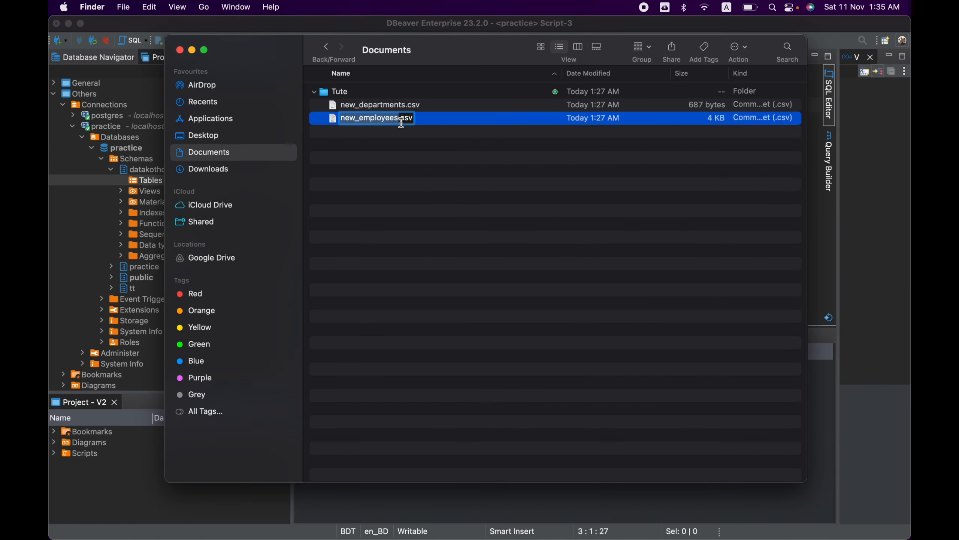
click(436, 119)
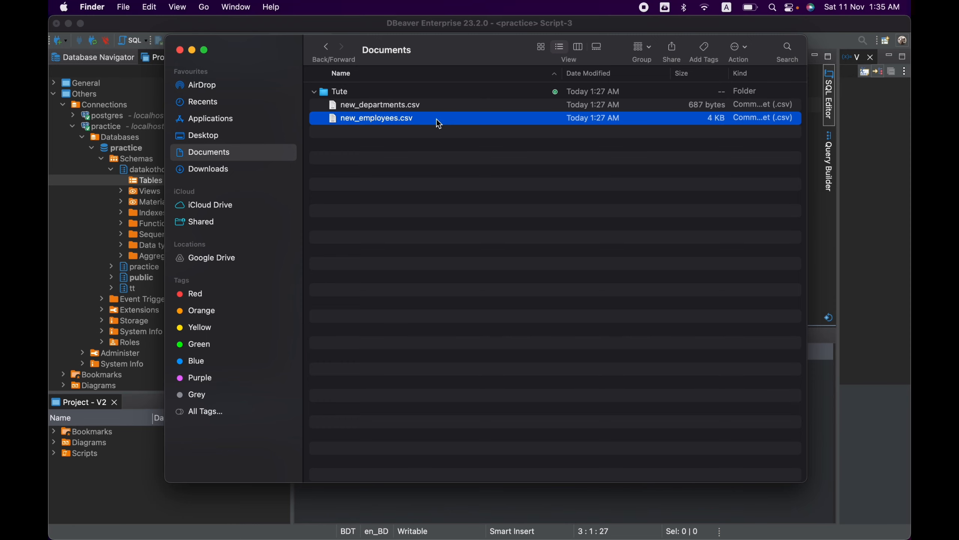
Open new_employees.csv in TextEdit and enlarge the text and the window to examine the comma-separated rows
right_click(436, 119)
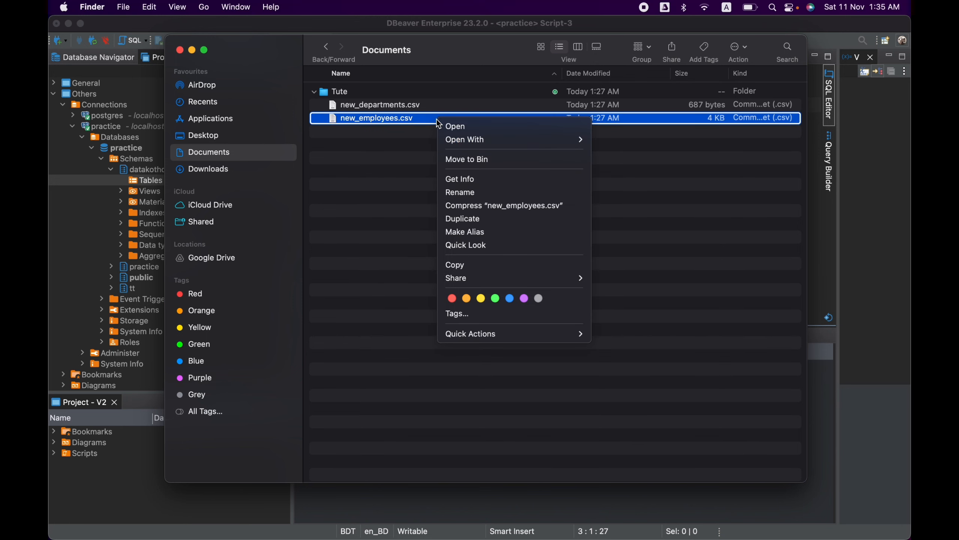
mouse_move(491, 140)
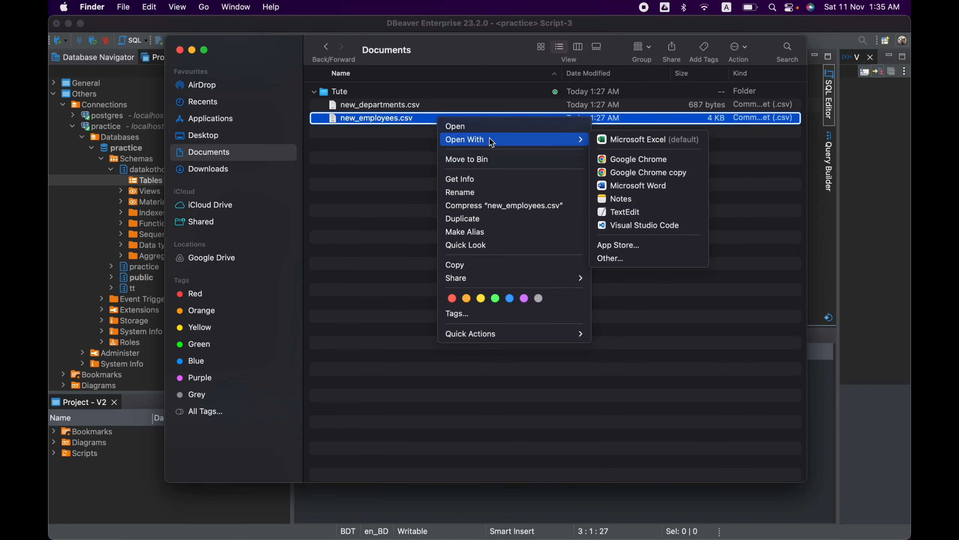
click(640, 215)
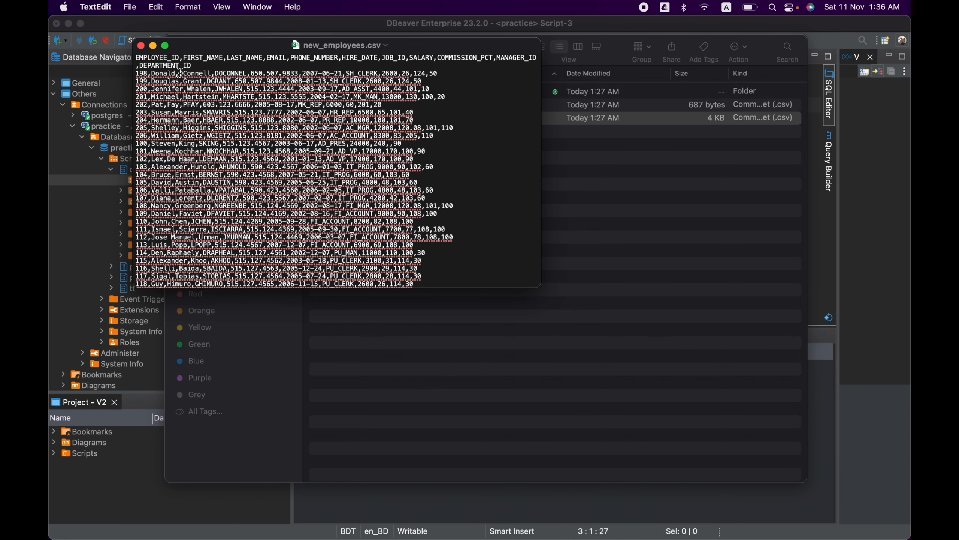
click(213, 73)
key(super+plus)
key(super+plus)
key(super+plus)
key(super+plus)
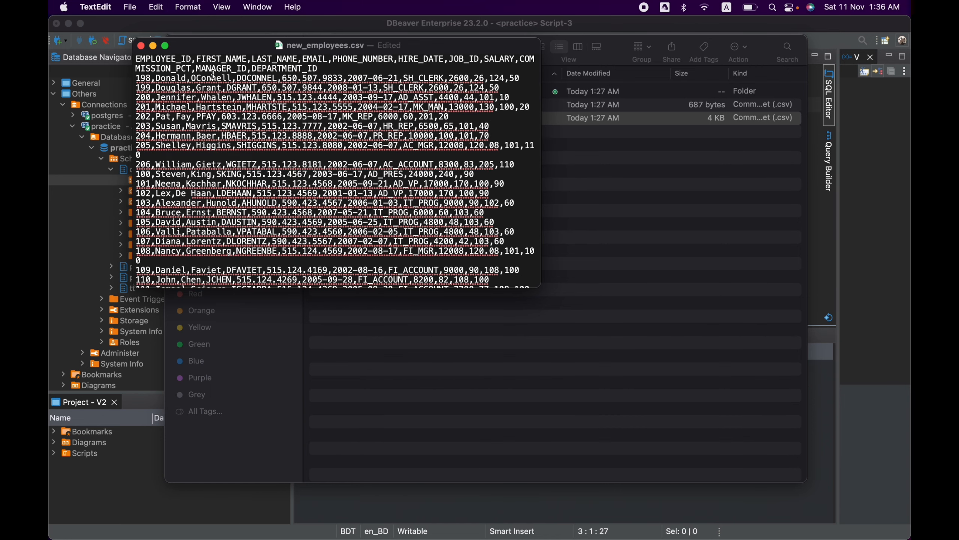
key(super+plus)
key(super+plus)
key(super+plus)
key(super+plus)
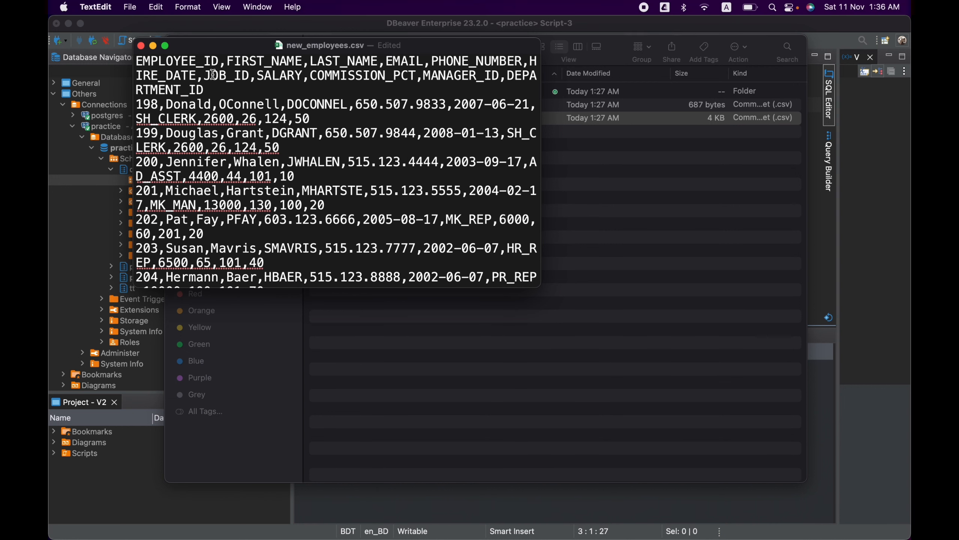
drag(541, 286, 866, 360)
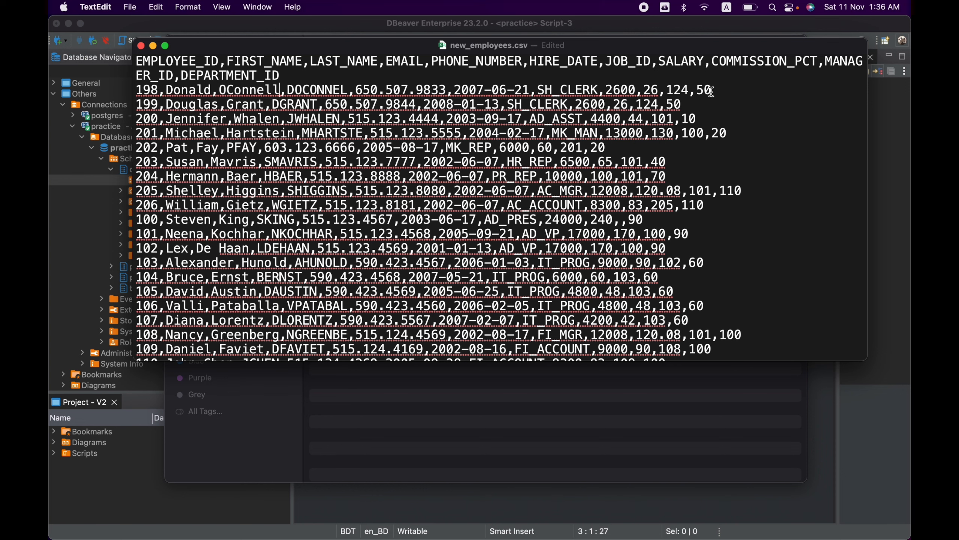
Try ~` and | as the delimiter after the first data row's employee ID, restore the comma and close the file
click(166, 90)
key(BackSpace)
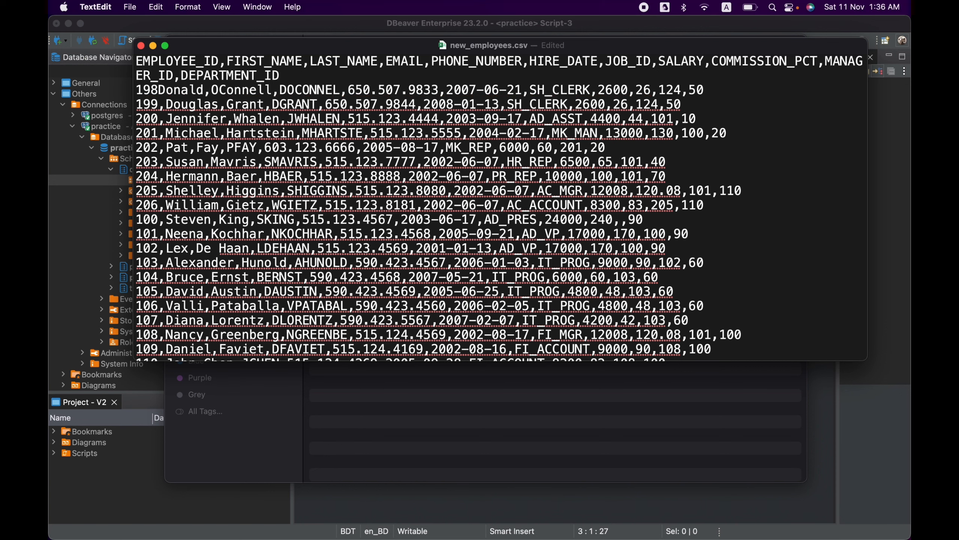
text(~`)
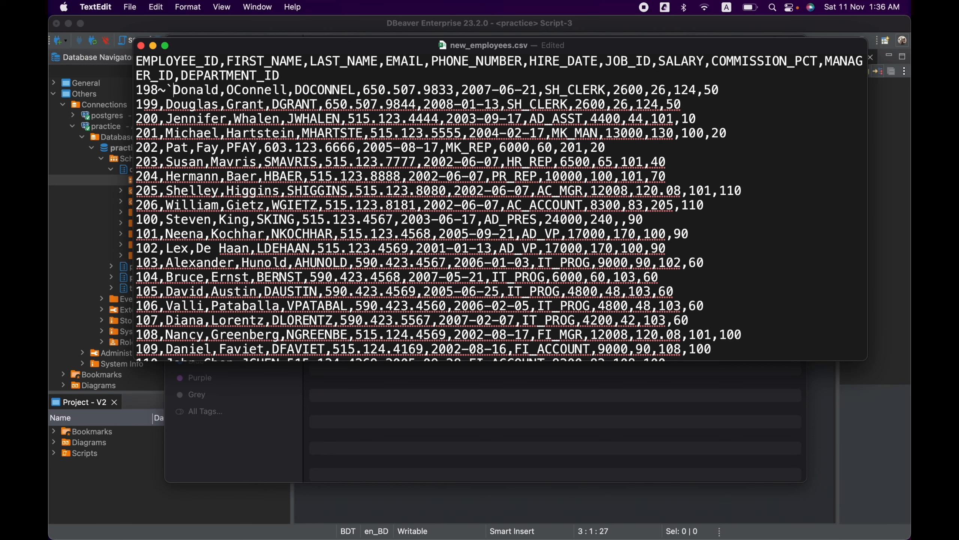
key(BackSpace)
key(BackSpace)
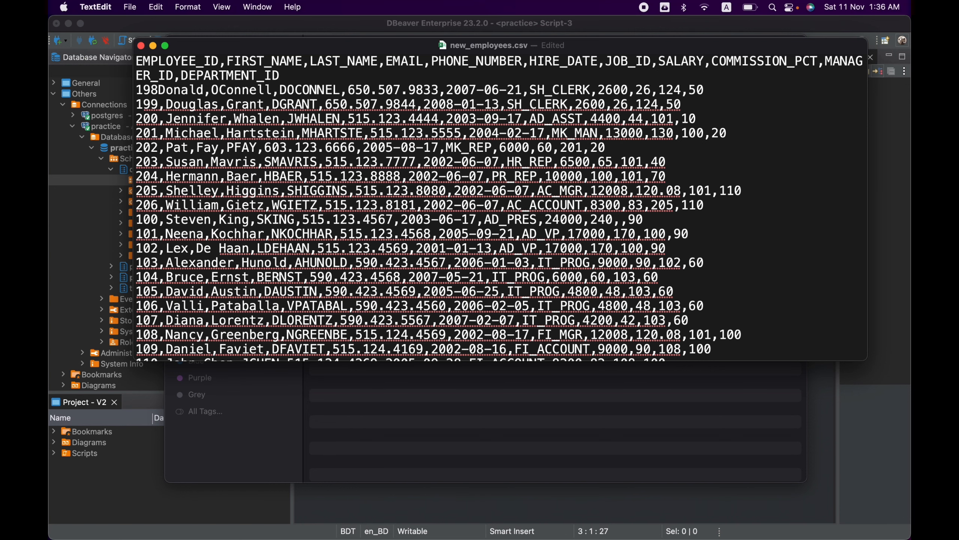
text(|)
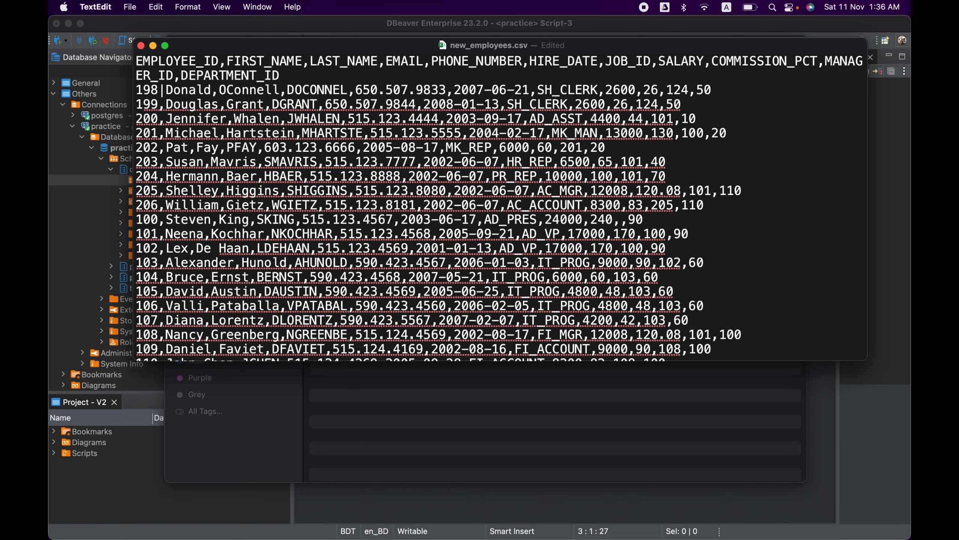
key(BackSpace)
text(,)
click(141, 46)
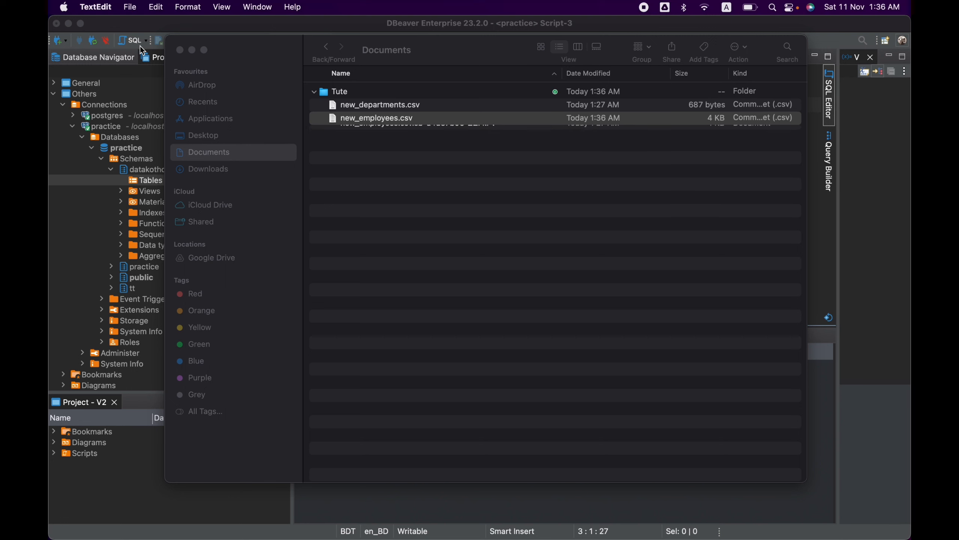
click(375, 120)
click(363, 118)
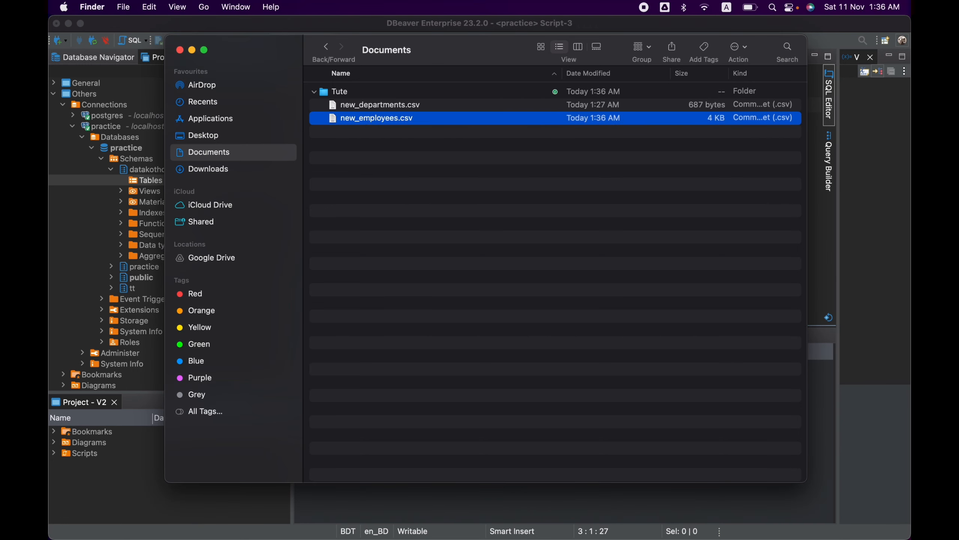
click(467, 118)
Switch to DBeaver and start a CSV data import into the datakothon schema's tables
click(161, 180)
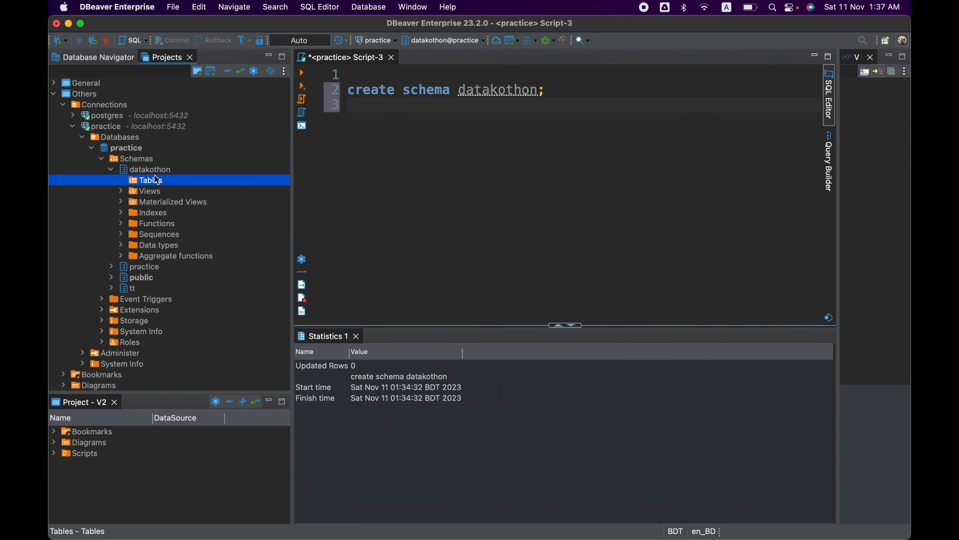
right_click(157, 180)
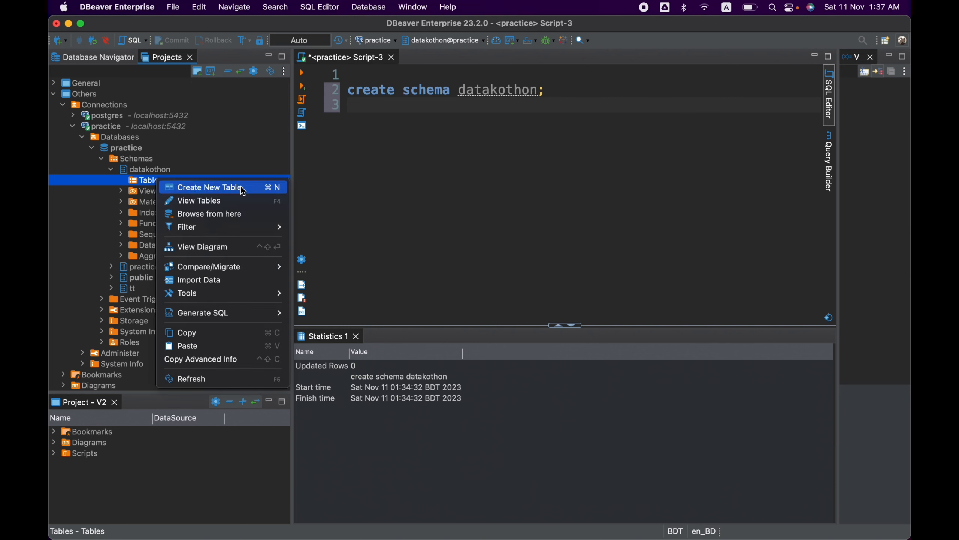
click(238, 286)
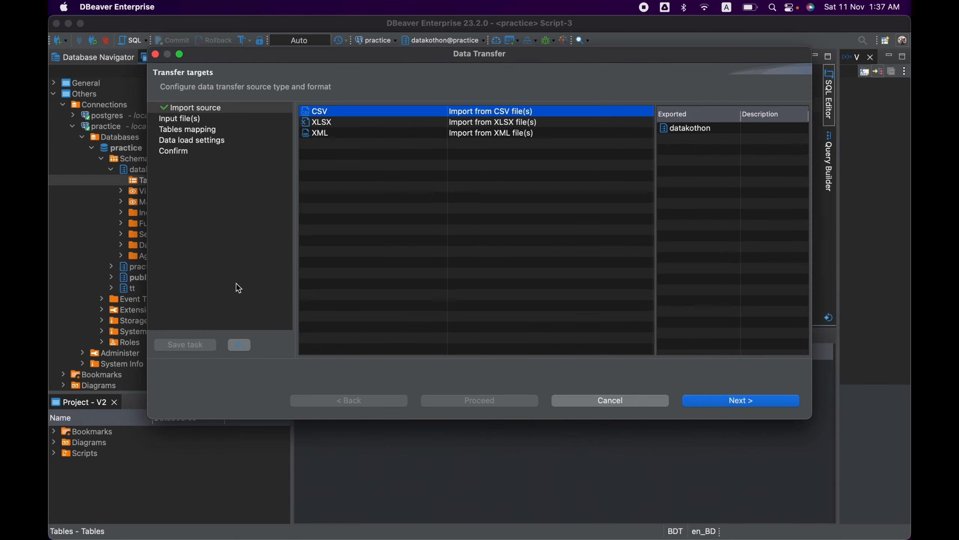
double_click(468, 112)
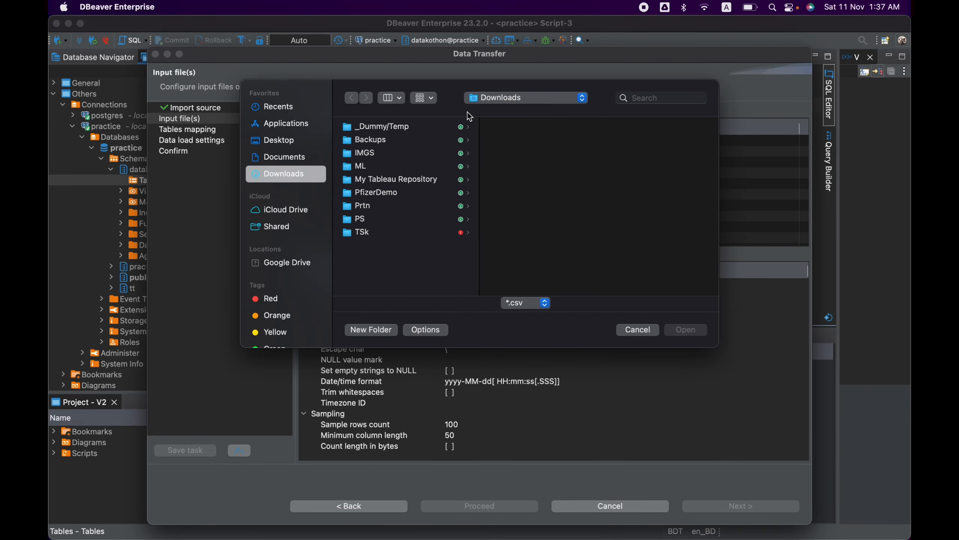
Choose new_employees.csv from the Tute folder in Documents as the import's input file
click(298, 161)
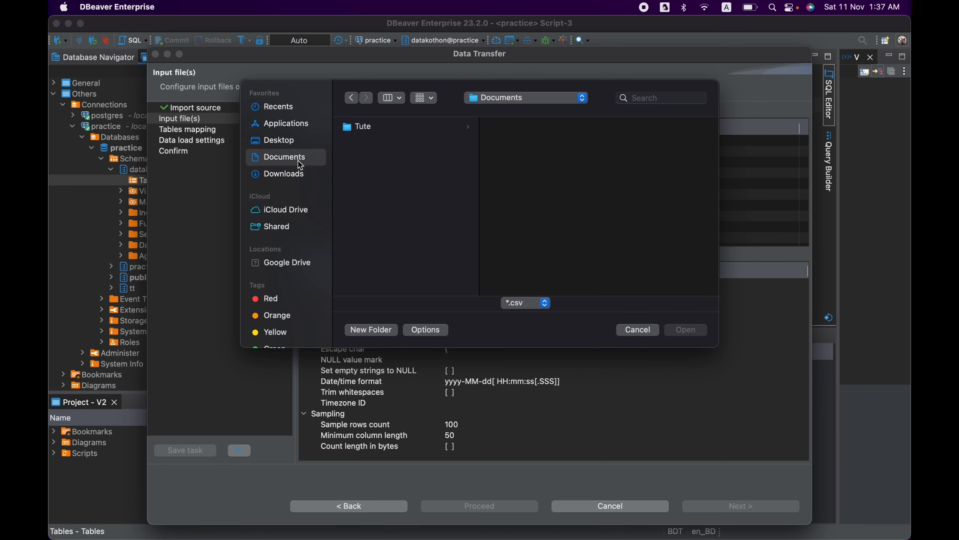
click(361, 129)
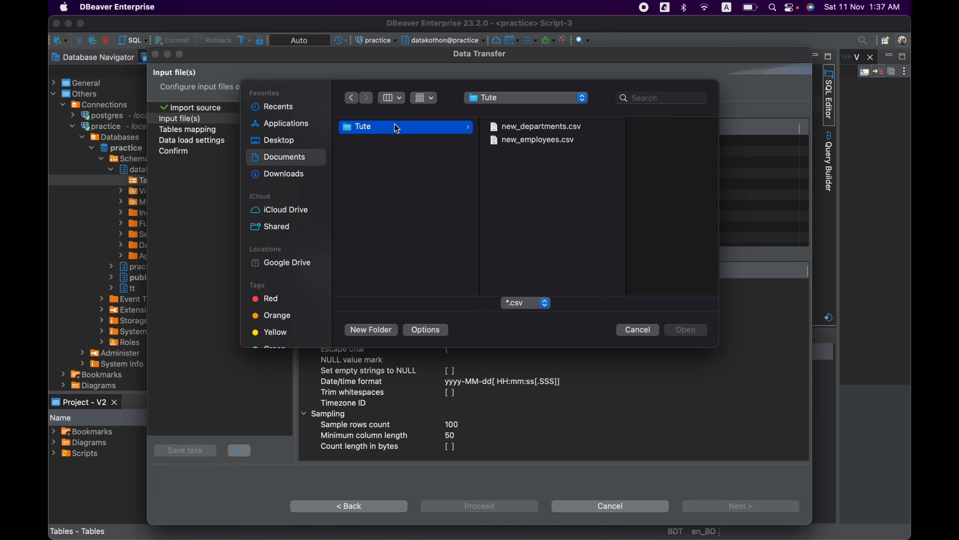
click(526, 143)
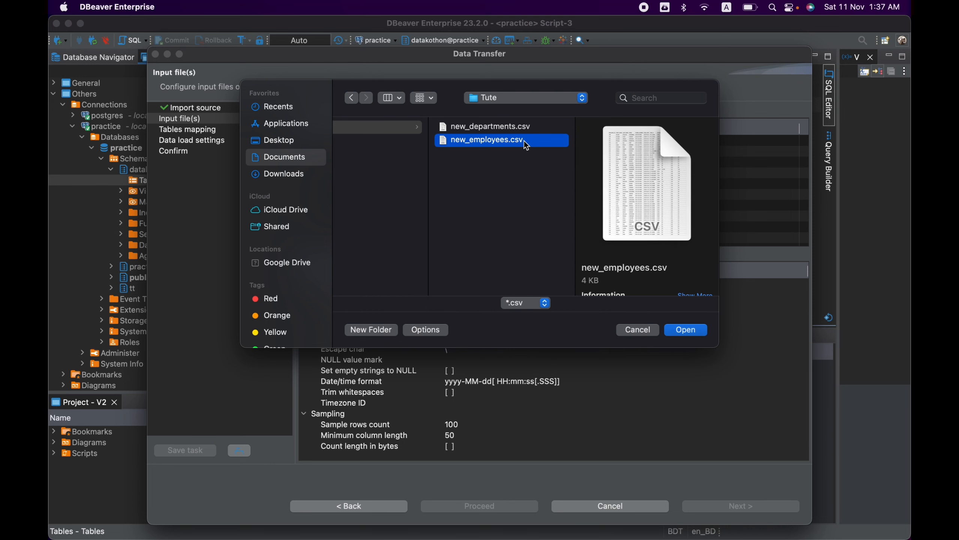
click(692, 327)
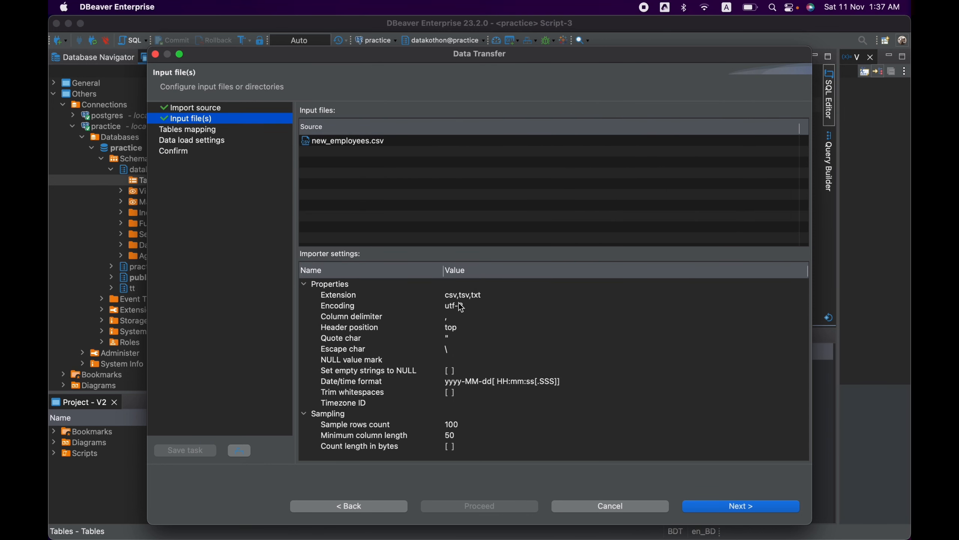
Keep the comma column delimiter, advance to the tables mapping and expand the column mappings of new_employees.csv
click(464, 319)
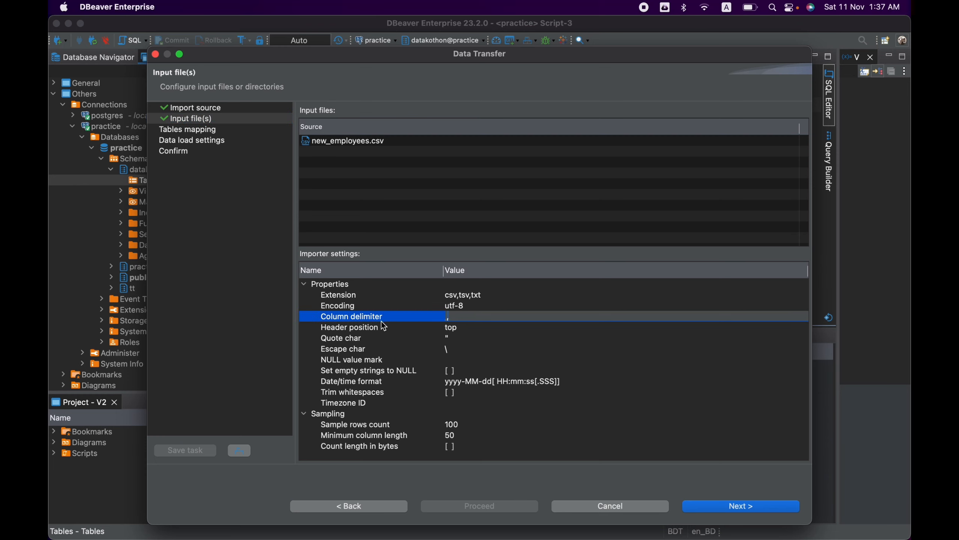
click(403, 321)
click(737, 508)
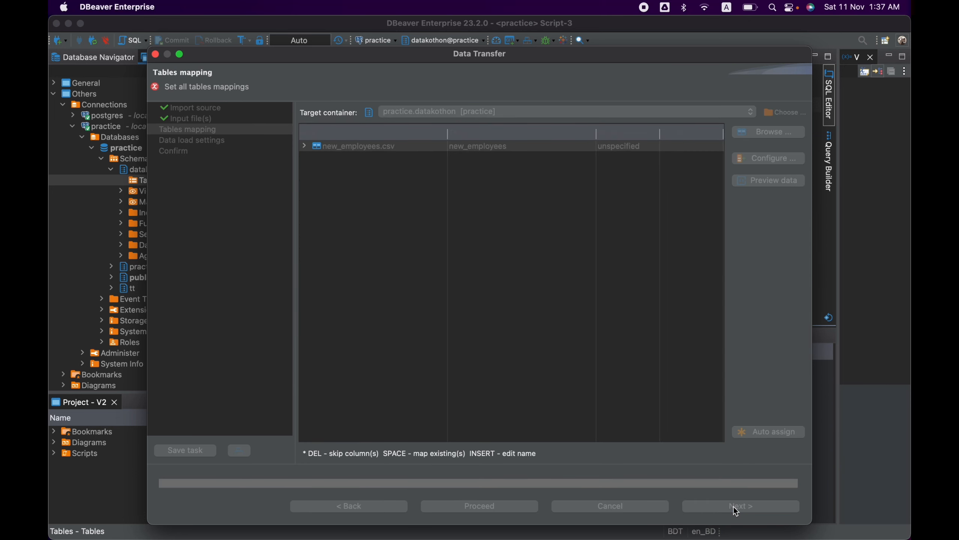
click(305, 147)
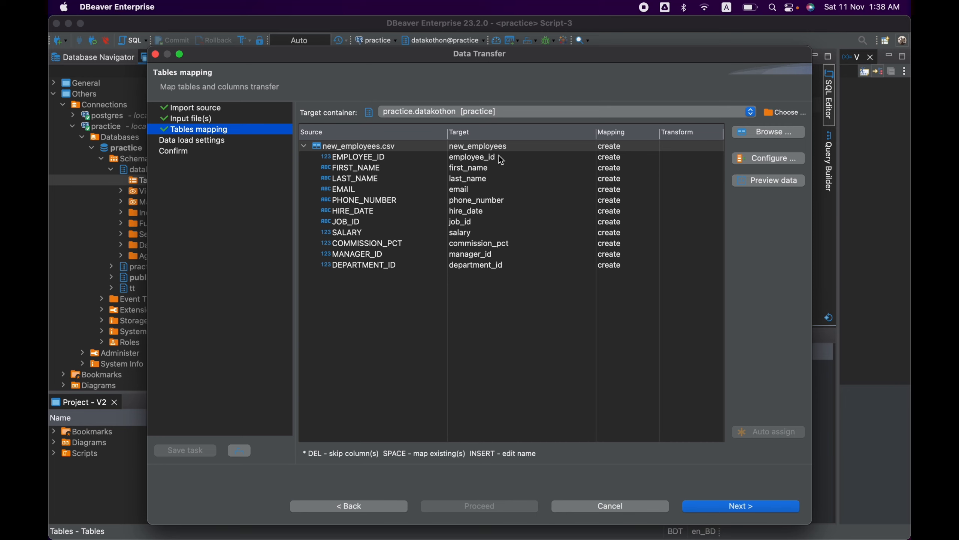
Open the metadata structure configuration of the new_employees mapping and check the employee_id column's source and target types
click(510, 287)
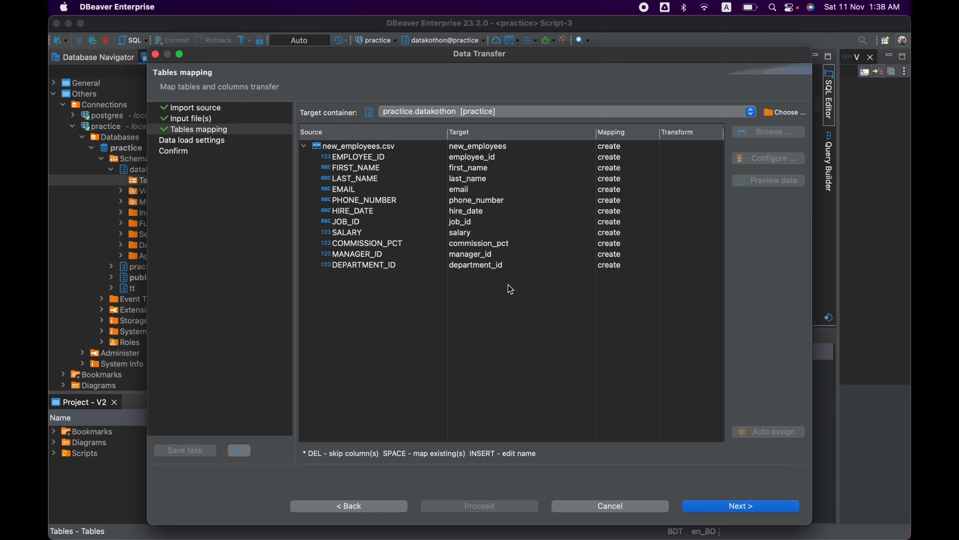
click(479, 148)
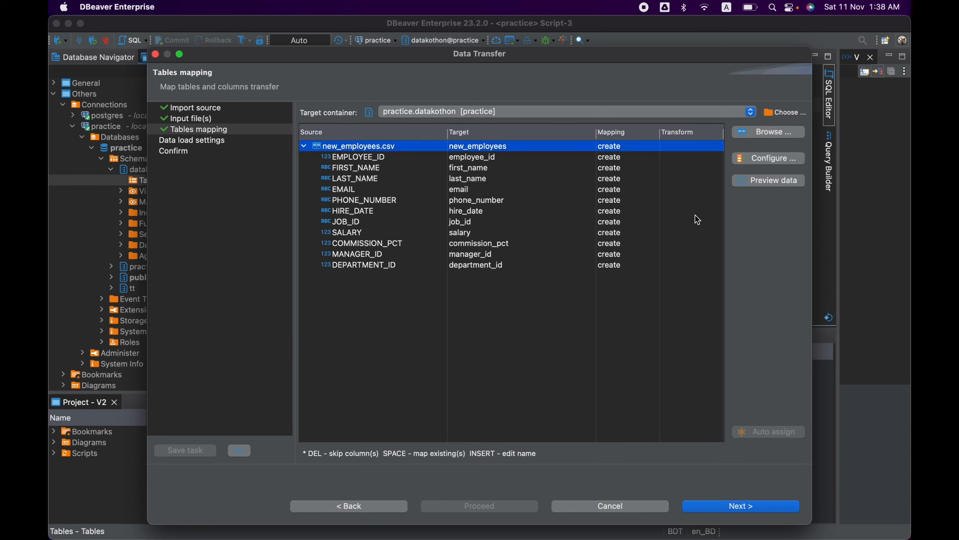
click(758, 158)
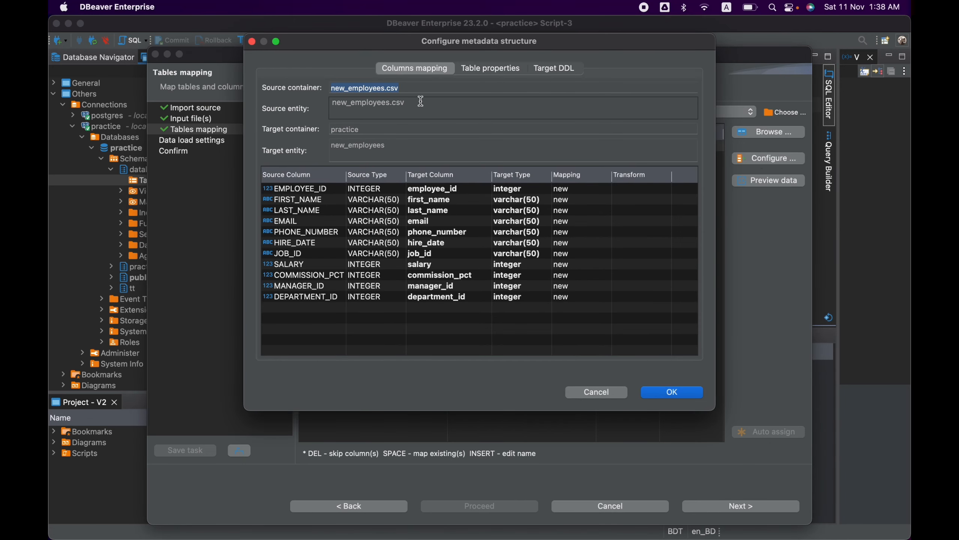
click(374, 114)
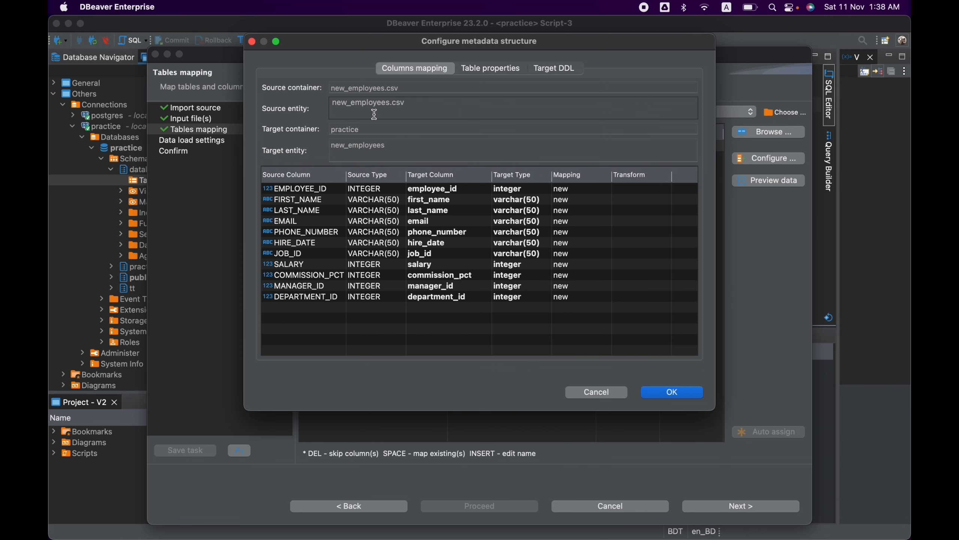
click(338, 188)
click(455, 191)
click(523, 191)
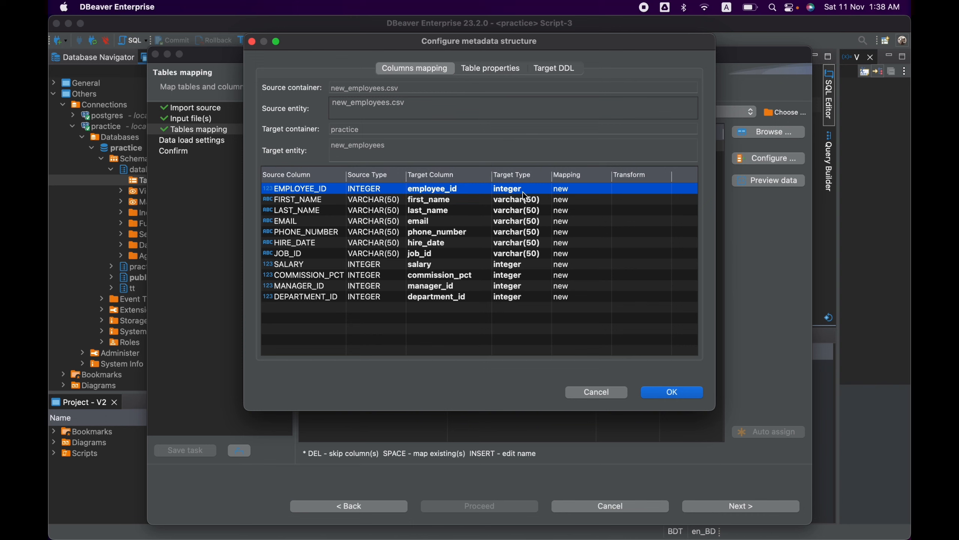
Set the target types of the first_name and last_name columns to varchar without a length limit
click(539, 203)
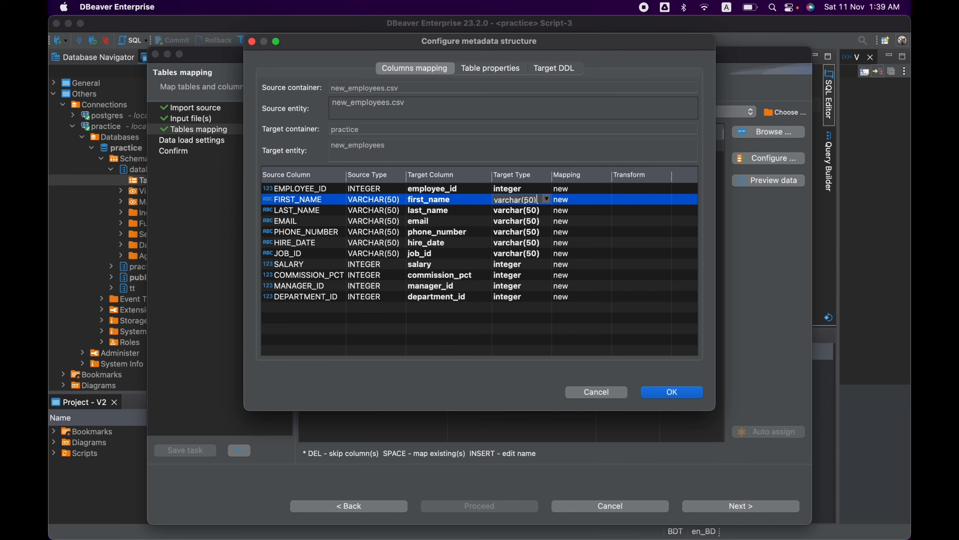
key(BackSpace)
key(BackSpace)
key(BackSpace)
click(537, 214)
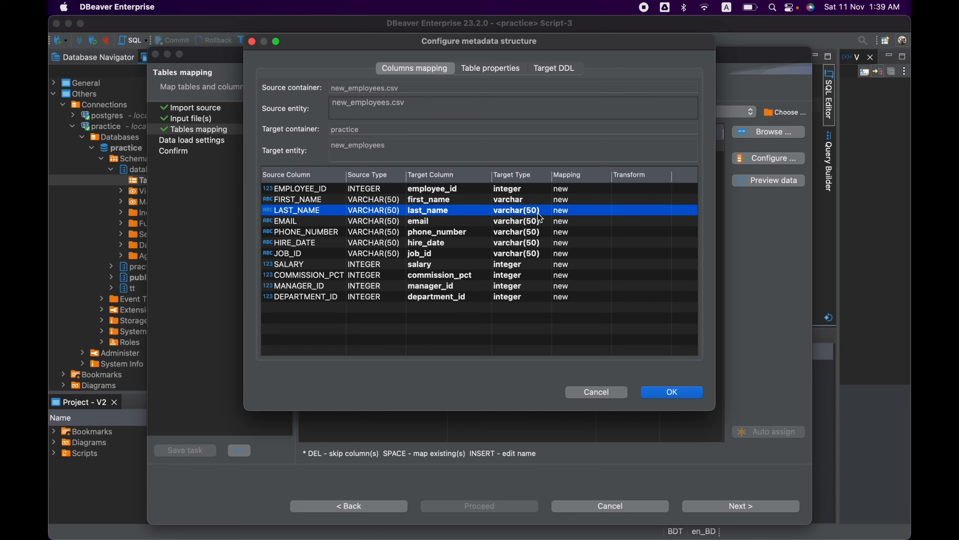
click(540, 215)
key(BackSpace)
key(BackSpace)
key(BackSpace)
key(BackSpace)
Set the target types of the email and phone_number columns to varchar without a length limit
click(530, 225)
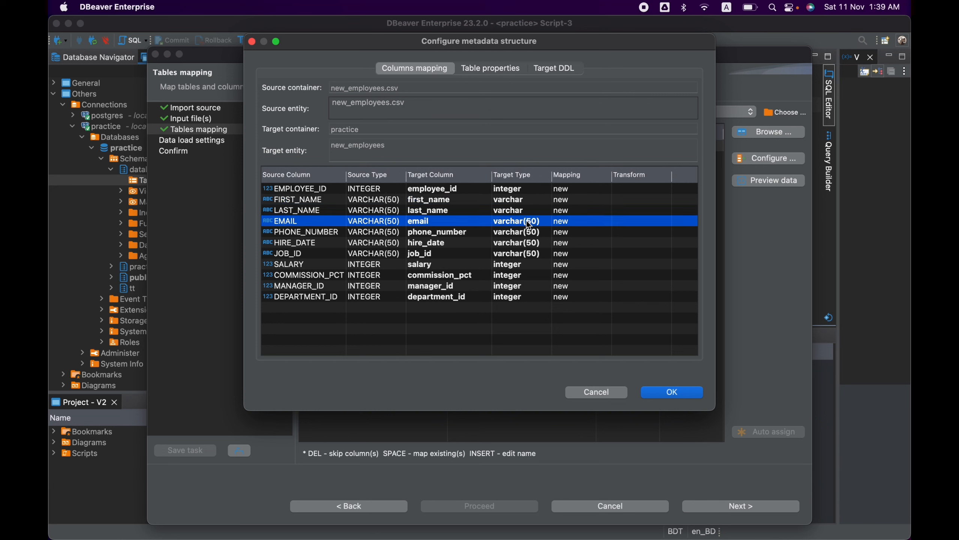
click(529, 224)
key(BackSpace)
key(BackSpace)
key(BackSpace)
key(BackSpace)
click(529, 231)
click(529, 233)
key(BackSpace)
key(BackSpace)
key(BackSpace)
key(BackSpace)
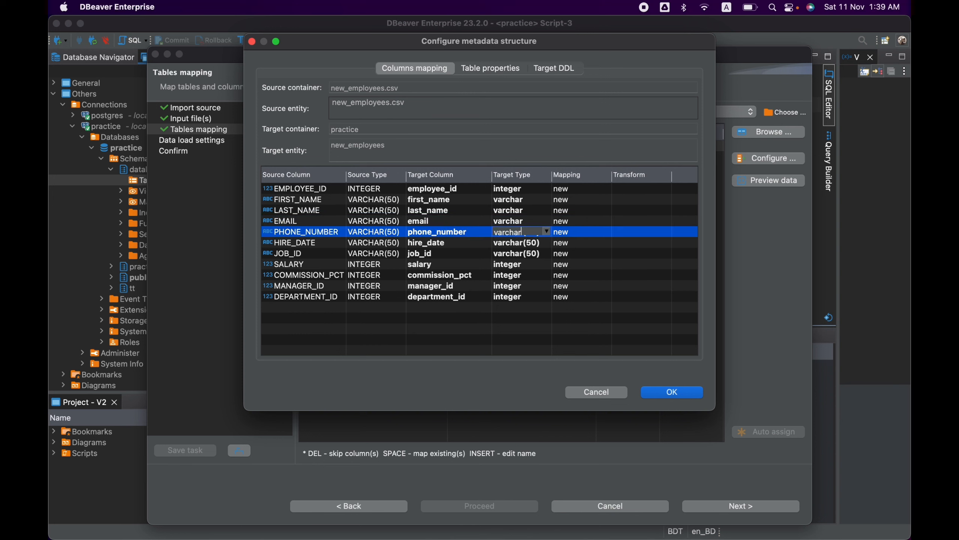
Set the target types of the hire_date and job_id columns to varchar without a length limit and accept the column configuration
click(529, 244)
click(527, 241)
key(BackSpace)
key(BackSpace)
key(BackSpace)
key(BackSpace)
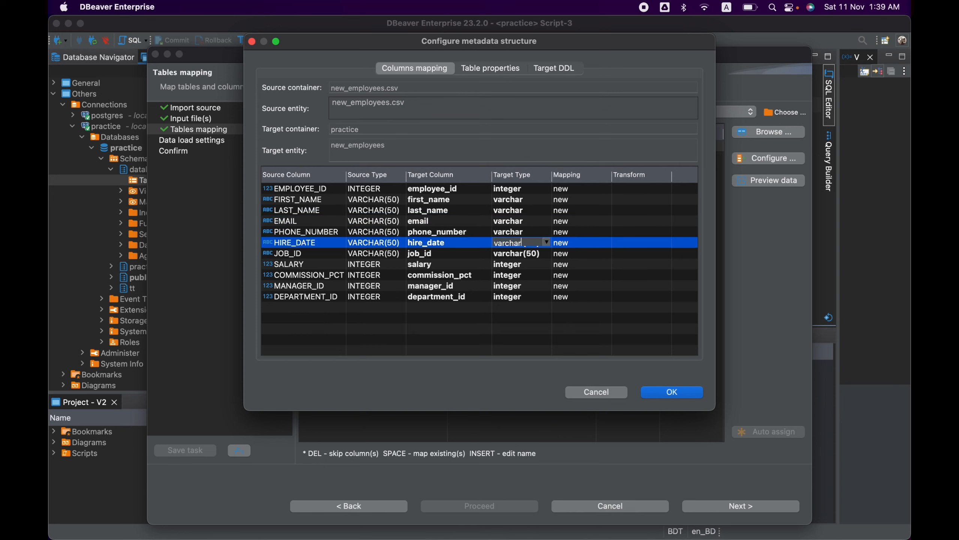
click(523, 256)
click(522, 256)
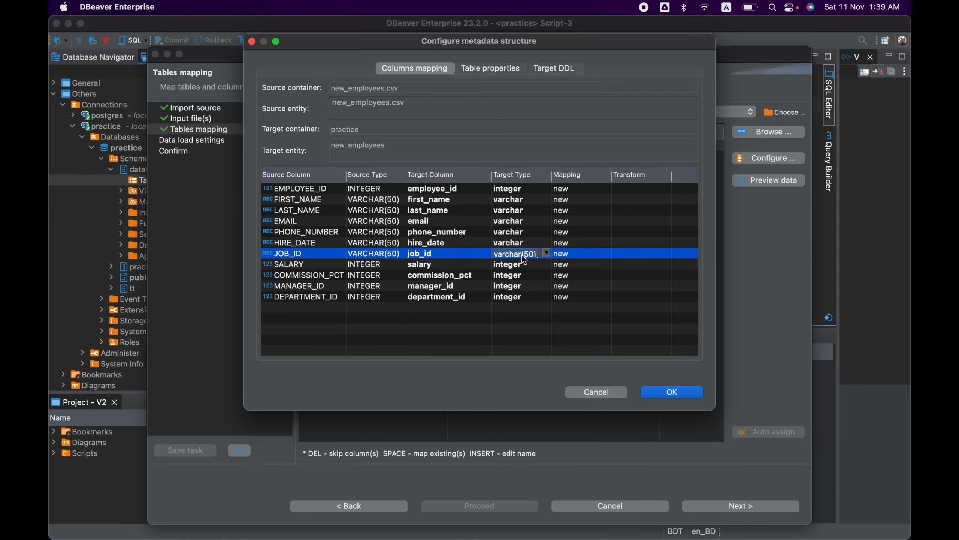
key(BackSpace)
key(BackSpace)
key(BackSpace)
key(BackSpace)
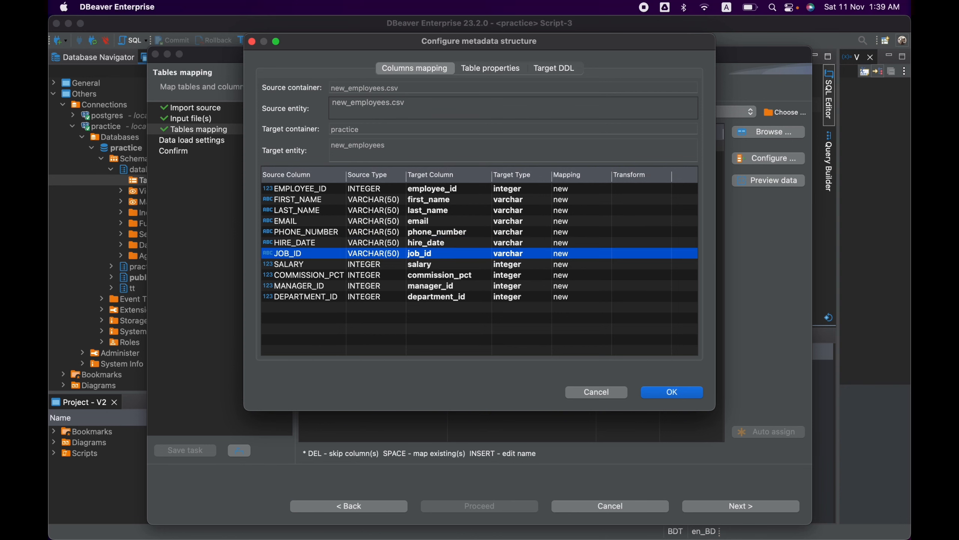
click(549, 311)
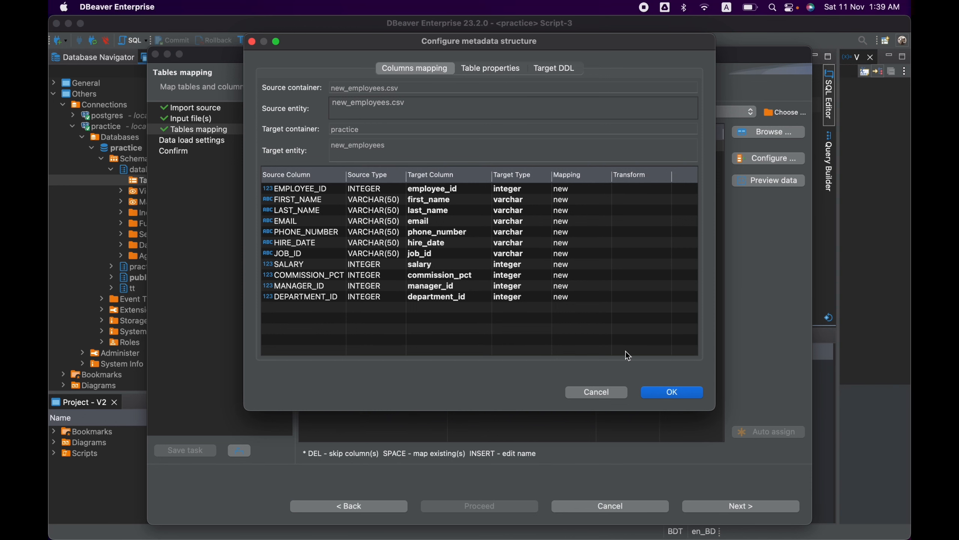
click(682, 393)
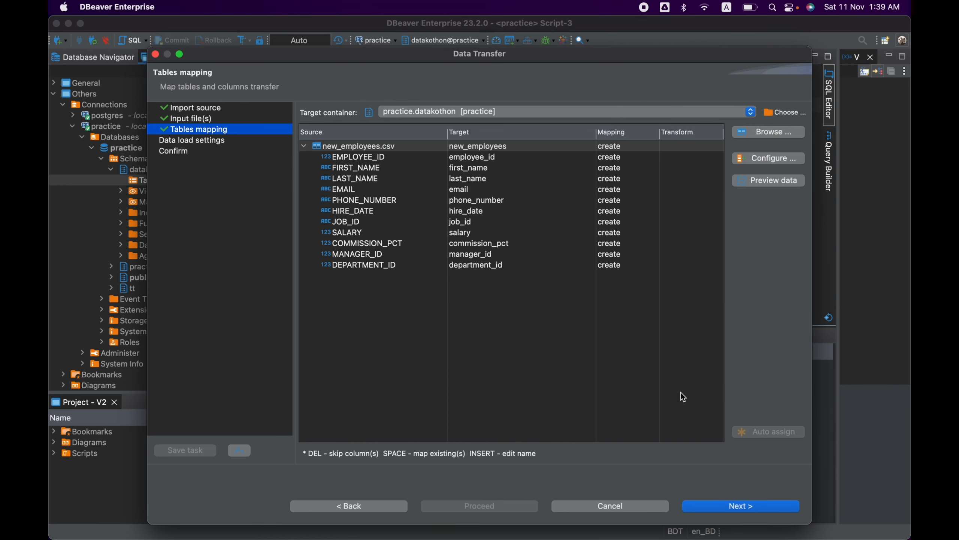
Preview the import data for new_employees, enlarge the preview to examine all columns, and close it
click(772, 185)
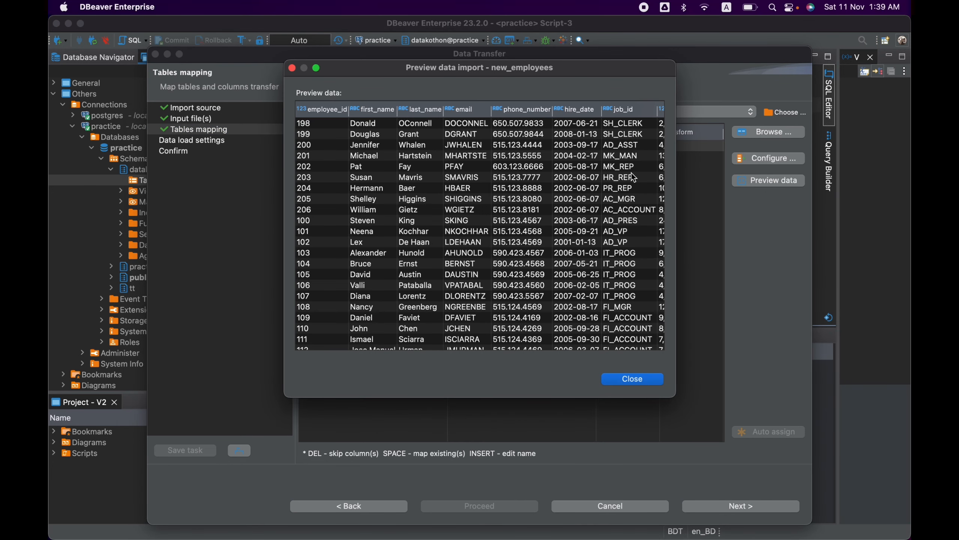
drag(675, 396, 907, 383)
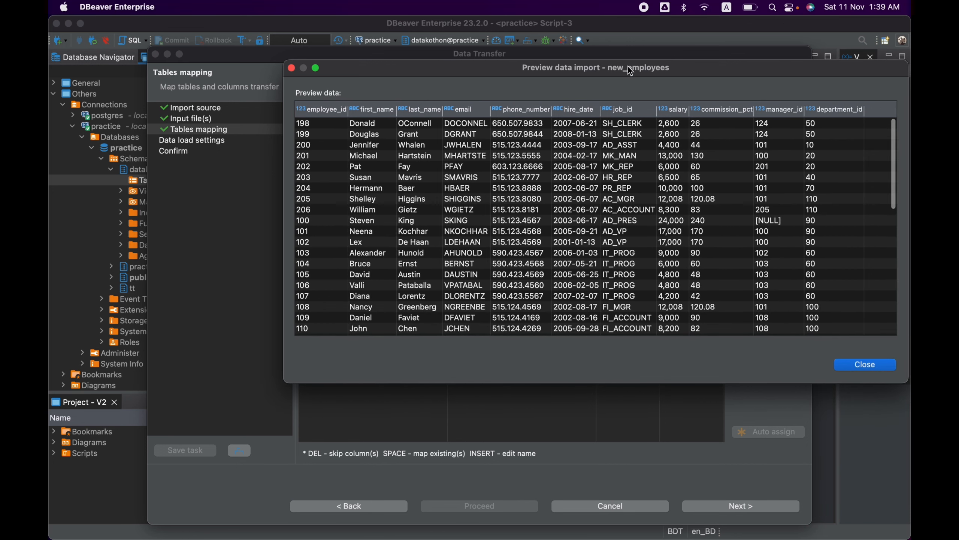
drag(628, 66, 491, 68)
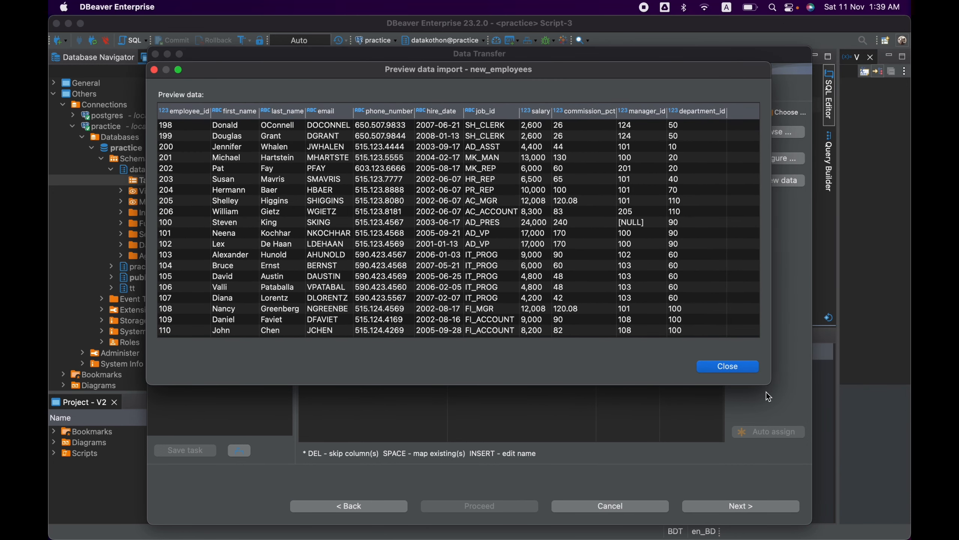
click(729, 367)
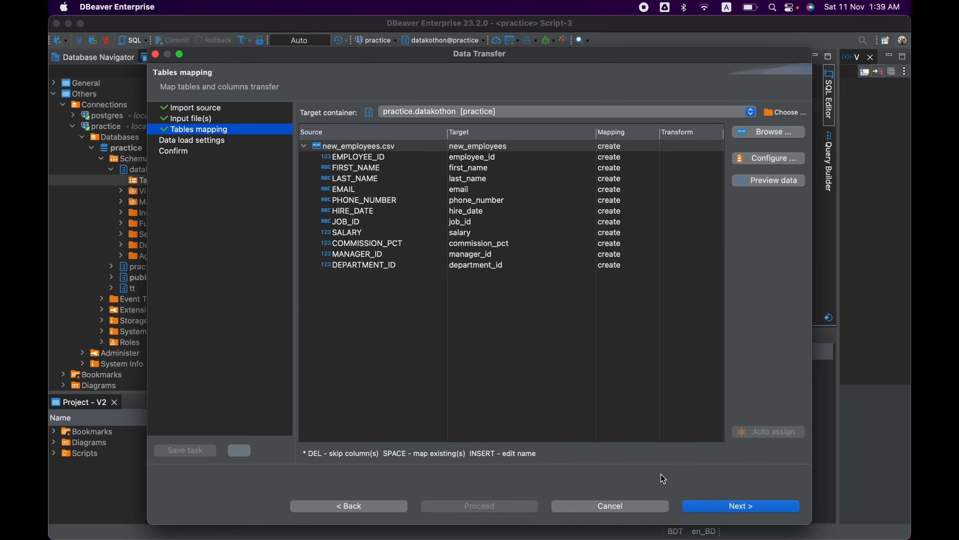
Advance the import to the data load settings and keep ON CONFLICT DO NOTHING as the replace method
click(711, 507)
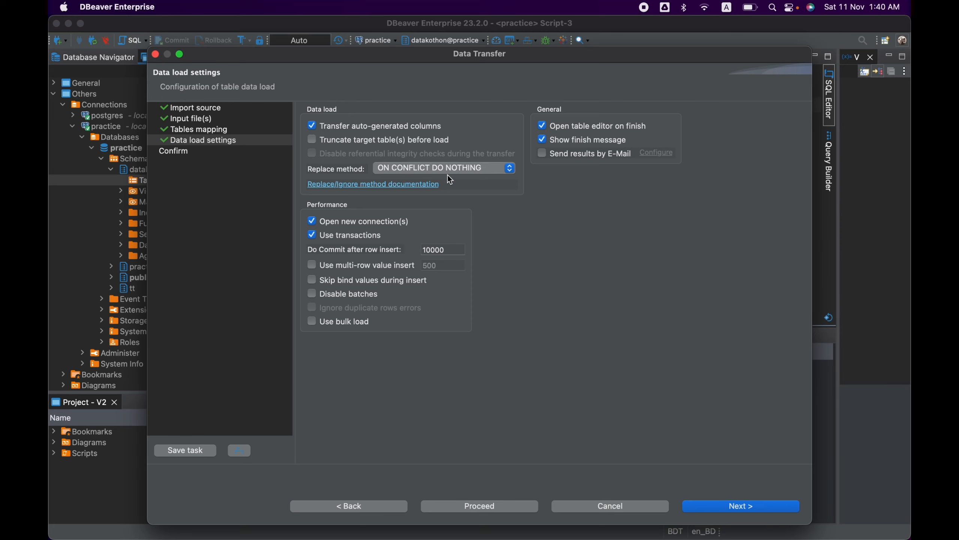
click(472, 168)
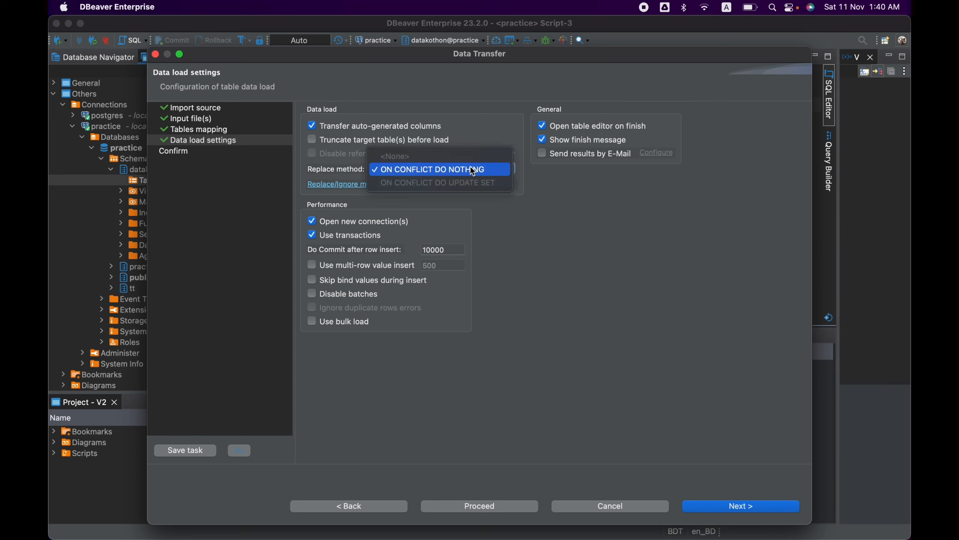
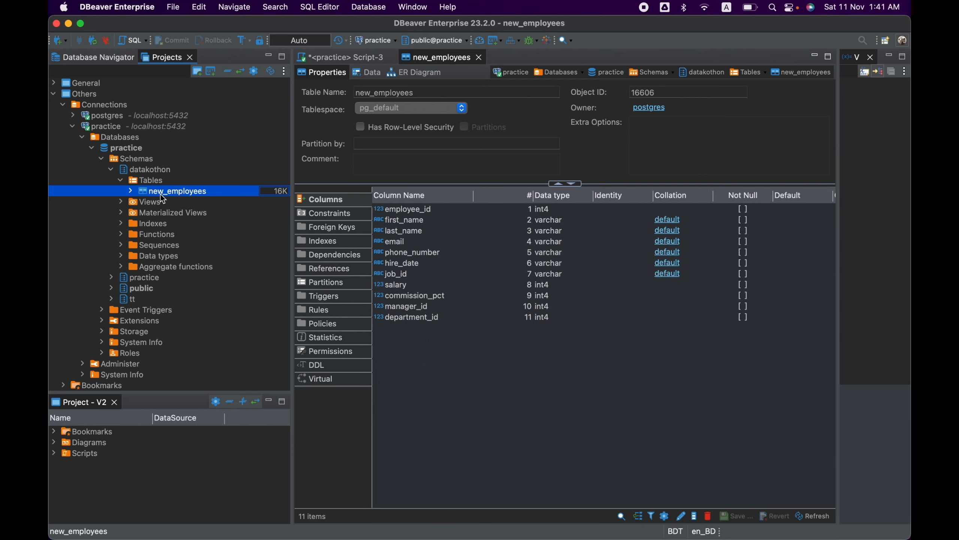
Open the new_employees table in the datakothon schema and examine its data across all columns
double_click(160, 194)
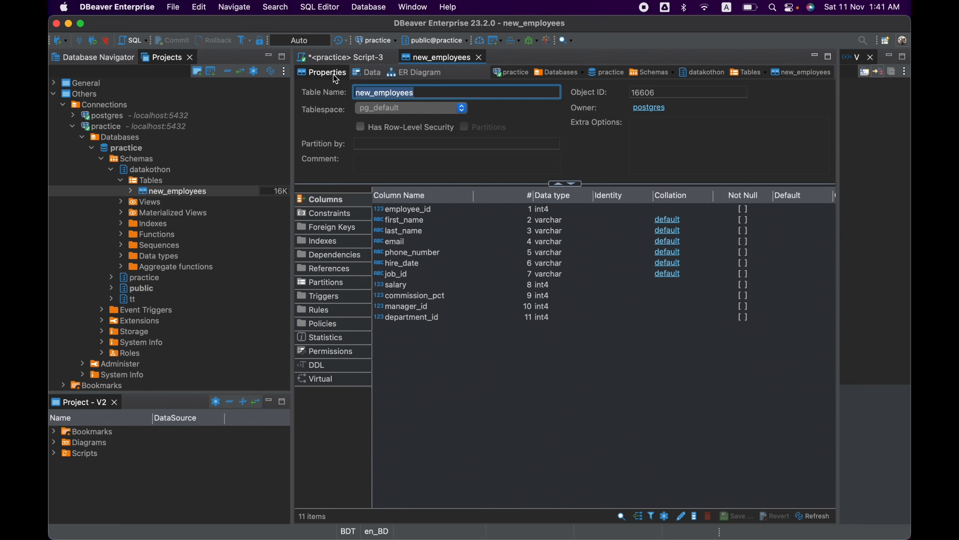
click(366, 74)
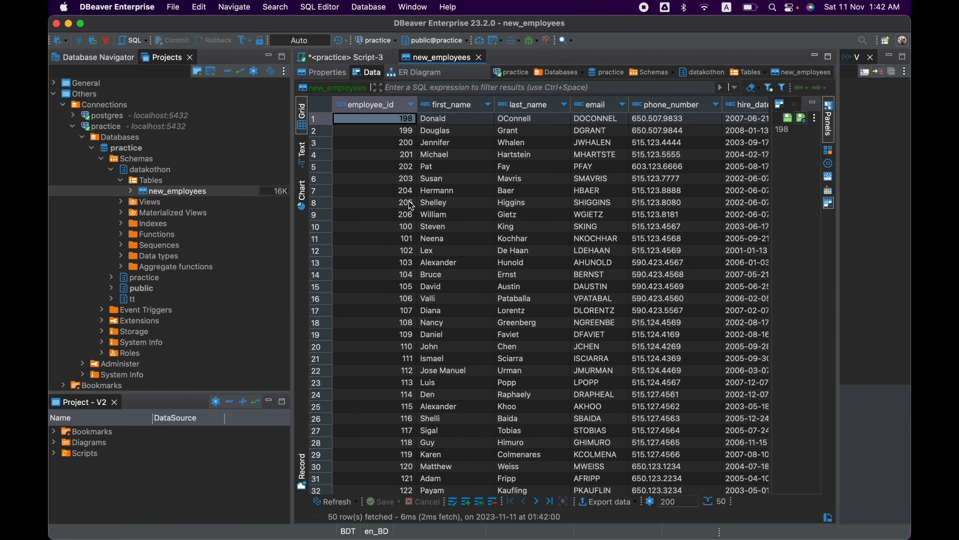
scroll(454, 204, right, 10)
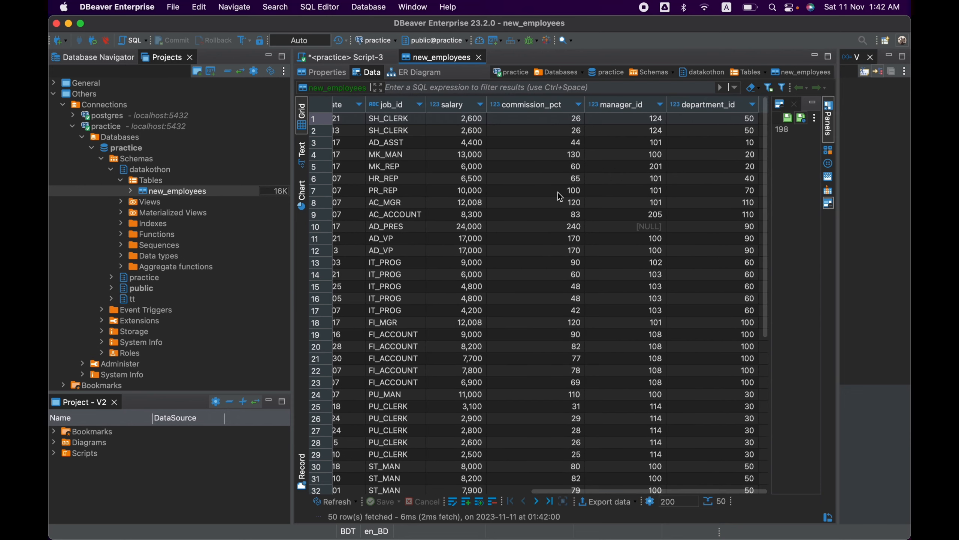
scroll(560, 197, left, 10)
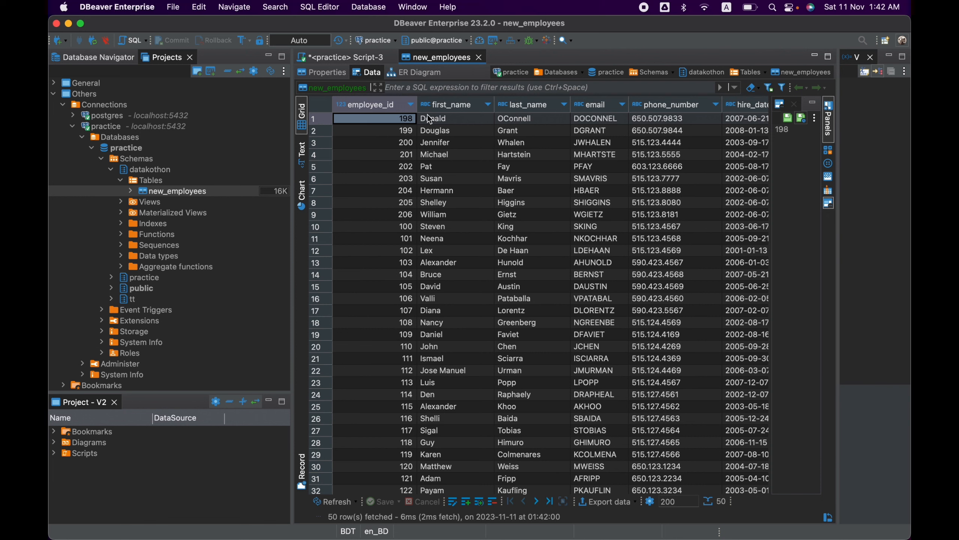
Start a data export of the new_employees table with CSV as the export target and advance to the extraction settings
right_click(235, 195)
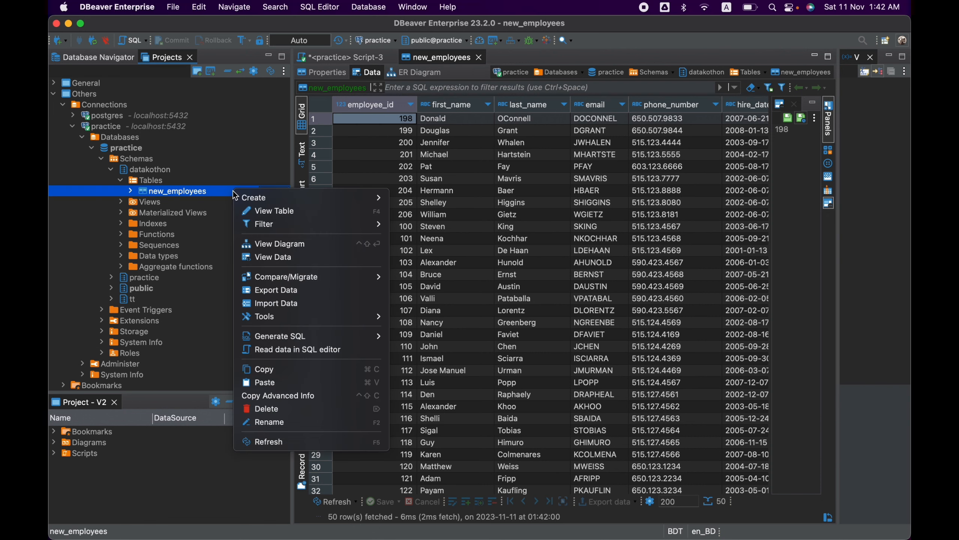
click(292, 294)
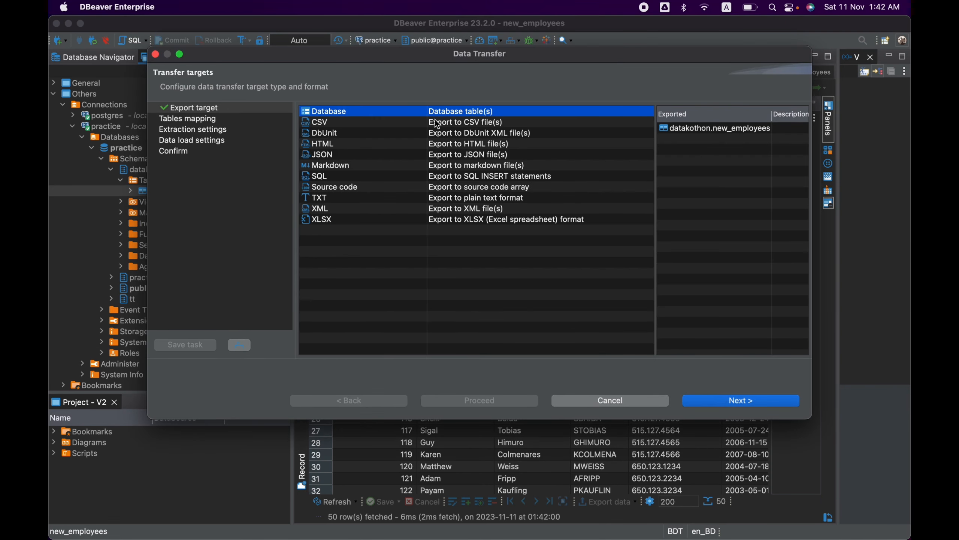
click(437, 123)
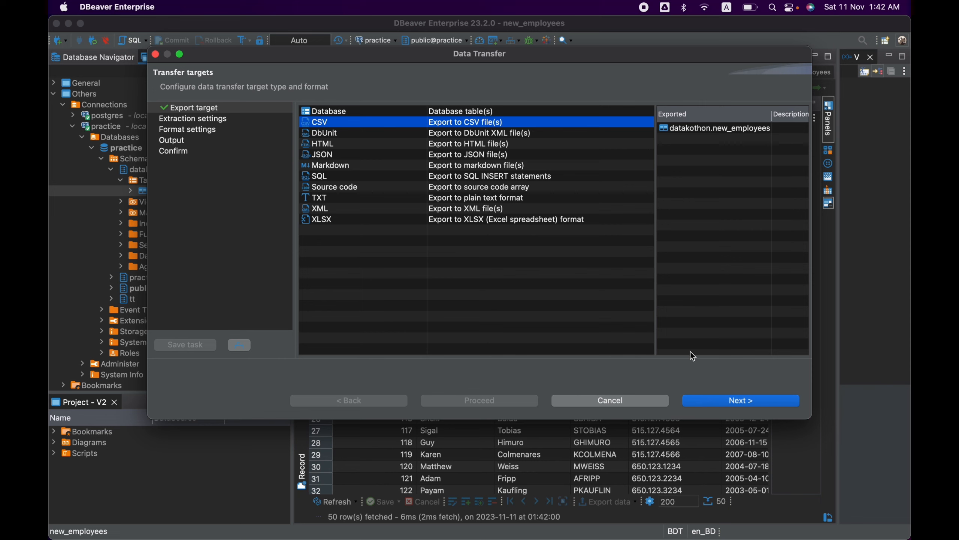
click(720, 401)
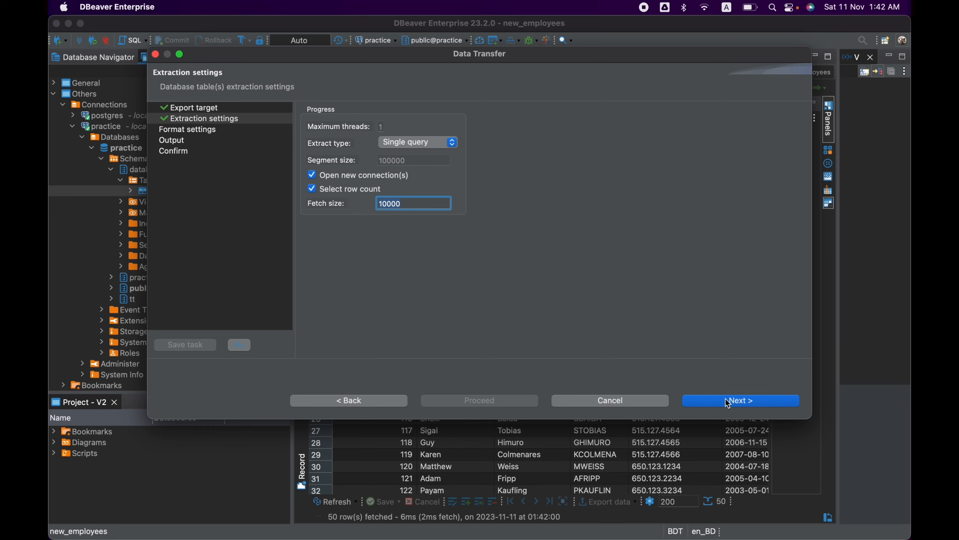
Check the extract type options, keep Single query, and continue to the export's format settings
click(448, 142)
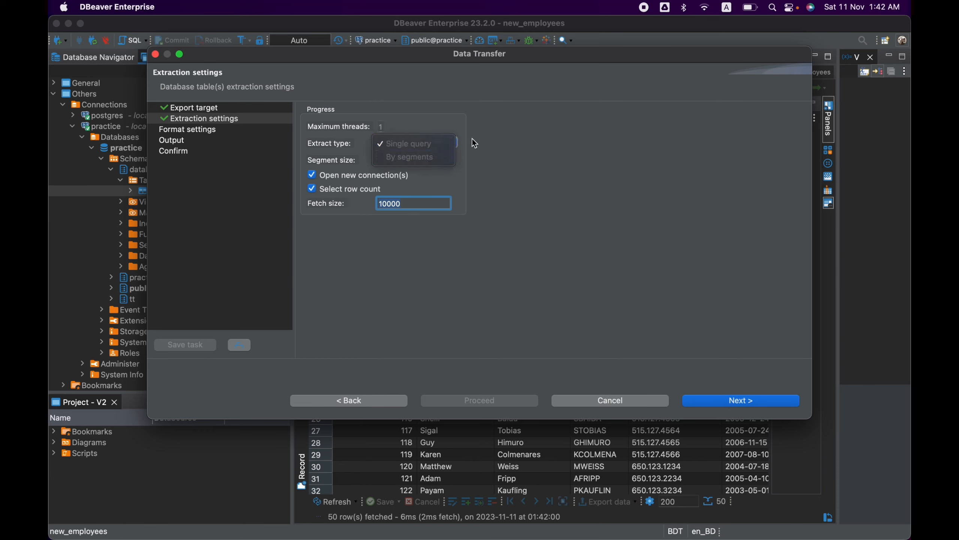
click(552, 159)
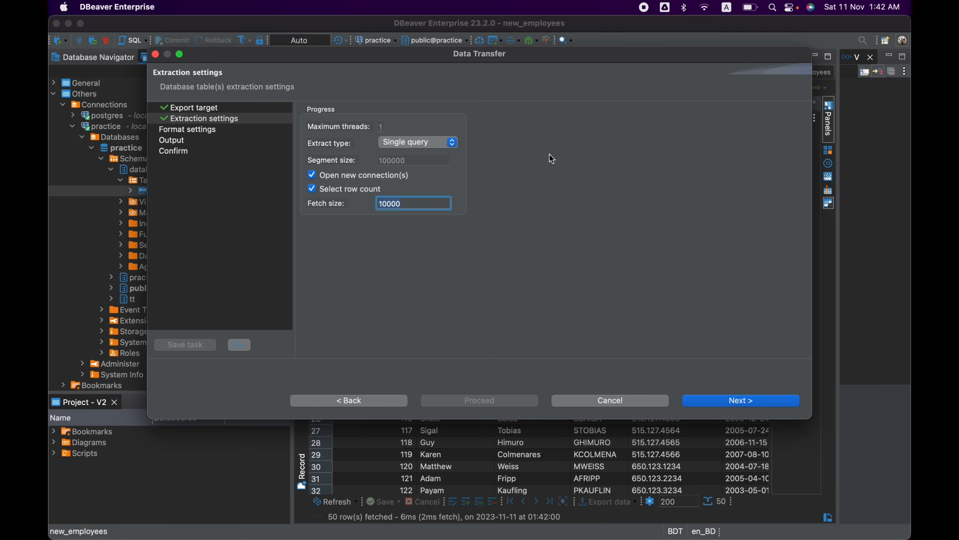
click(732, 401)
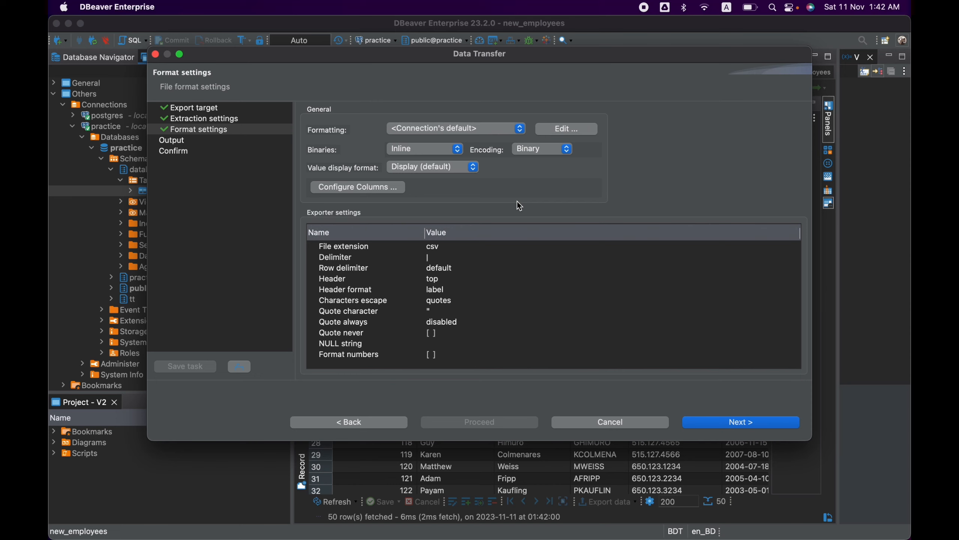
Check the delimiter and quote character in the exporter settings, keep both, and continue to the export's output settings
click(435, 256)
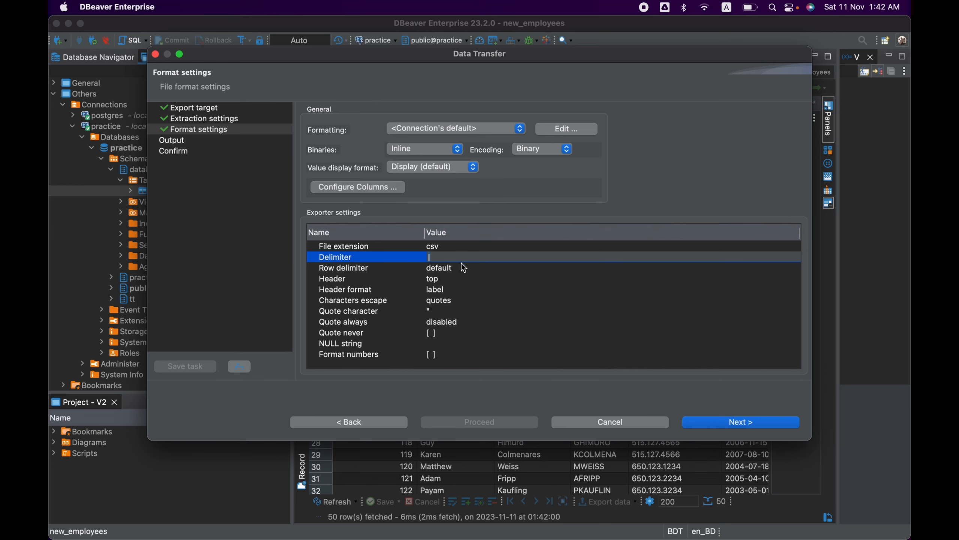
click(513, 315)
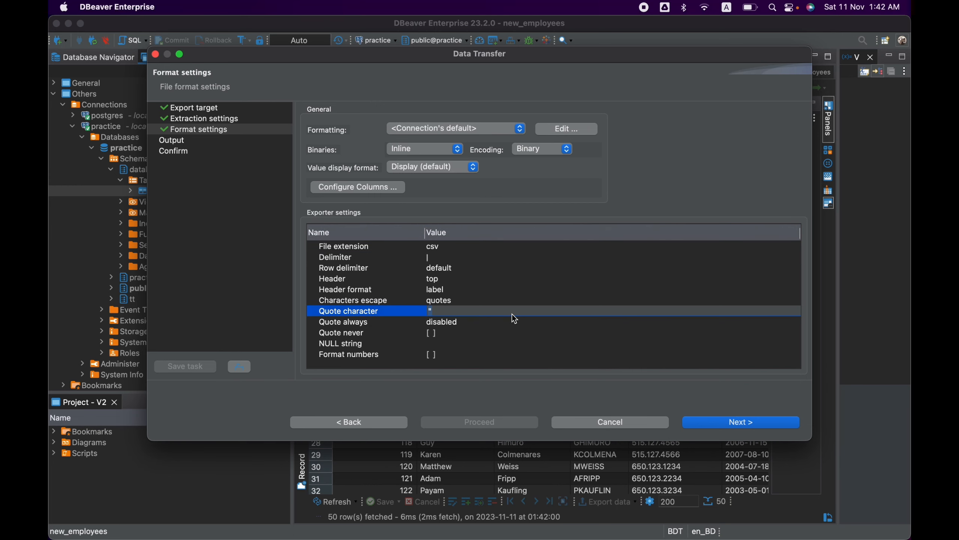
click(730, 428)
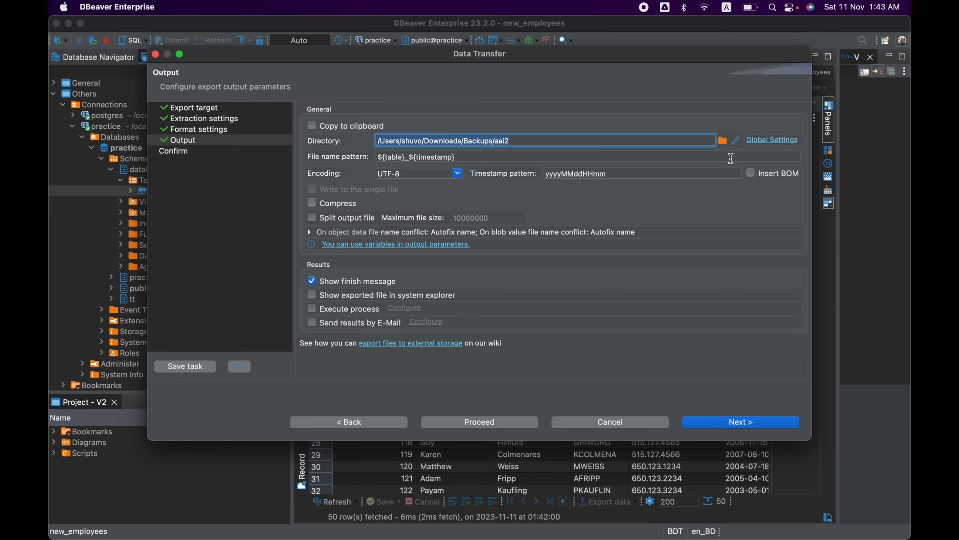
Set the export's output directory to the Tute folder inside Documents
click(669, 137)
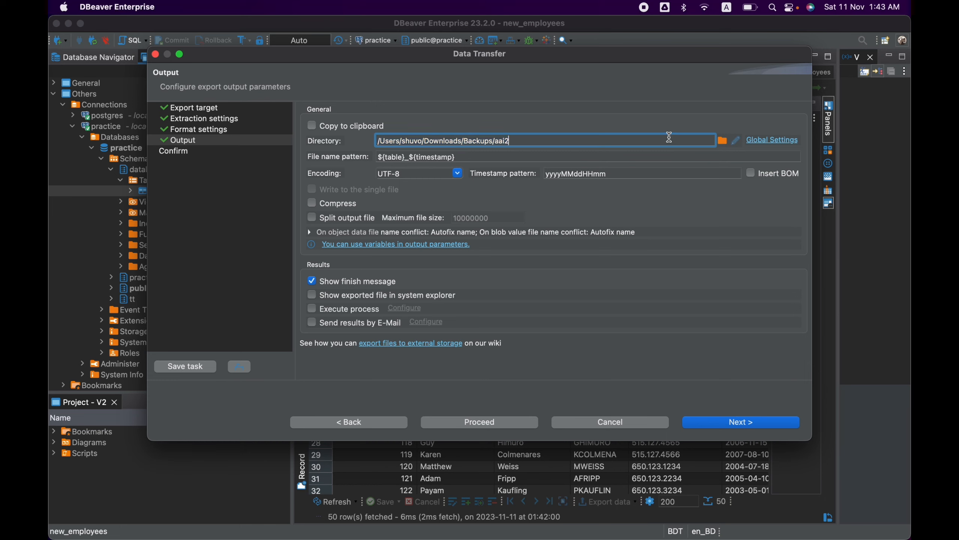
key(BackSpace)
key(BackSpace)
key(BackSpace)
key(BackSpace)
key(BackSpace)
key(BackSpace)
key(BackSpace)
key(BackSpace)
key(BackSpace)
key(BackSpace)
key(BackSpace)
key(BackSpace)
key(BackSpace)
click(723, 141)
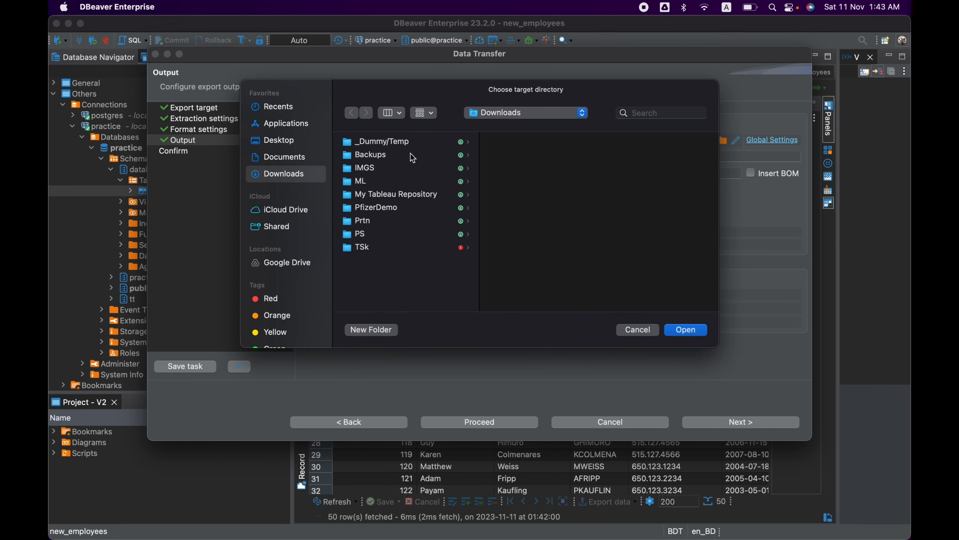
click(303, 158)
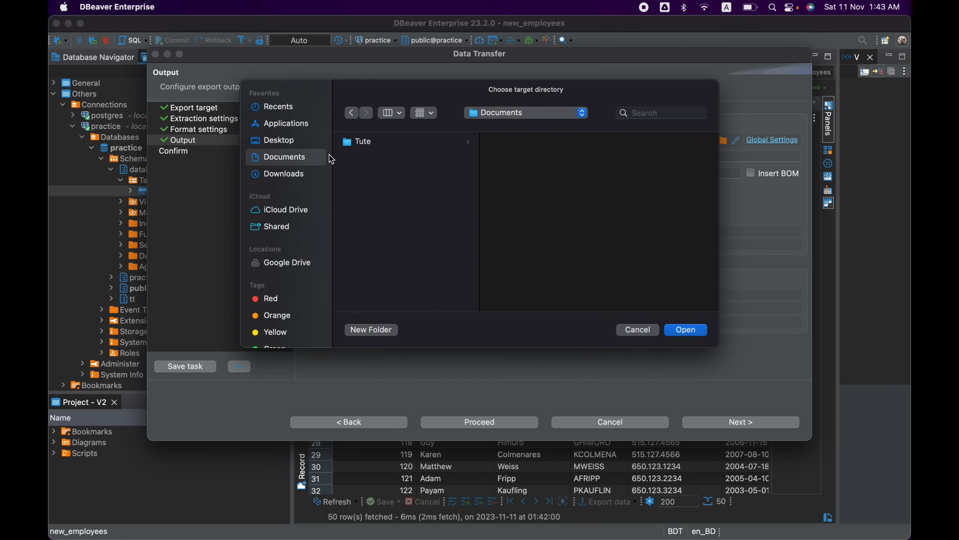
click(372, 147)
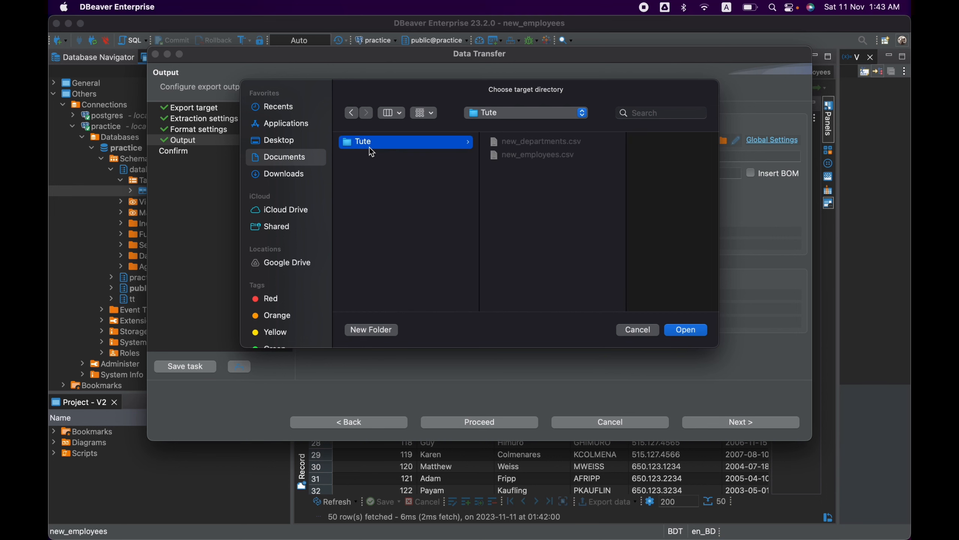
click(688, 332)
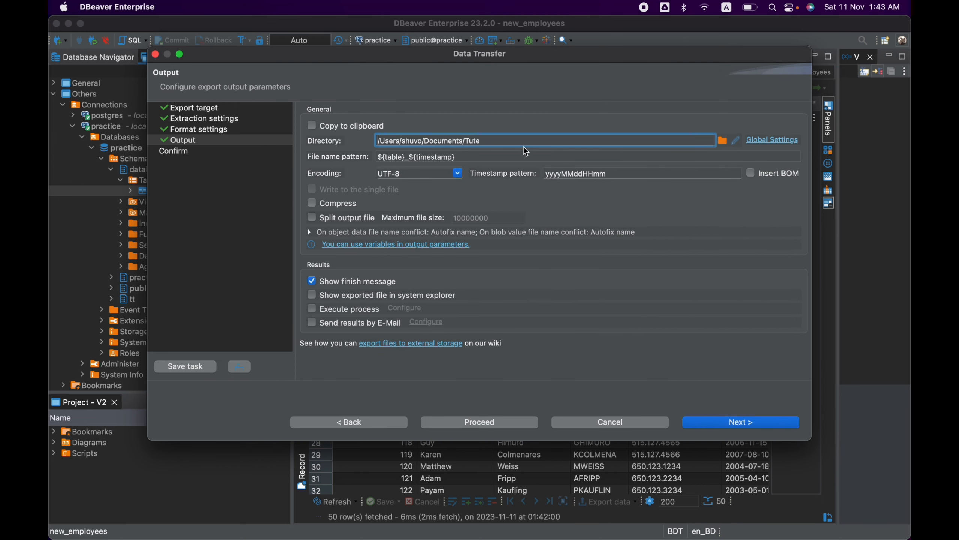
Keep the ${table}_${timestamp} file name pattern, advance to the confirmation page and run the export
click(472, 156)
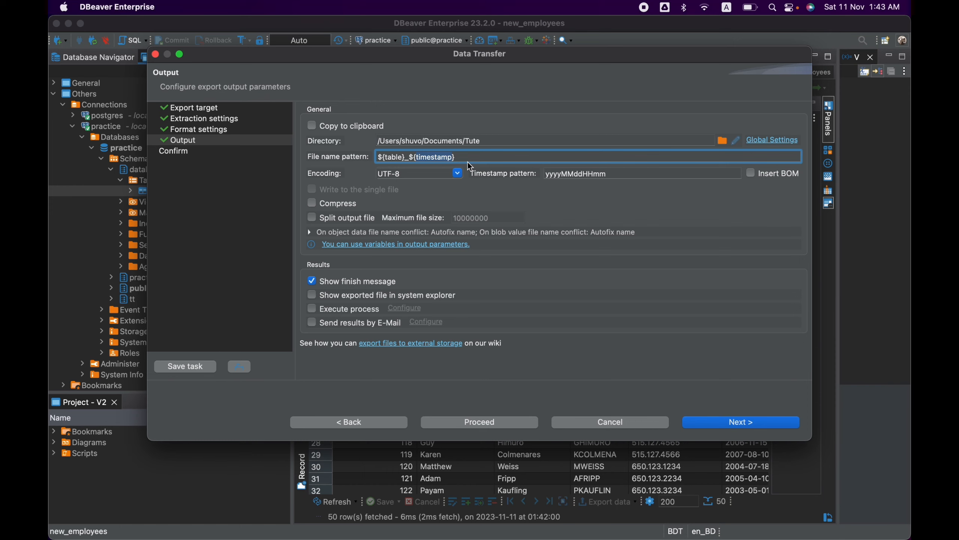
double_click(398, 158)
double_click(442, 152)
click(739, 429)
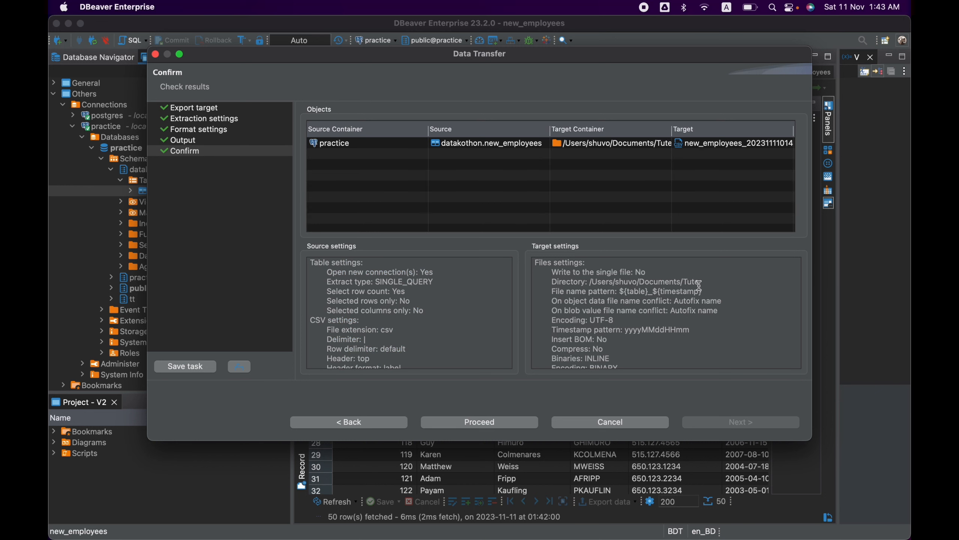
click(480, 422)
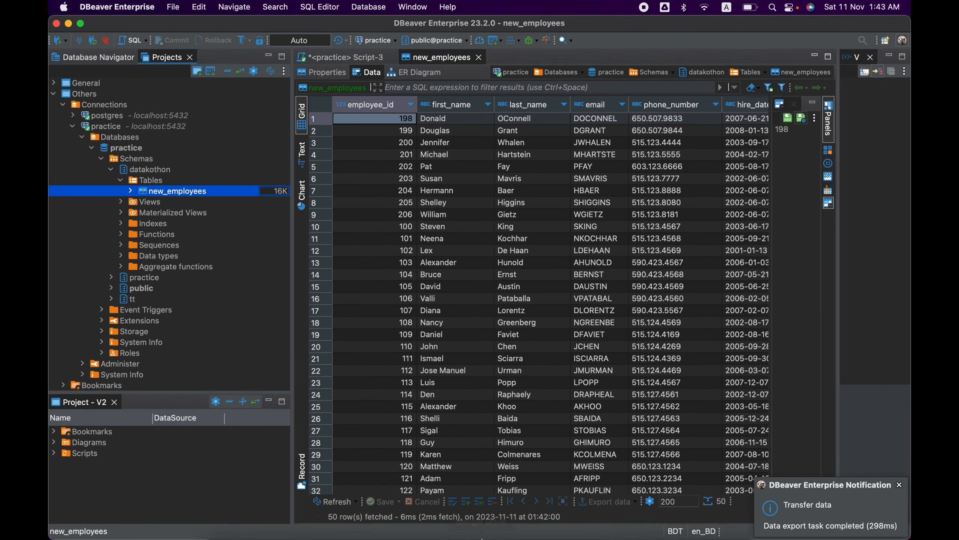
Switch to Finder and open the exported new_employees_202311110143.csv from the Tute folder in Excel
click(217, 535)
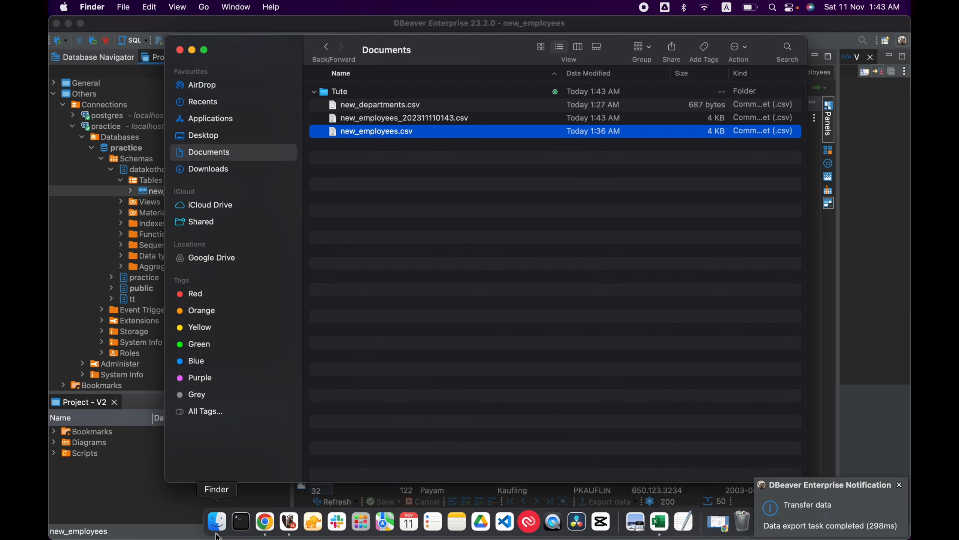
click(451, 229)
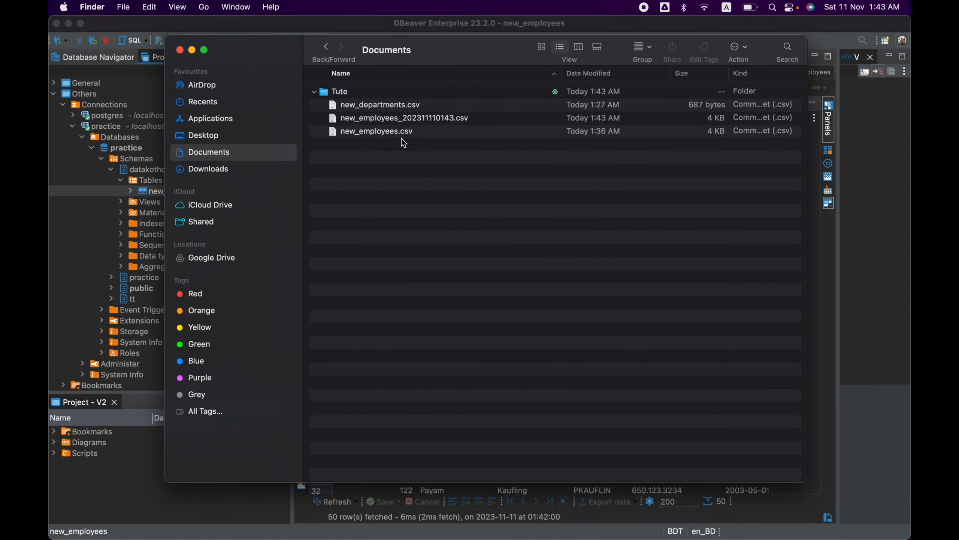
click(428, 120)
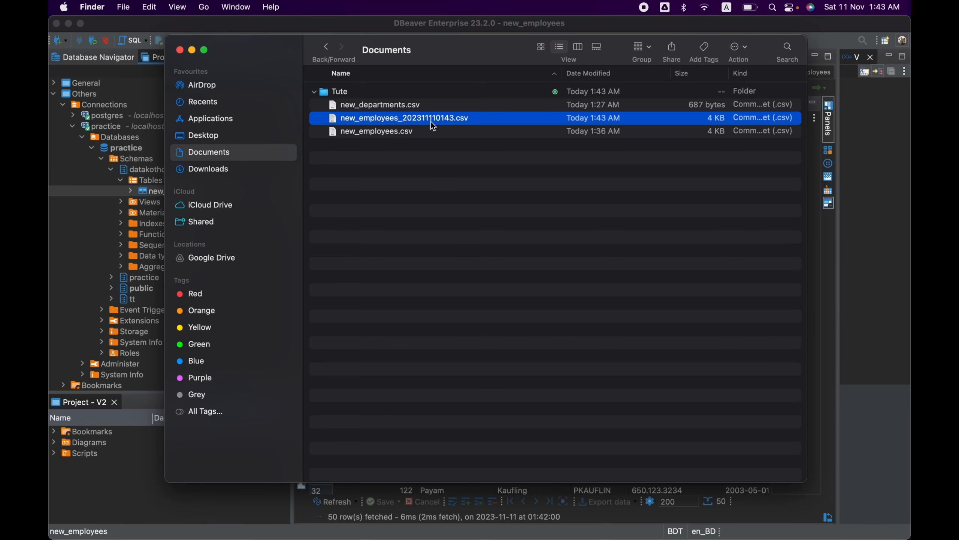
double_click(480, 118)
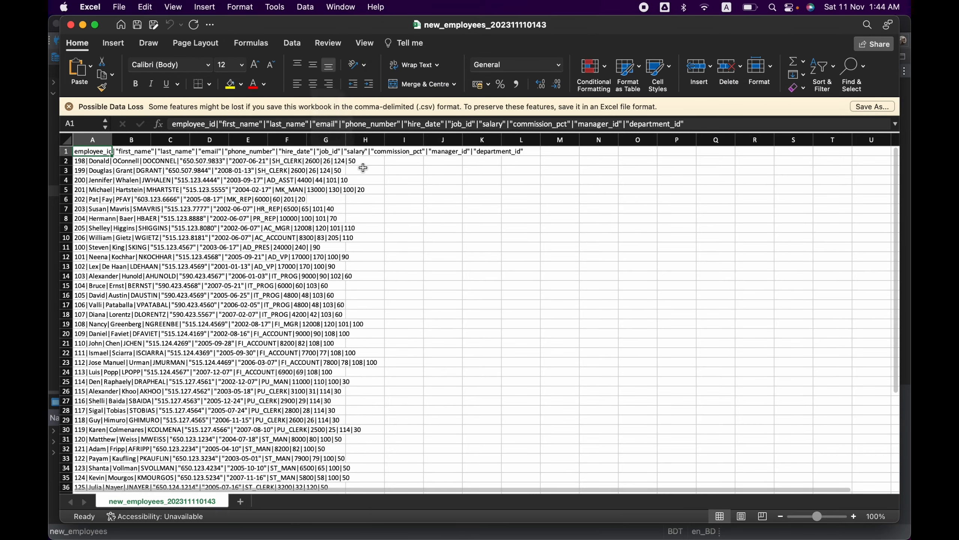
Fit column A to its contents and examine how the exported header and employee rows are delimited
double_click(112, 138)
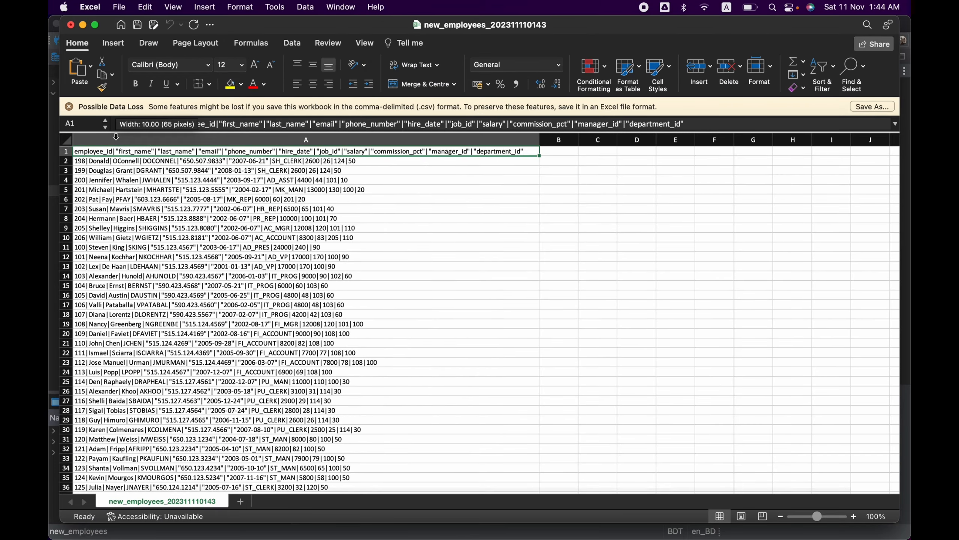
click(221, 137)
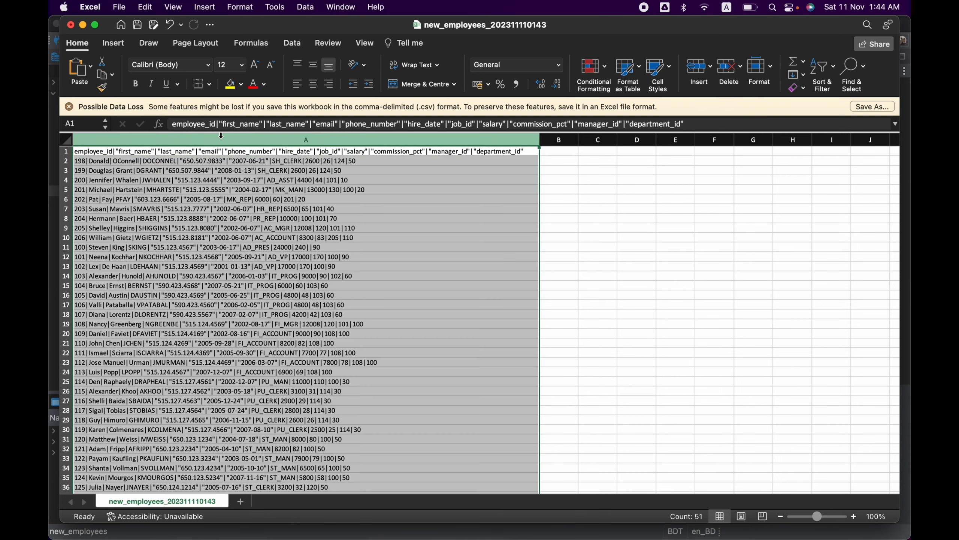
click(280, 190)
click(185, 162)
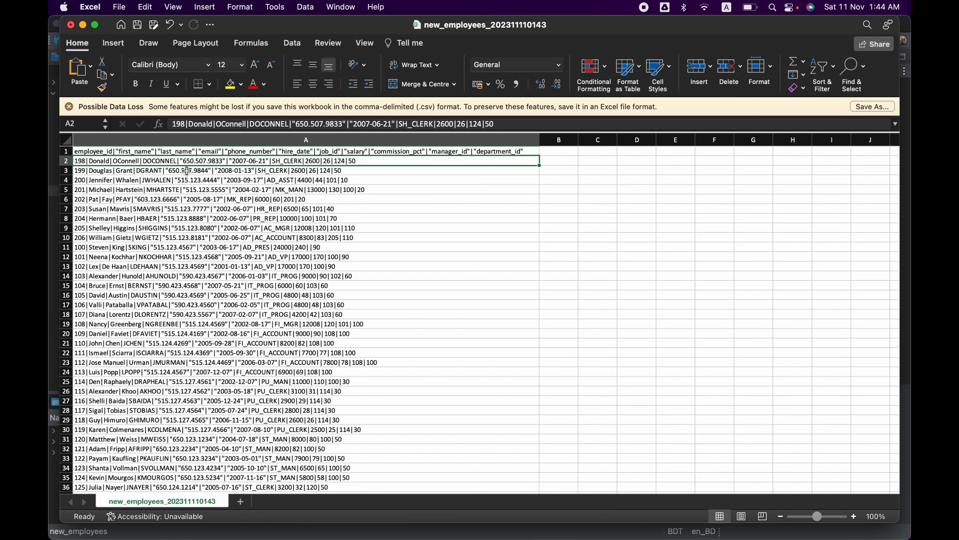
click(187, 171)
click(207, 229)
click(212, 267)
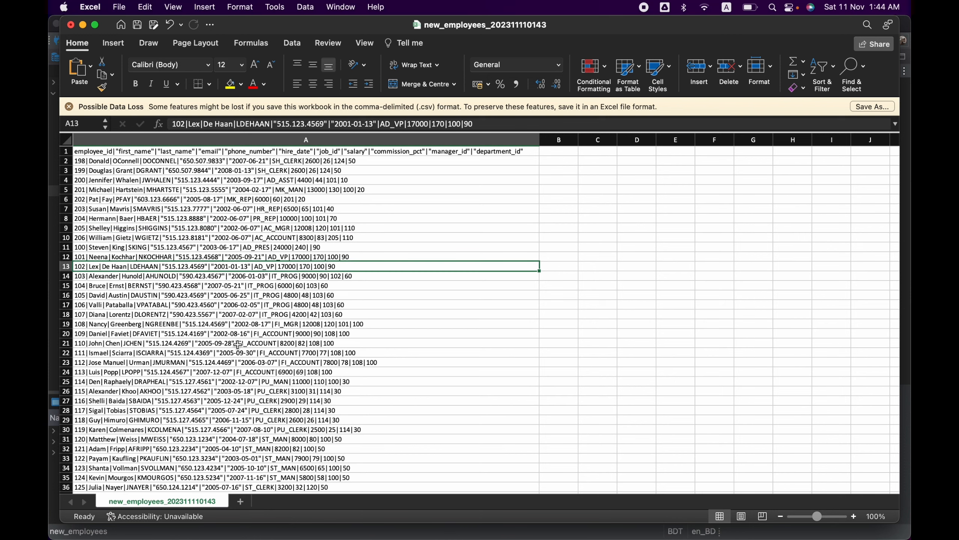
click(238, 344)
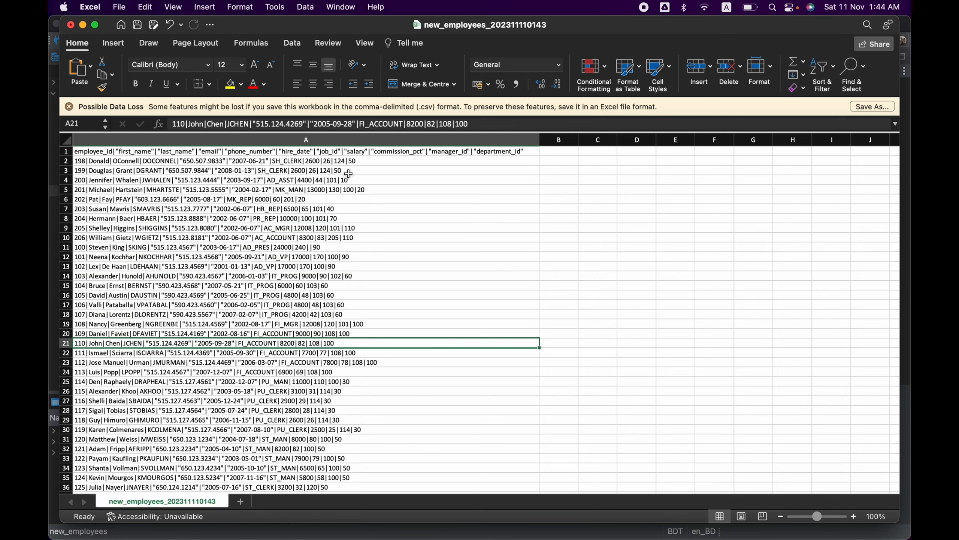
click(313, 138)
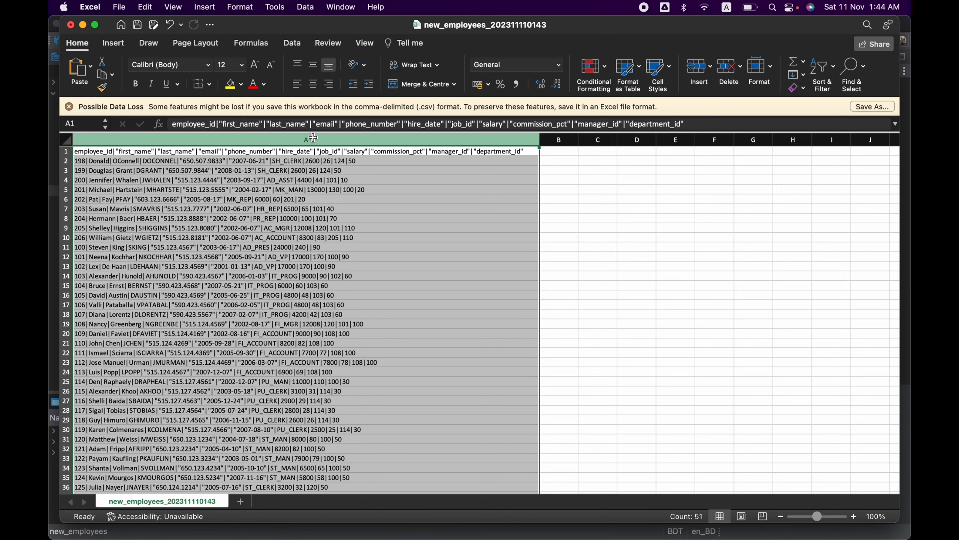
click(571, 160)
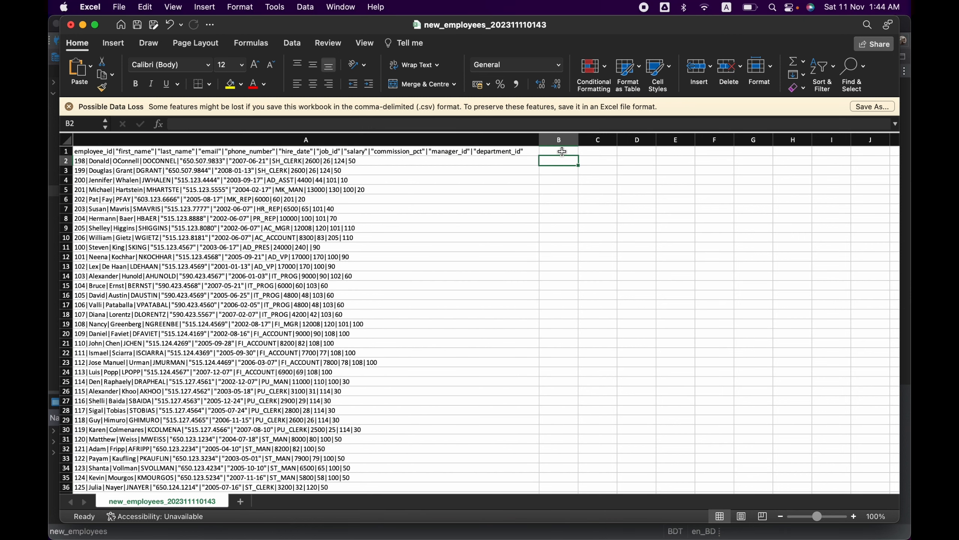
click(561, 151)
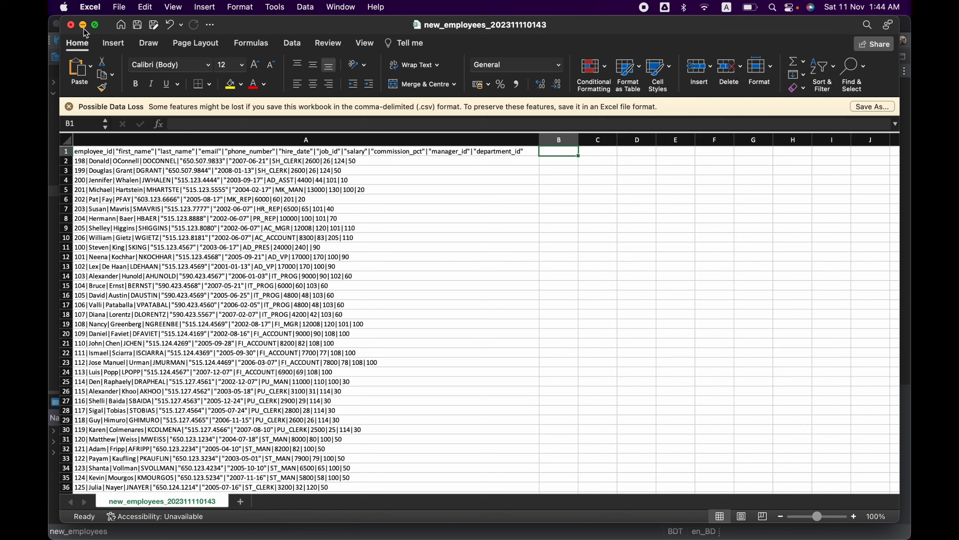
Split column A into separate columns using Text to Columns with only | as the delimiter, and fit column A's width
click(171, 142)
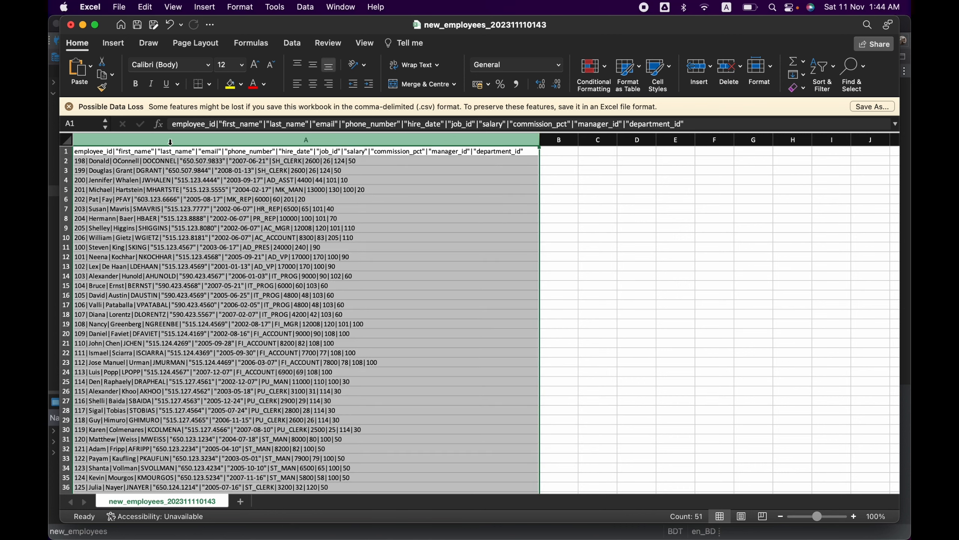
click(292, 44)
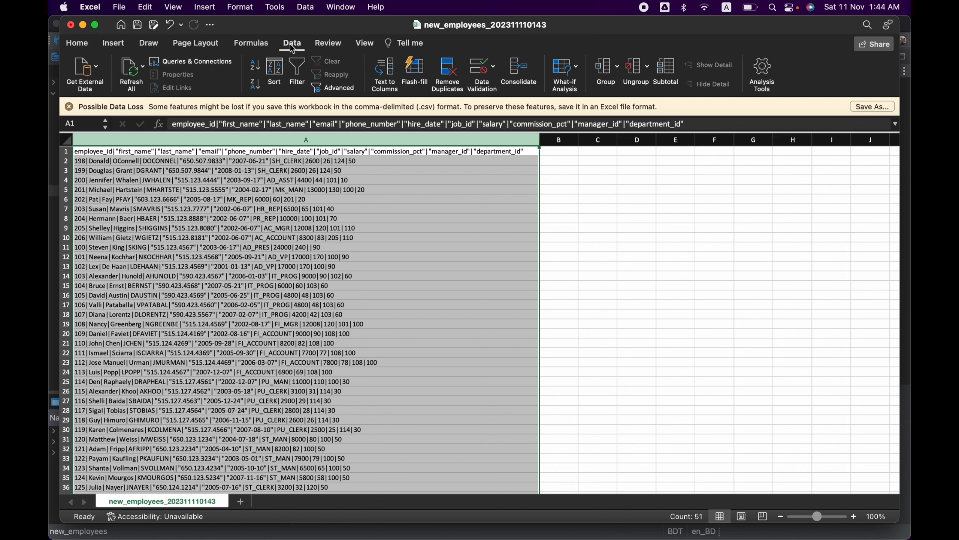
click(383, 77)
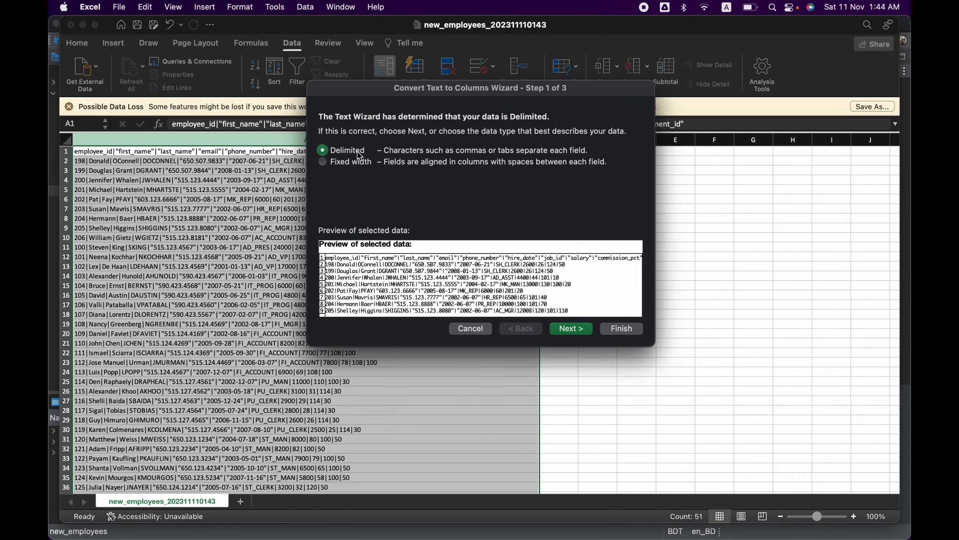
click(571, 327)
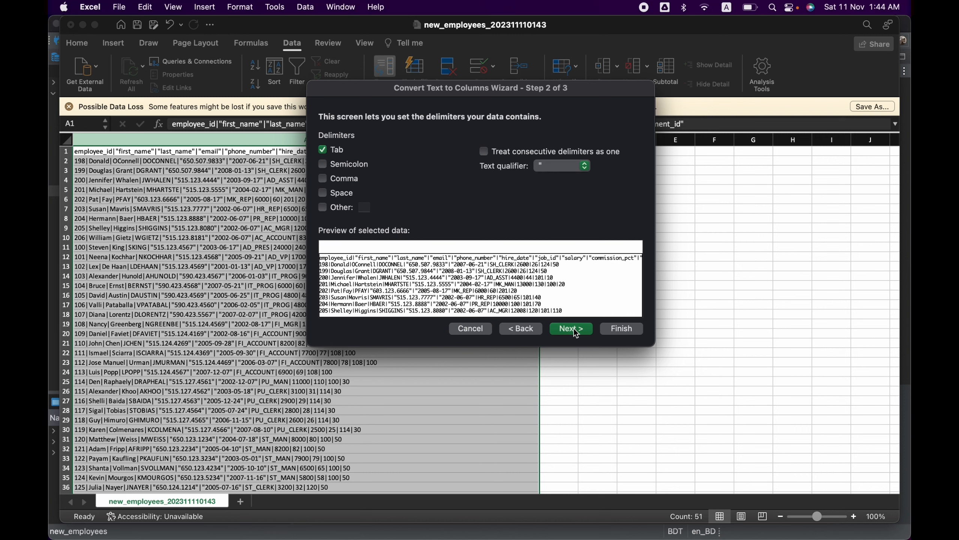
click(333, 152)
click(365, 207)
text(||)
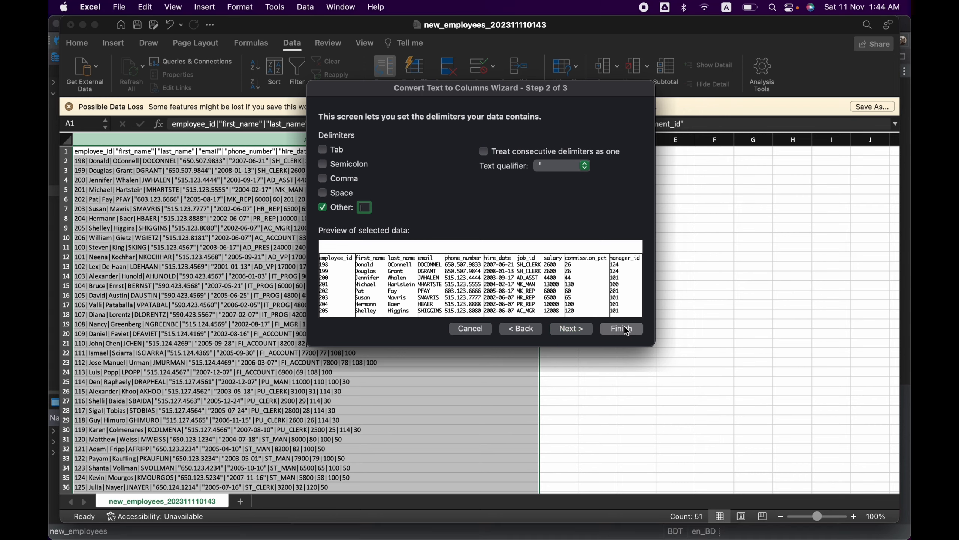
click(625, 328)
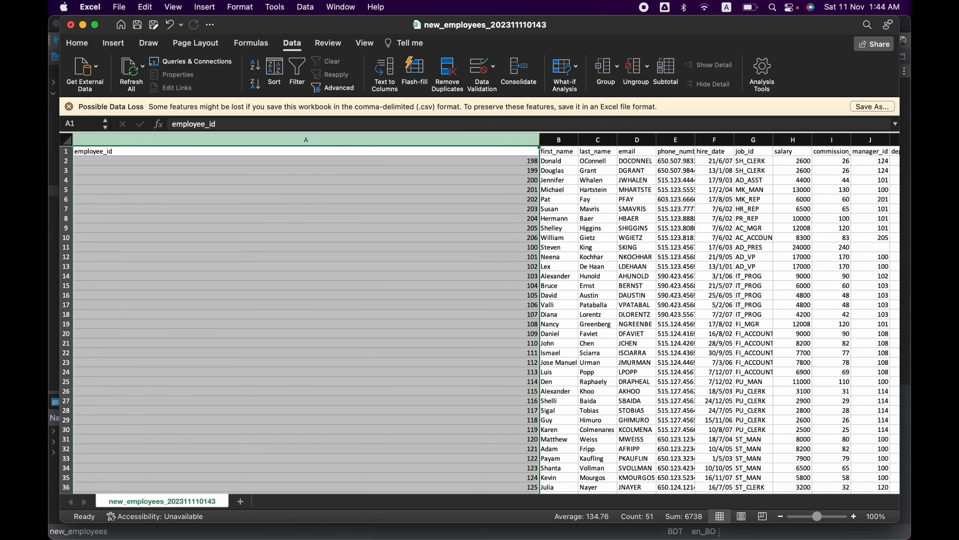
double_click(540, 141)
click(487, 161)
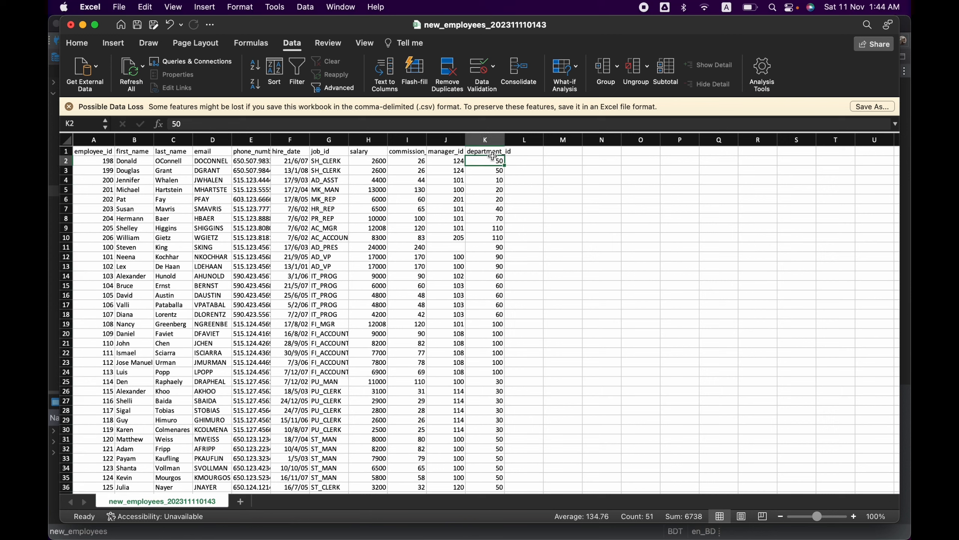
click(106, 151)
Undo the column split and width changes, and close the exported CSV without saving
key(super+z)
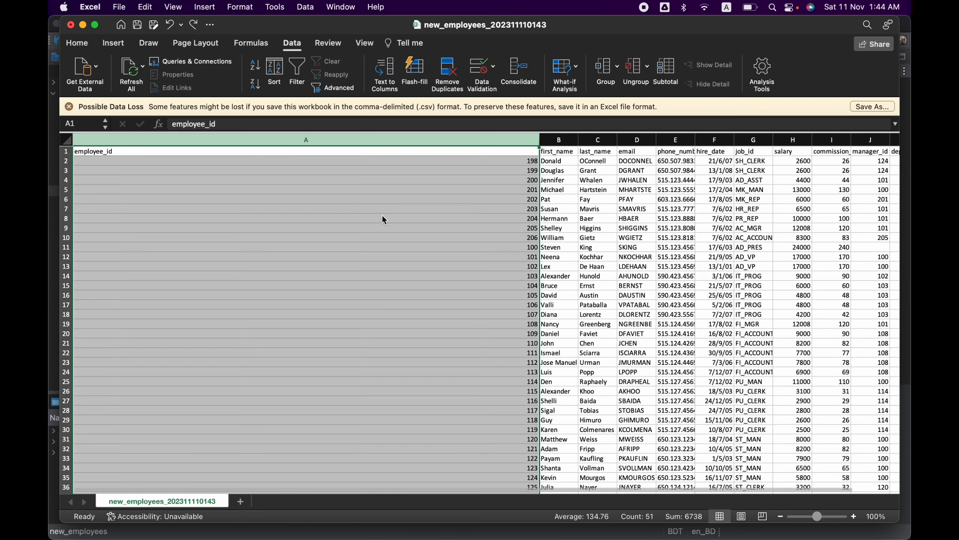
key(super+z)
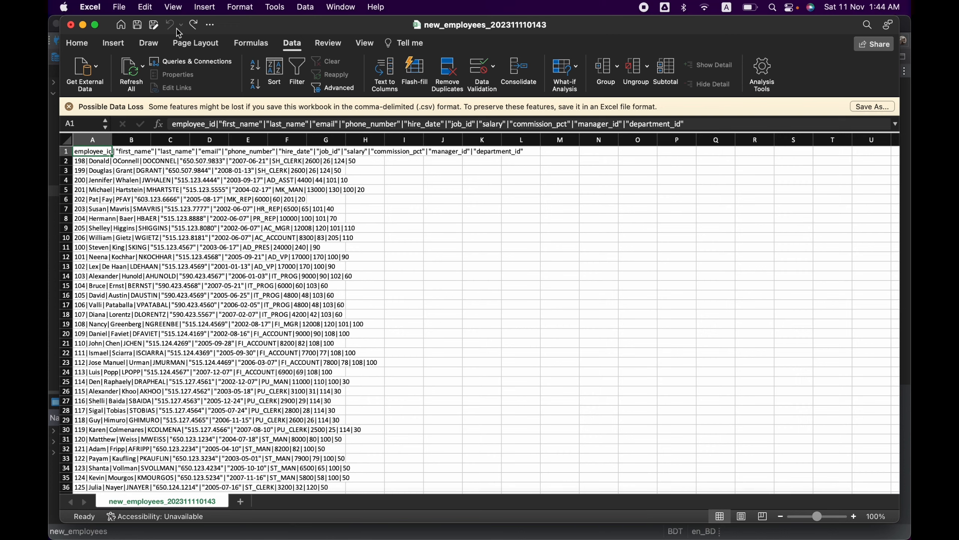
click(71, 25)
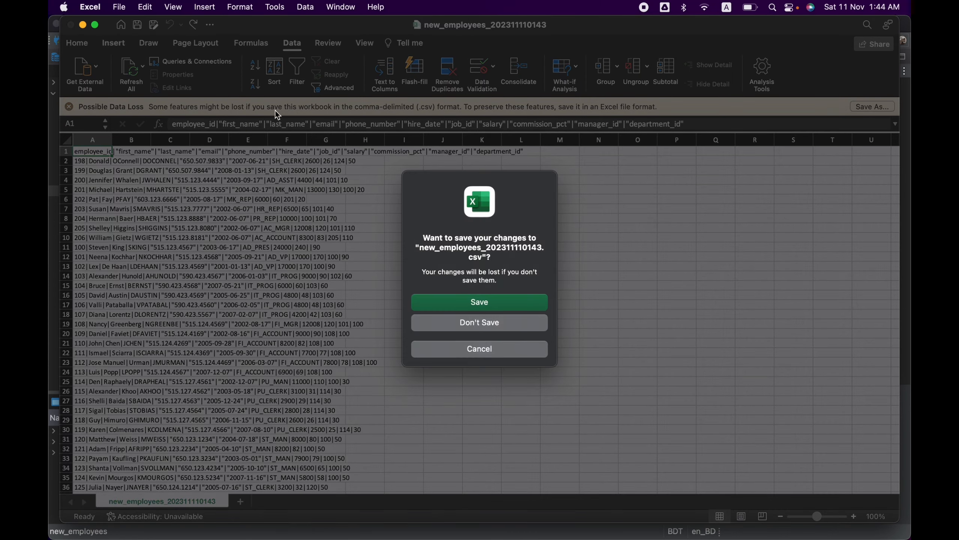
click(480, 322)
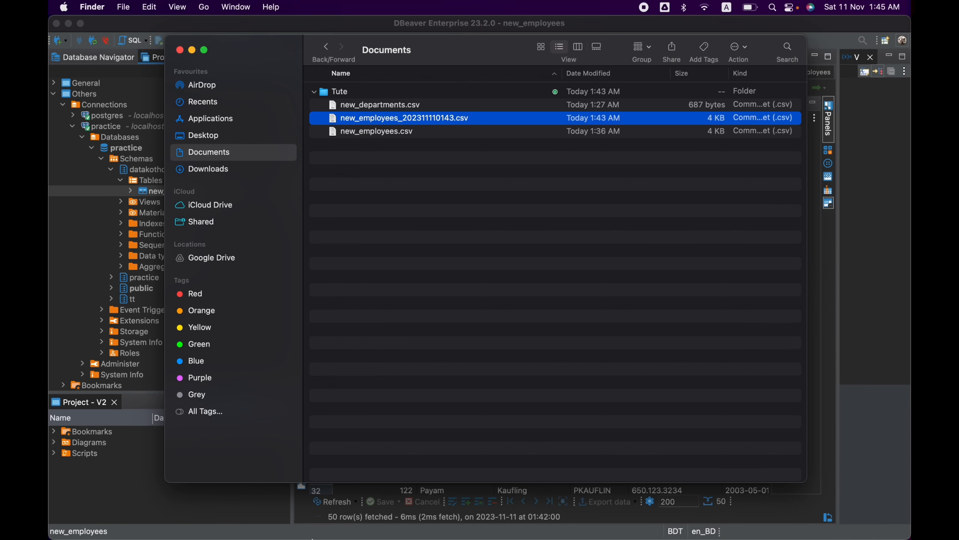
Switch to TablePlus, connect to the local practice database, and open the new_employees table in the datakothon schema
click(314, 531)
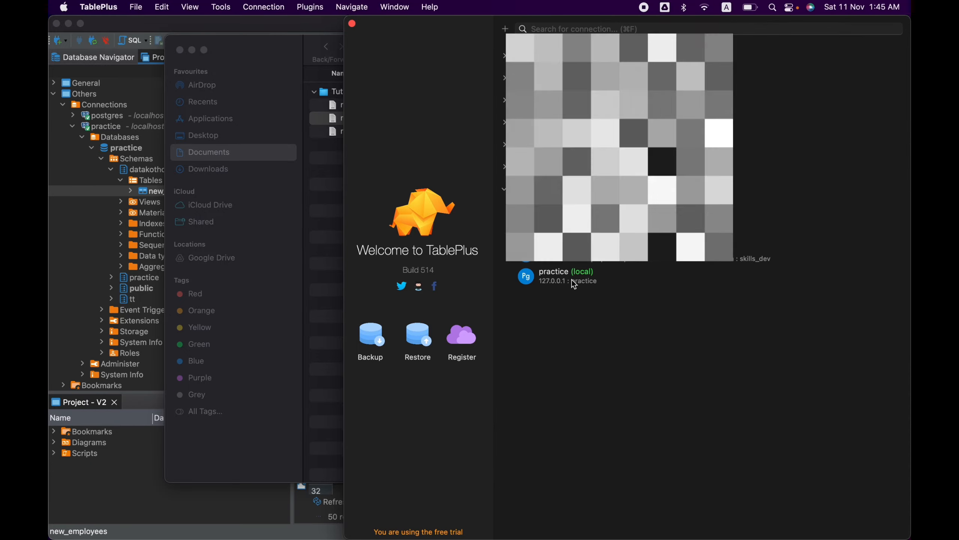
double_click(571, 279)
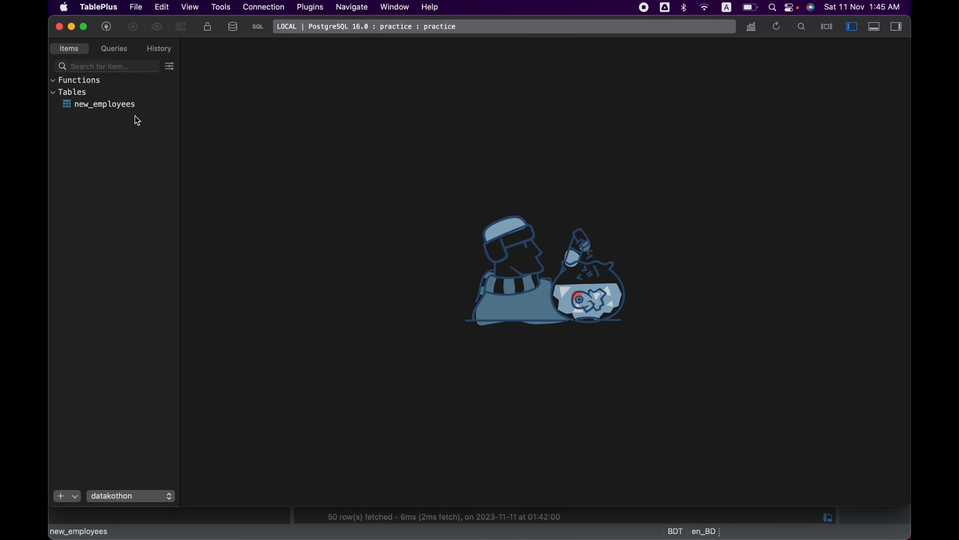
click(113, 105)
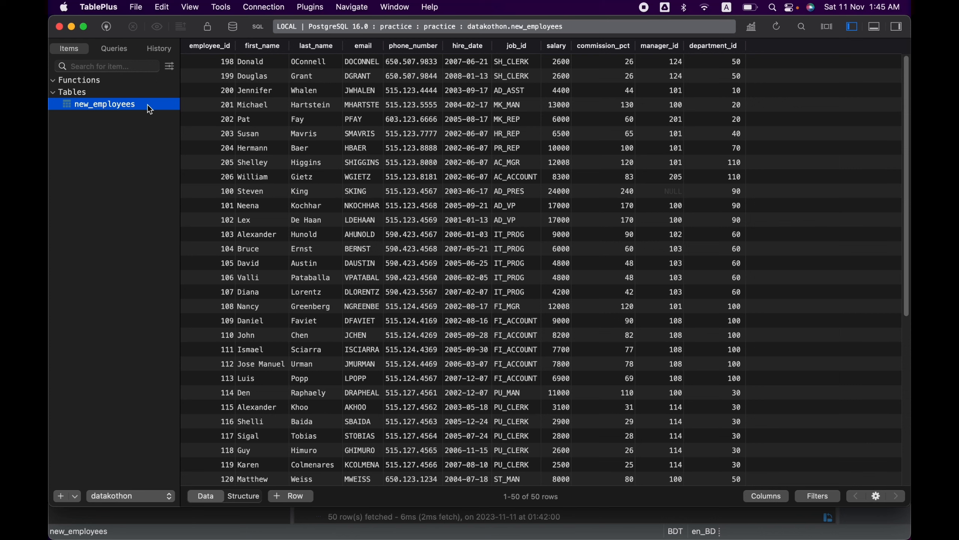
click(147, 186)
click(118, 107)
right_click(120, 109)
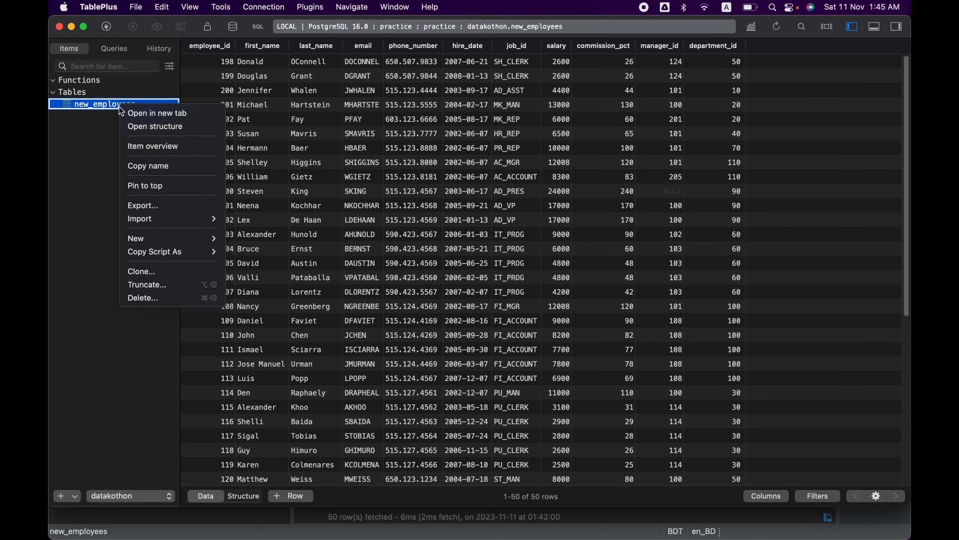
mouse_move(167, 217)
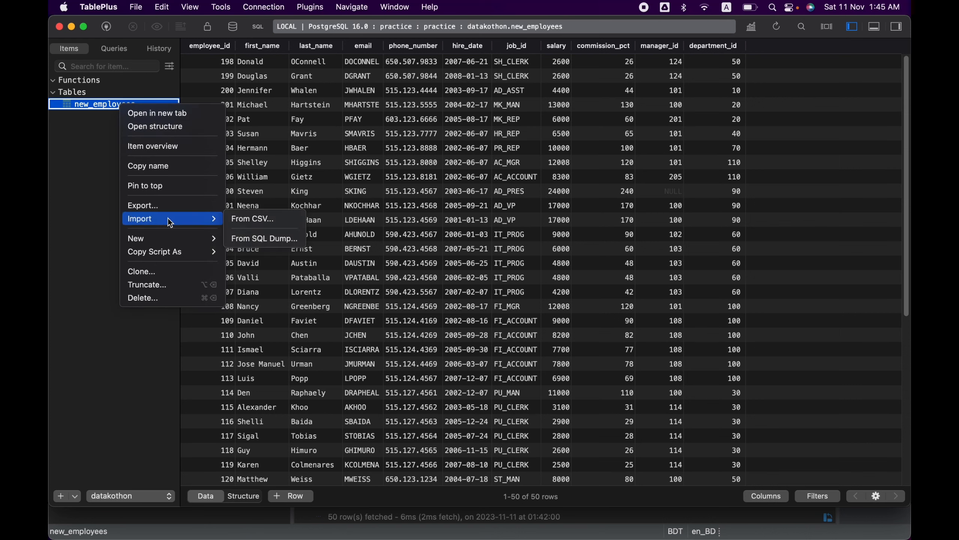
click(252, 221)
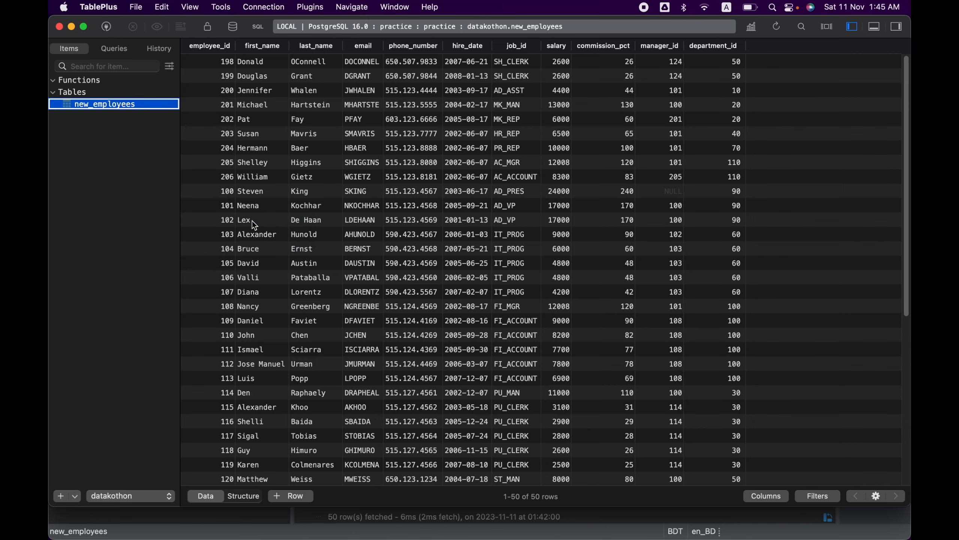
click(303, 210)
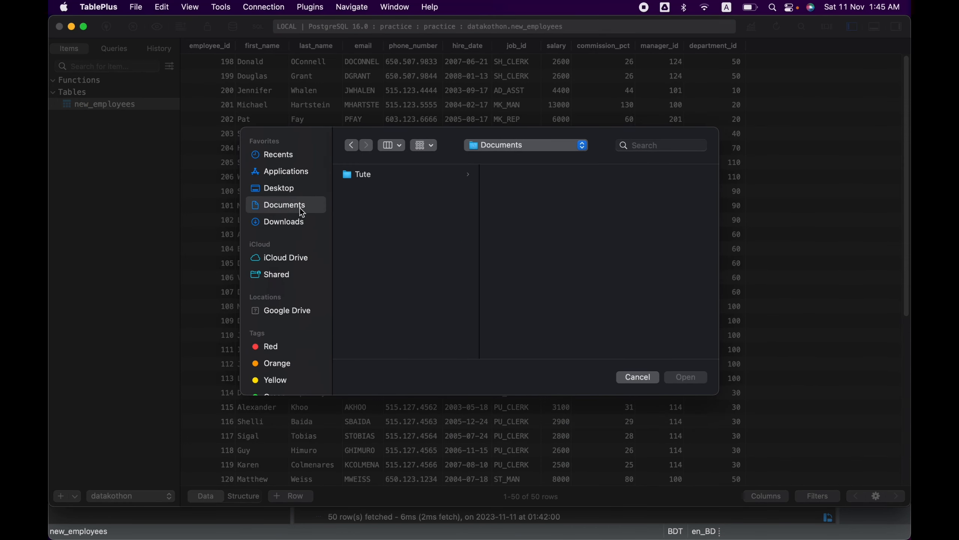
click(362, 181)
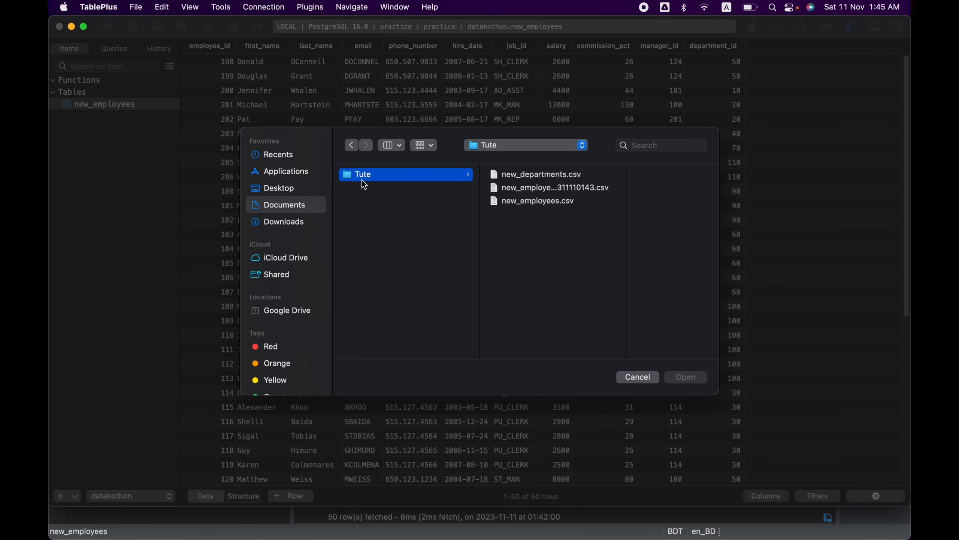
click(533, 189)
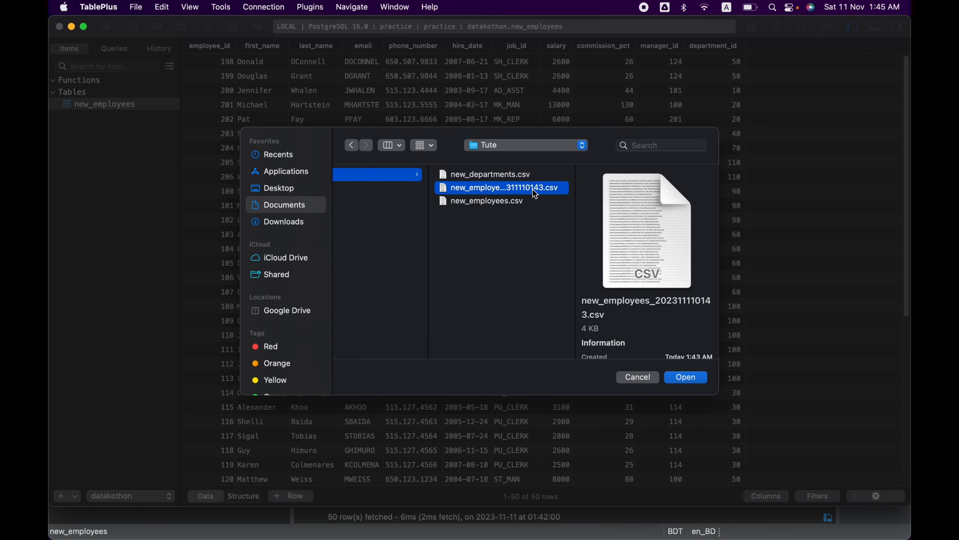
click(684, 378)
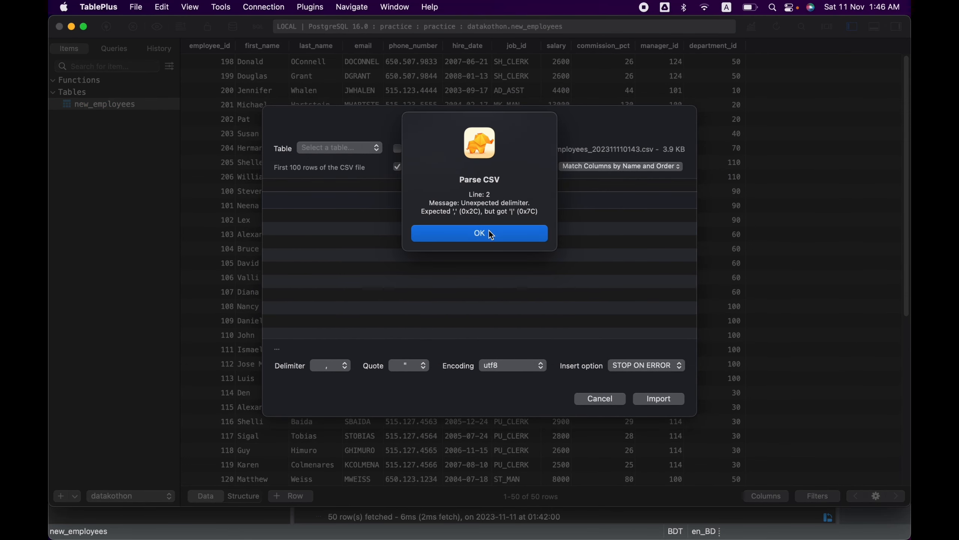
click(489, 233)
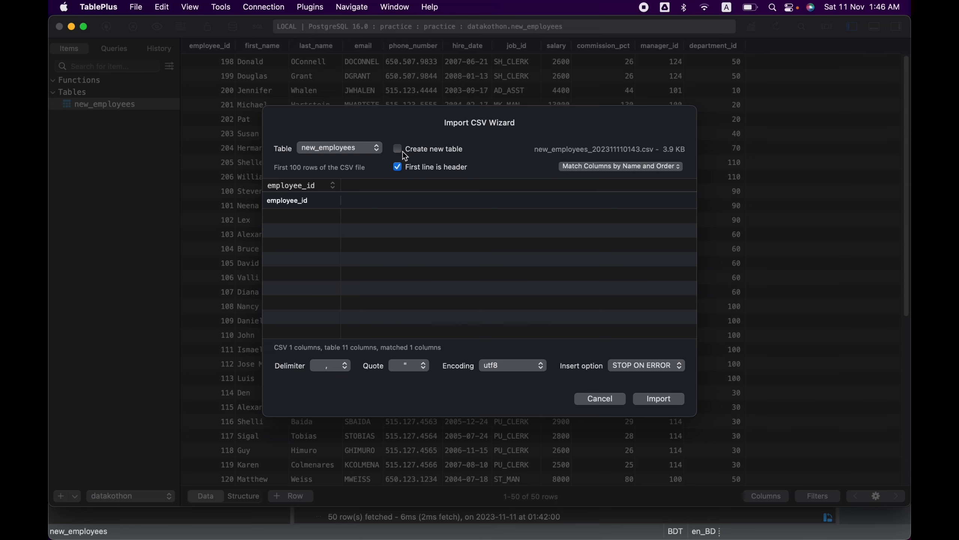
click(420, 148)
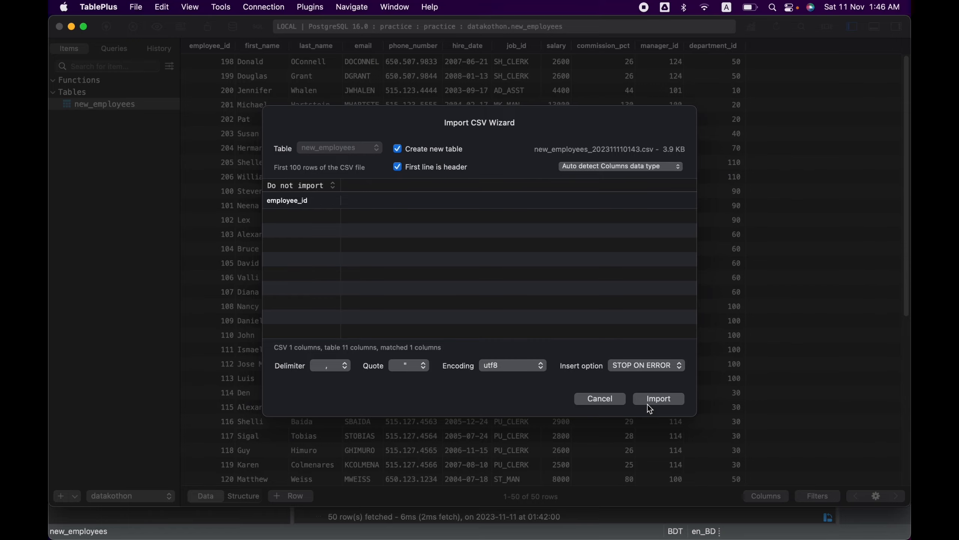
click(601, 399)
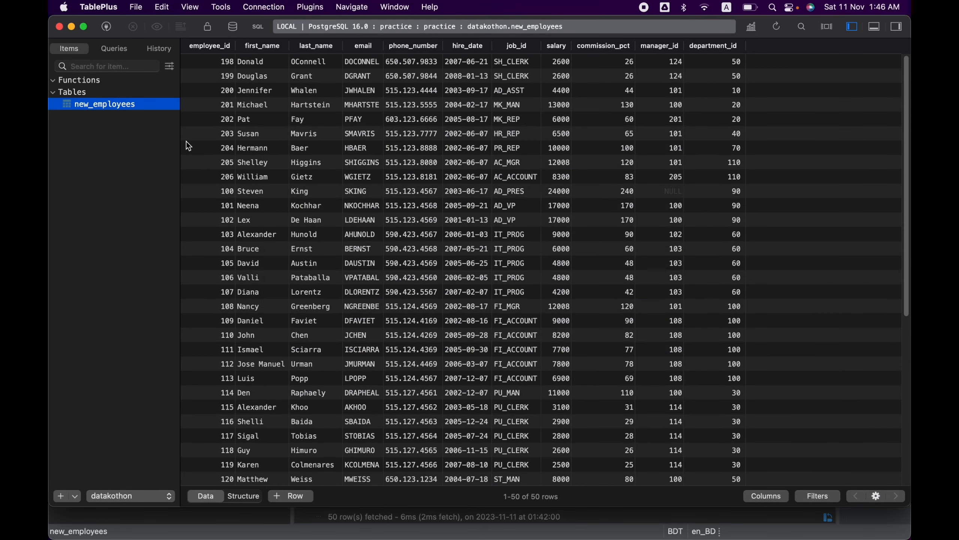
Start a CSV import of new_employees_202311110143.csv and enable Create new table for it
right_click(107, 103)
mouse_move(174, 215)
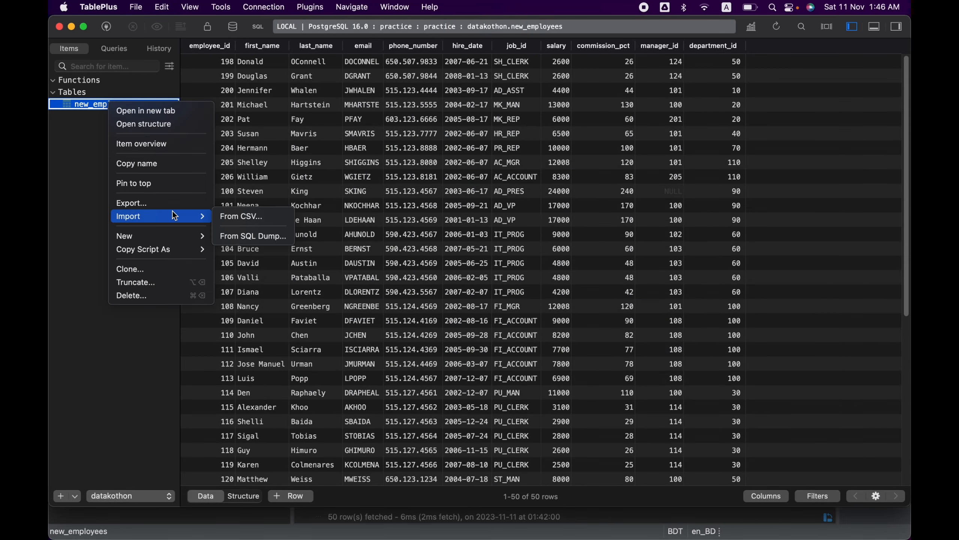
click(243, 217)
double_click(411, 189)
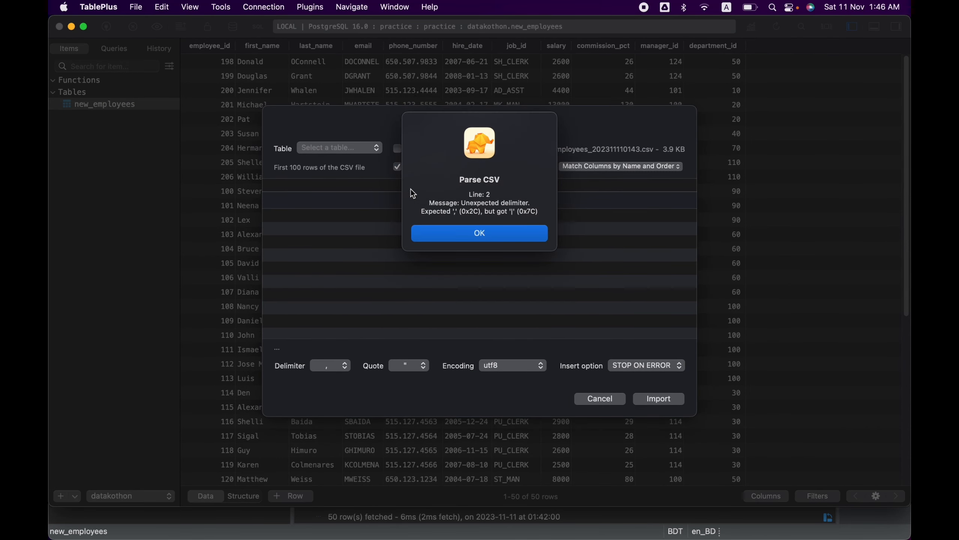
click(467, 230)
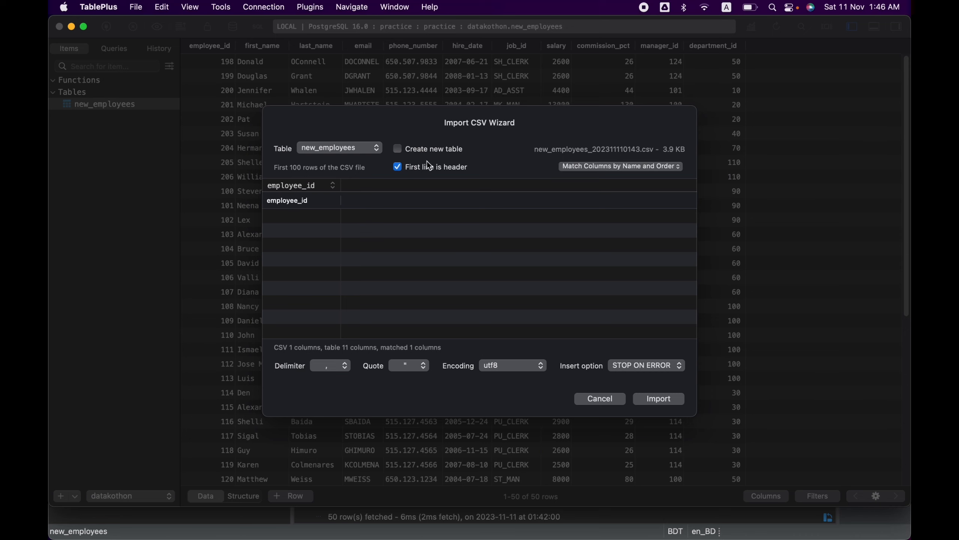
click(397, 149)
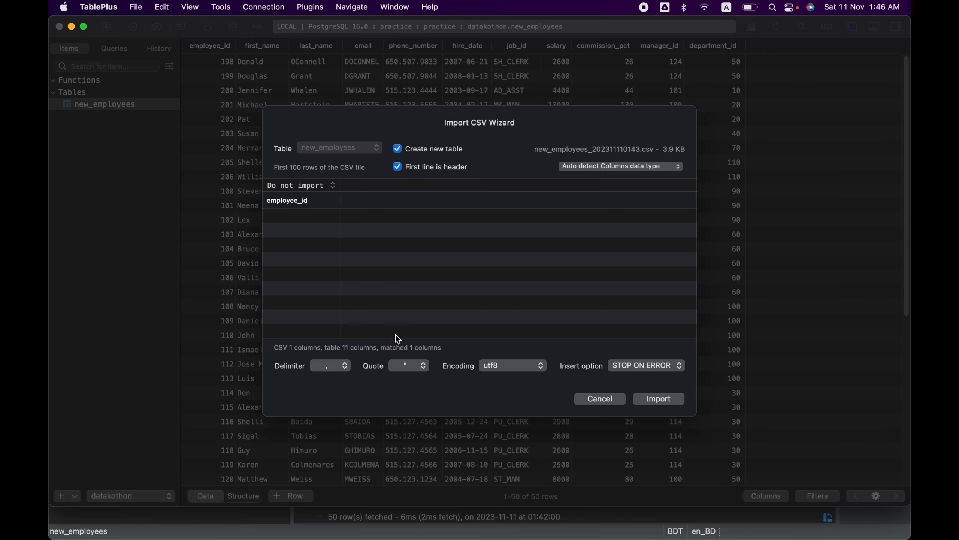
Turn off the First line is header option and turn it back on, dismissing the parse alerts
click(430, 167)
click(462, 234)
click(398, 169)
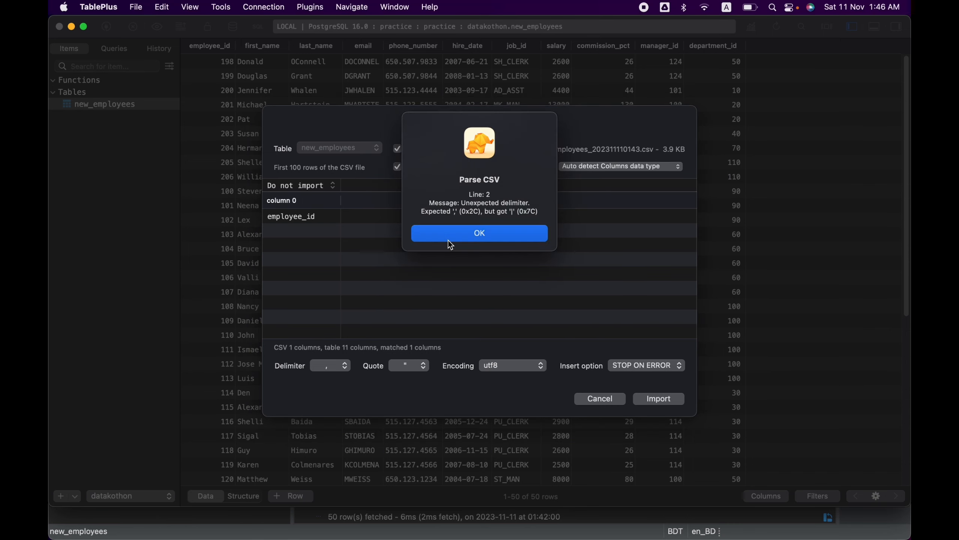
click(448, 238)
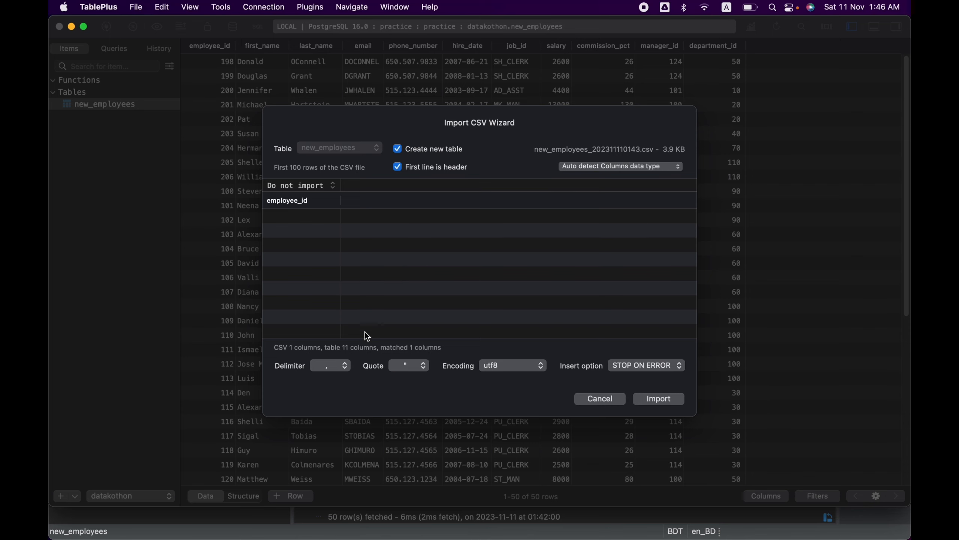
Set a custom delimiter of | for the CSV import and check all columns in the preview
click(343, 366)
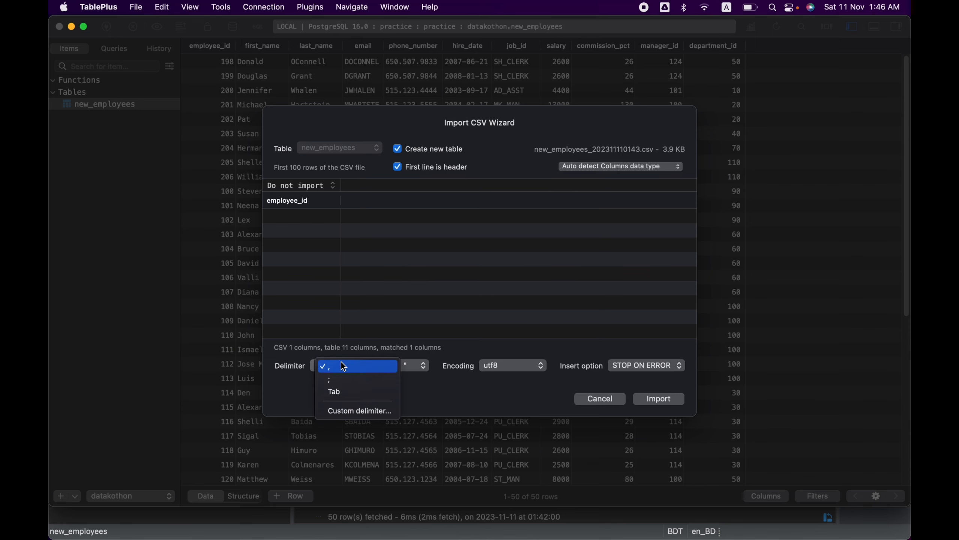
click(348, 409)
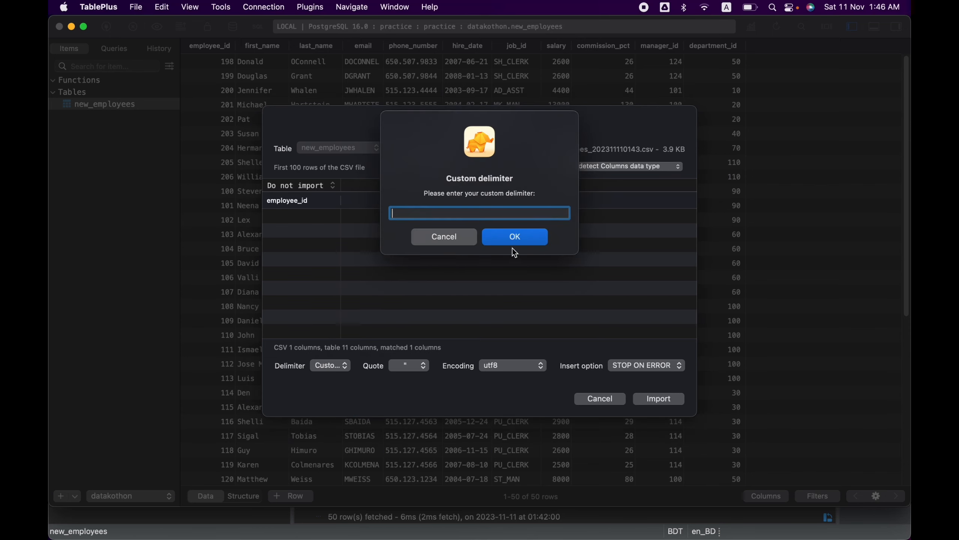
text(|)
click(504, 236)
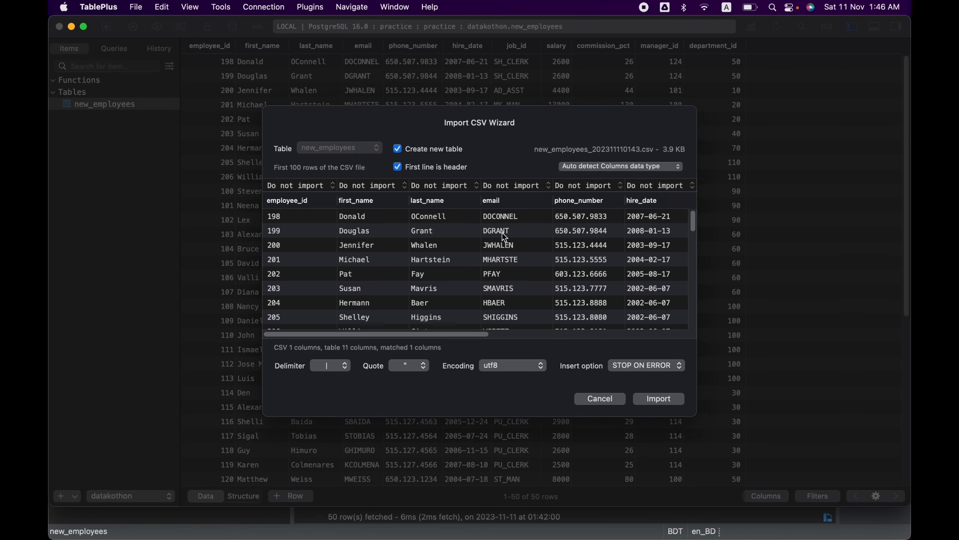
scroll(505, 236, right, 8)
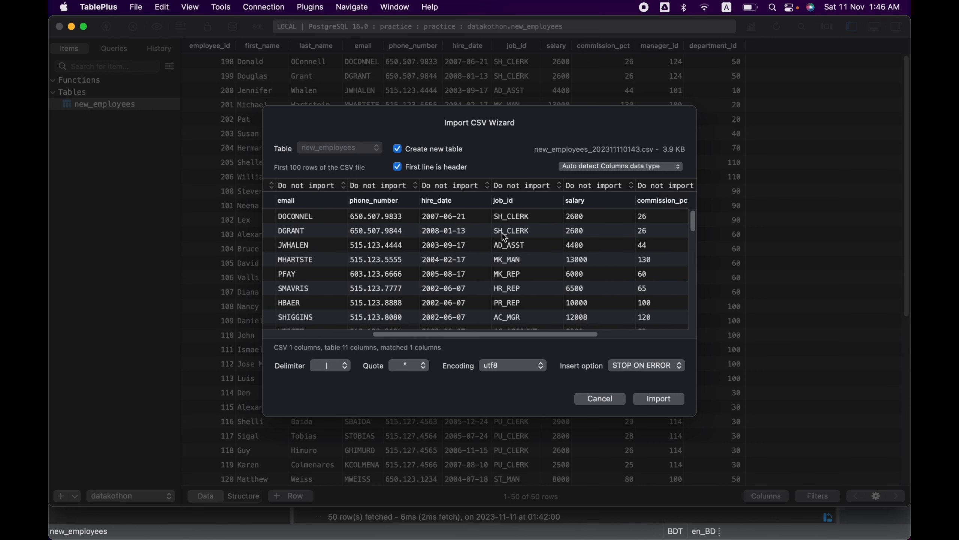
scroll(504, 236, right, 3)
scroll(504, 236, left, 10)
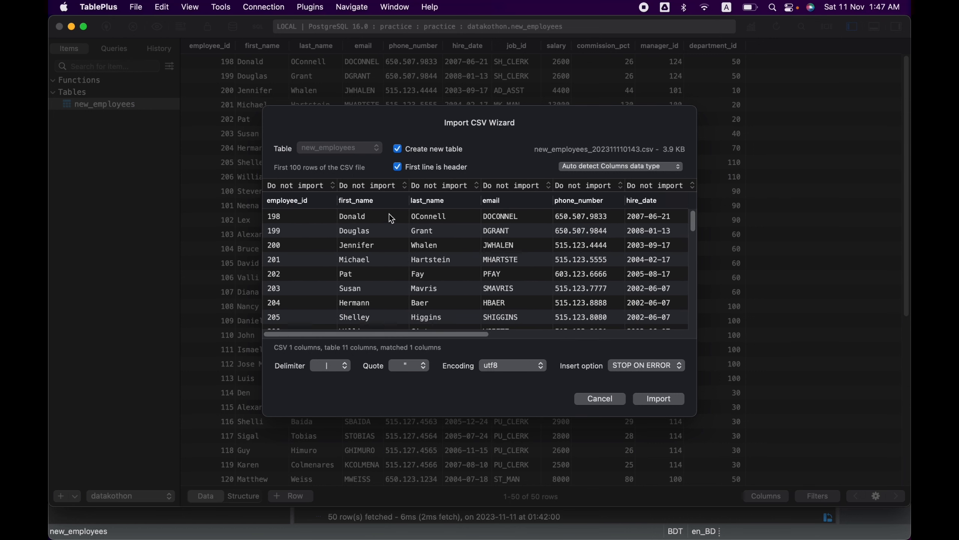
Try the Create table with all text Columns option, check the preview columns, and restore Auto detect Columns data type
click(333, 186)
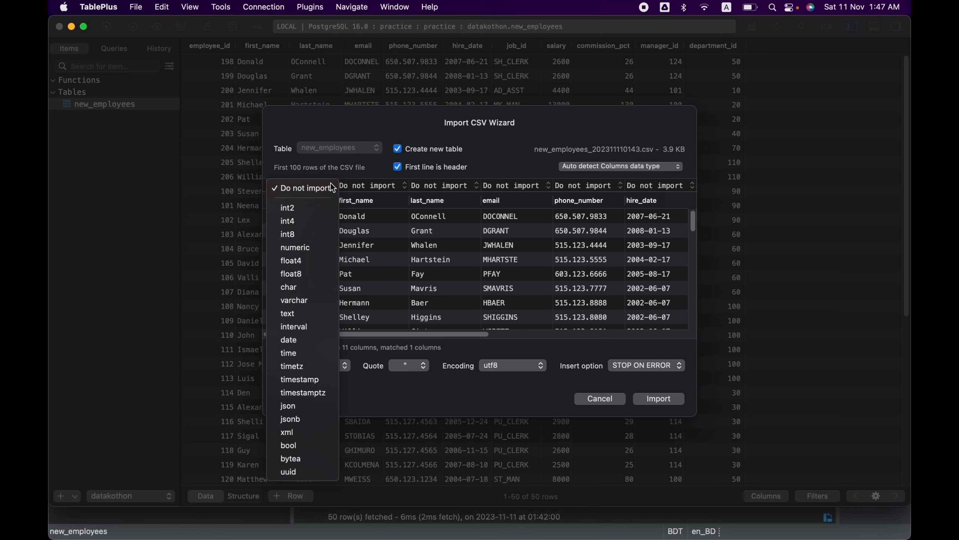
click(577, 167)
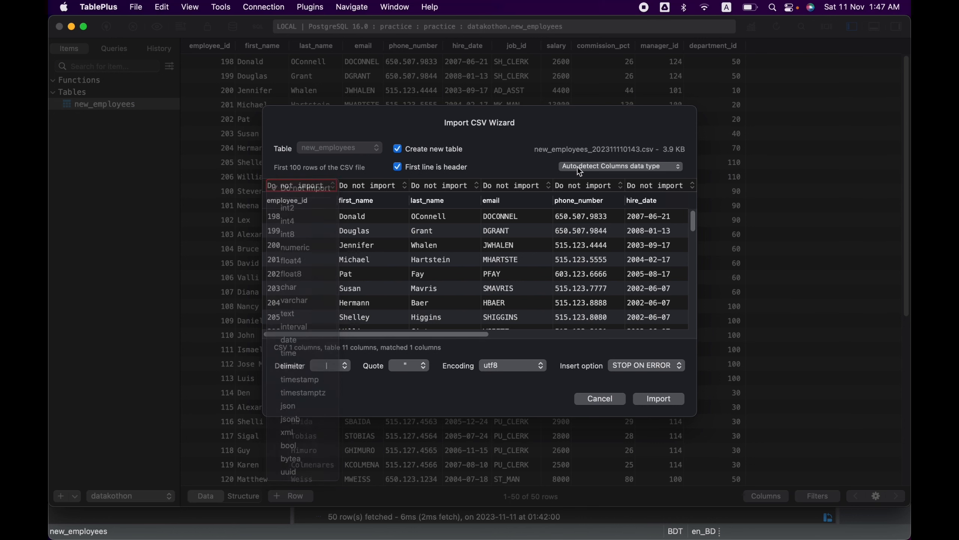
click(577, 167)
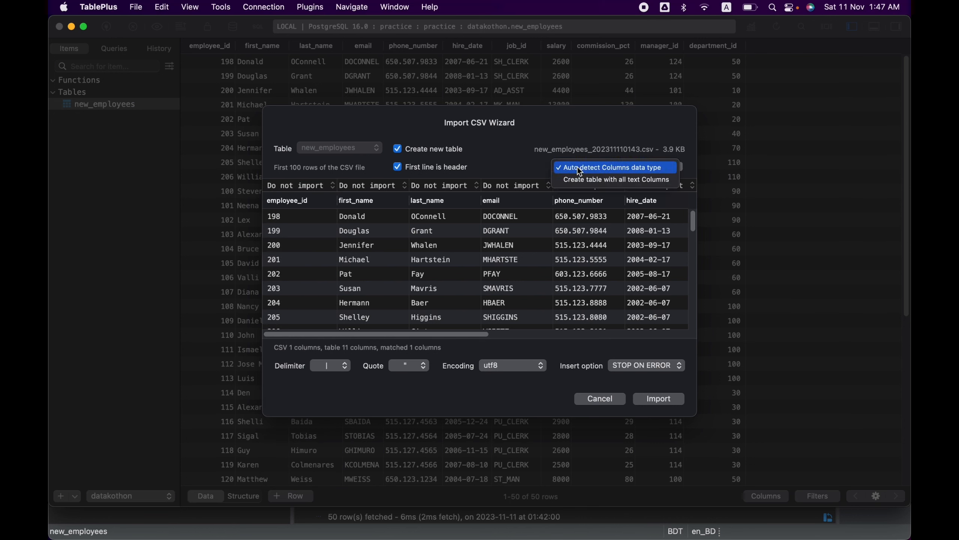
click(605, 180)
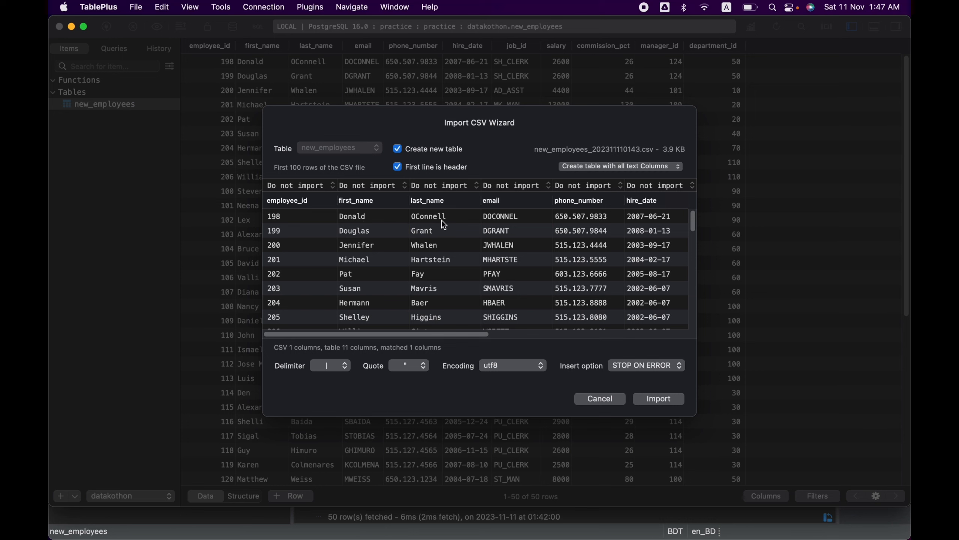
scroll(510, 228, right, 10)
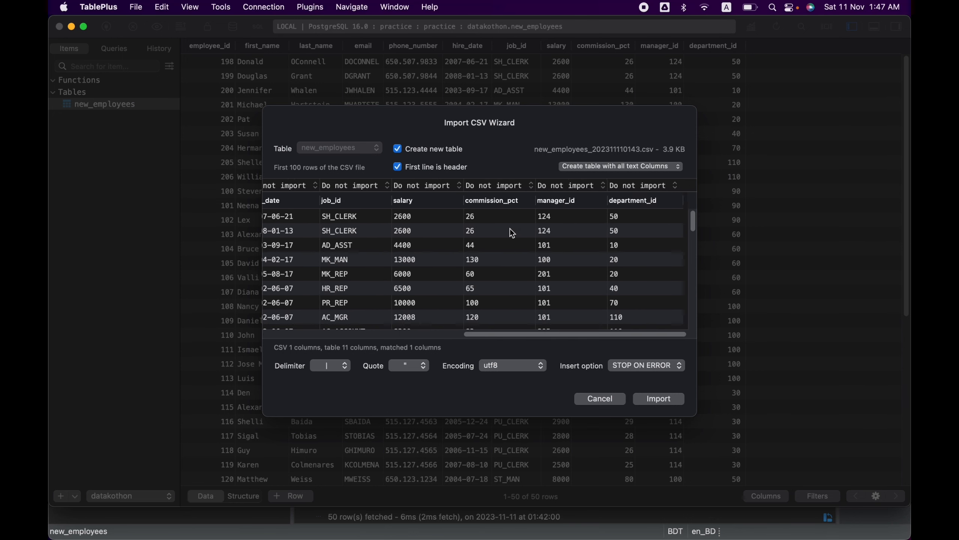
scroll(510, 229, left, 10)
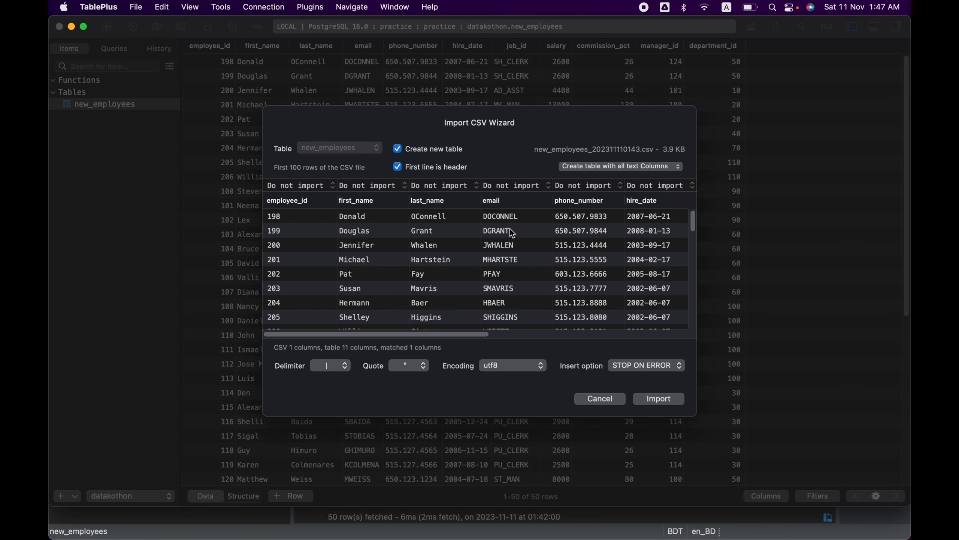
click(583, 169)
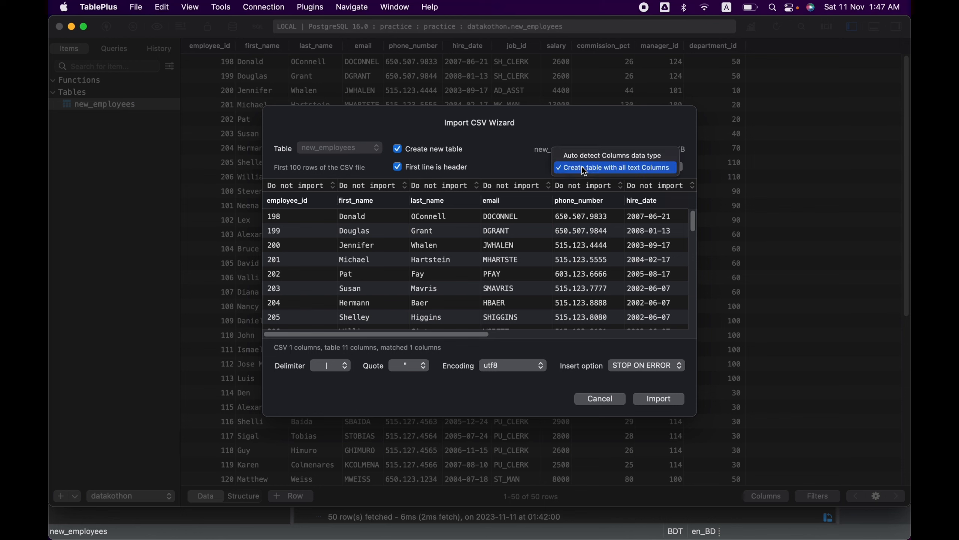
click(610, 157)
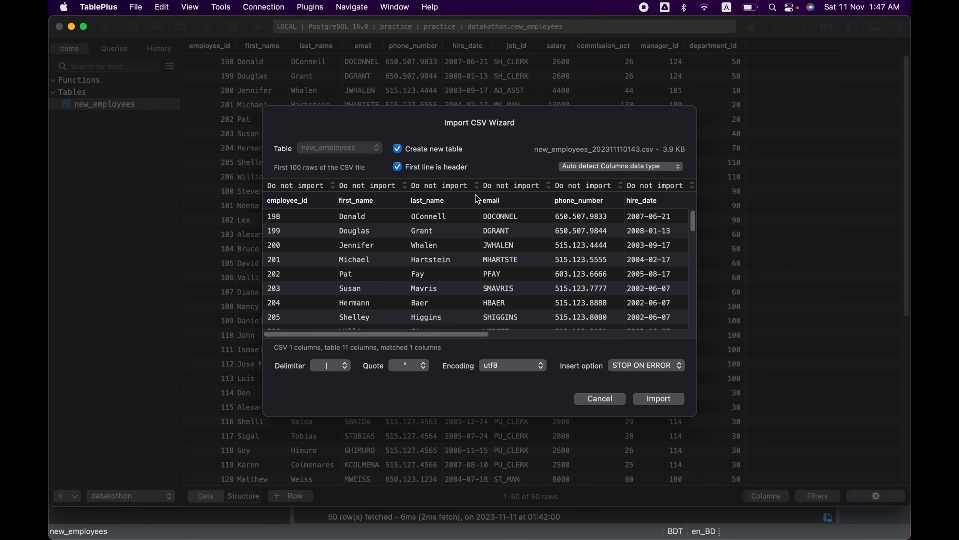
Look over the CSV preview columns and set the employee_id column's import type to int4
scroll(434, 222, right, 5)
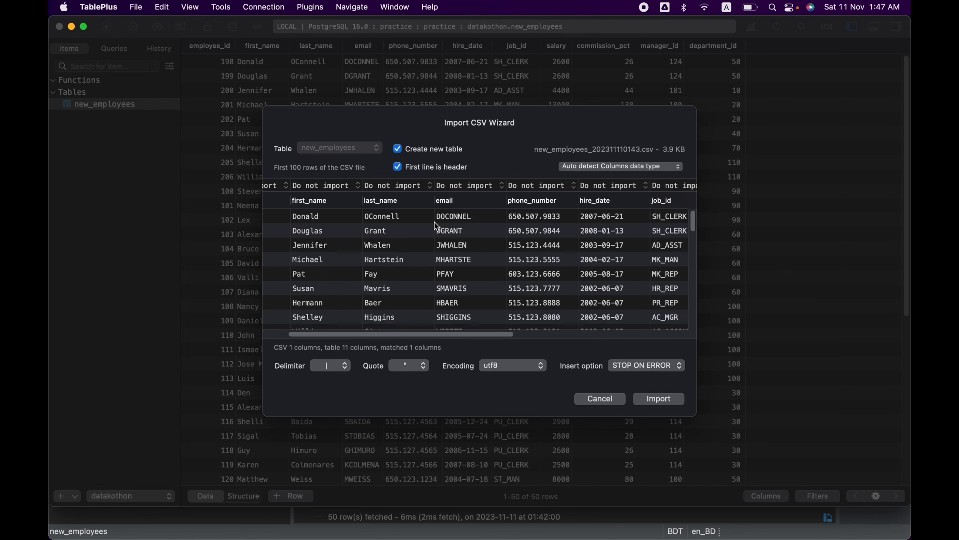
scroll(435, 223, right, 3)
scroll(435, 223, left, 10)
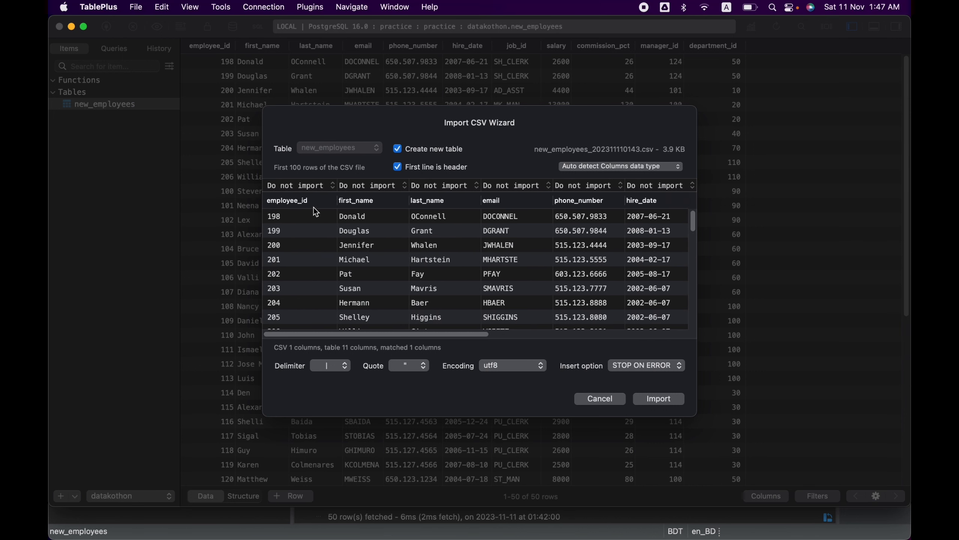
click(329, 188)
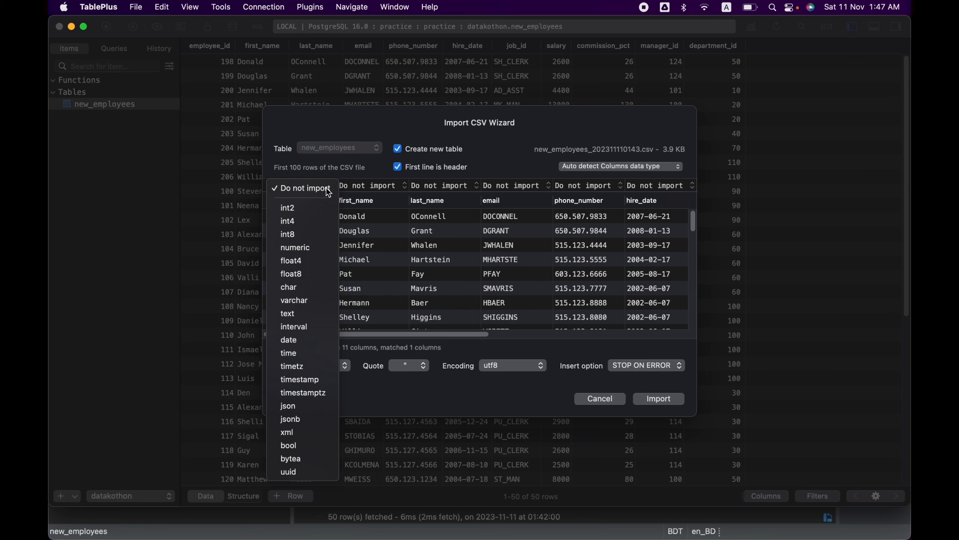
click(304, 220)
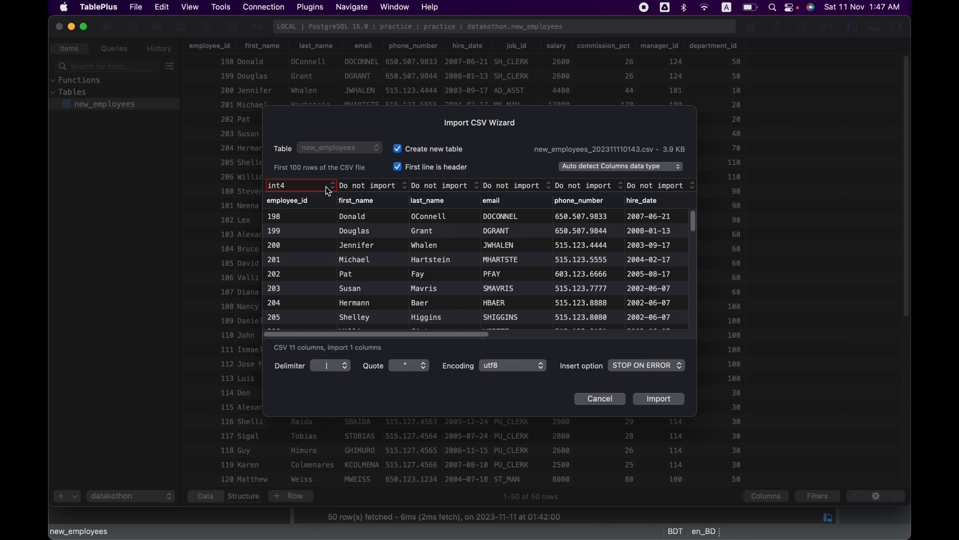
Set the import type of the first_name, last_name and email columns to varchar
click(361, 184)
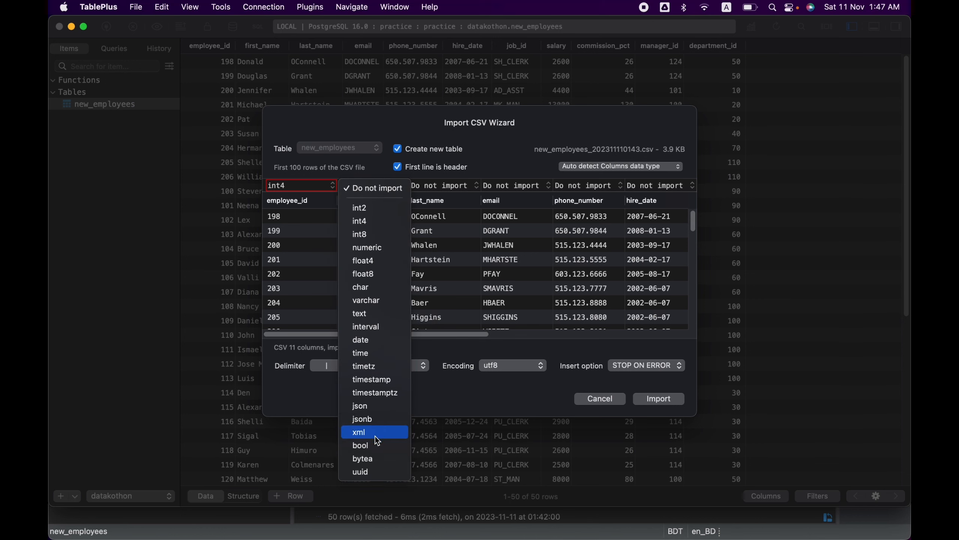
click(381, 303)
click(450, 189)
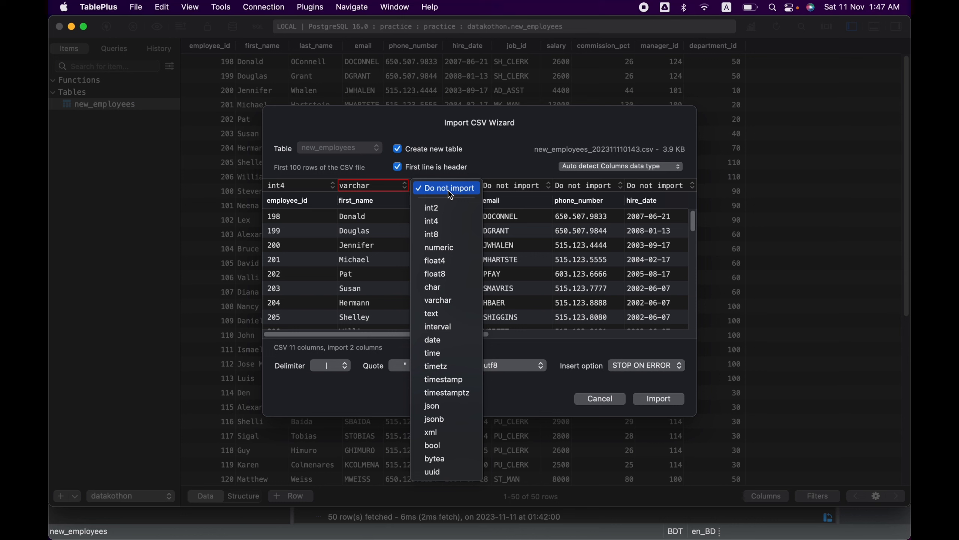
key(Return)
click(500, 184)
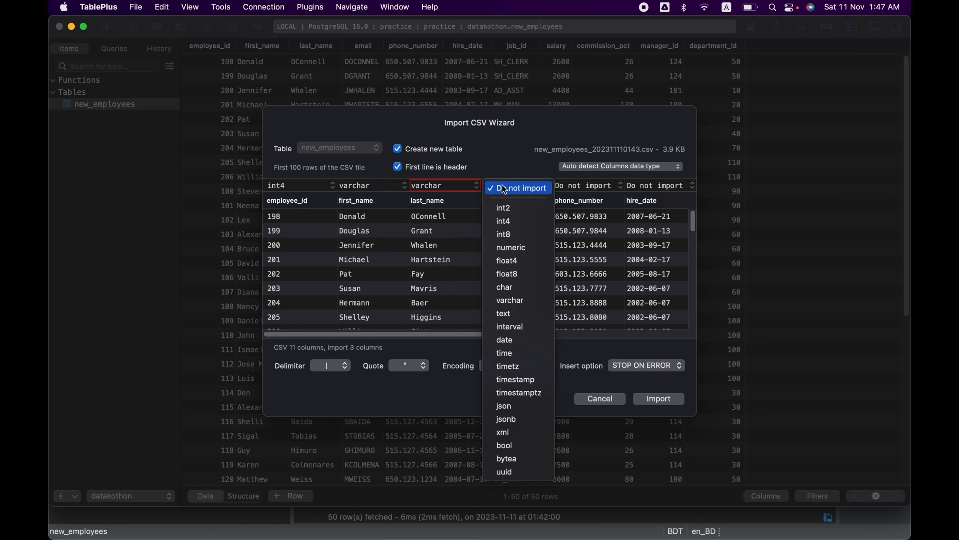
key(Return)
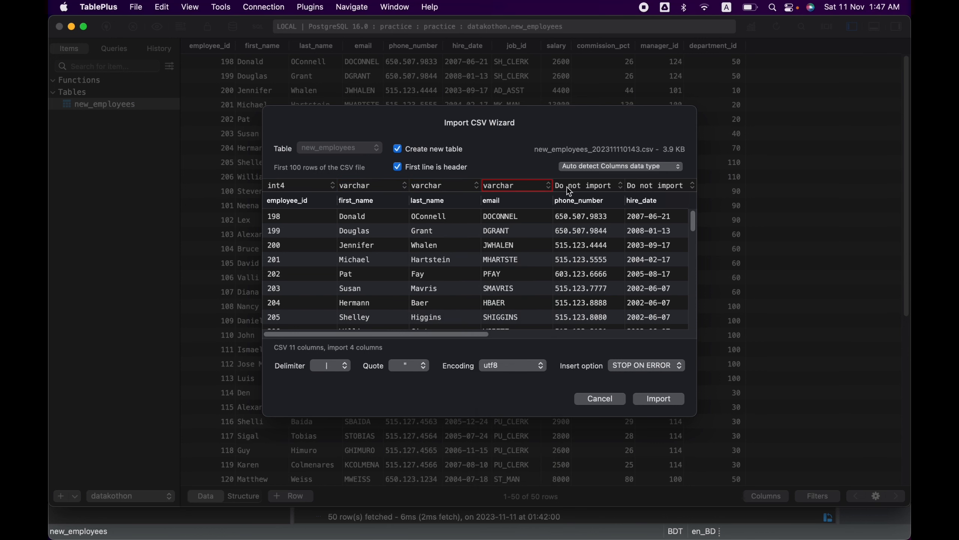
Go through the data types for the phone_number column and set it to date
click(566, 186)
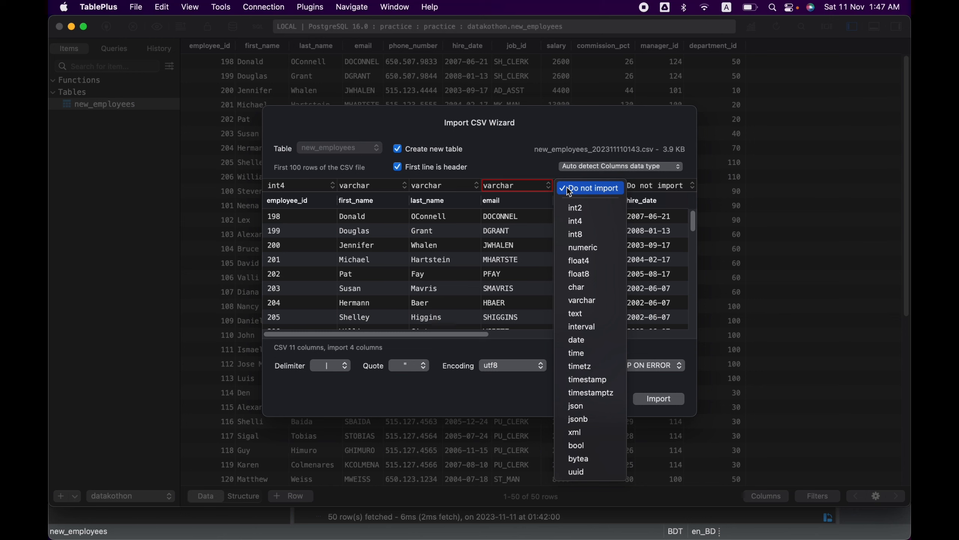
key(Down)
key(Down)
key(Down)
key(Down)
key(Down)
key(Down)
key(Down)
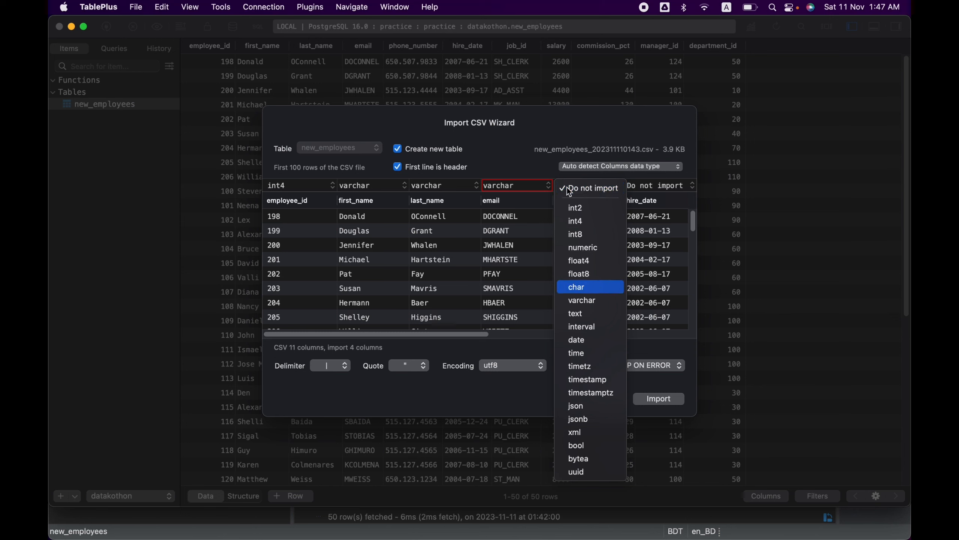
key(Down)
key(Down)
key(Down)
key(Down)
key(Down)
key(Down)
key(Down)
key(Down)
key(Down)
key(Down)
key(Down)
key(Down)
key(Down)
key(Down)
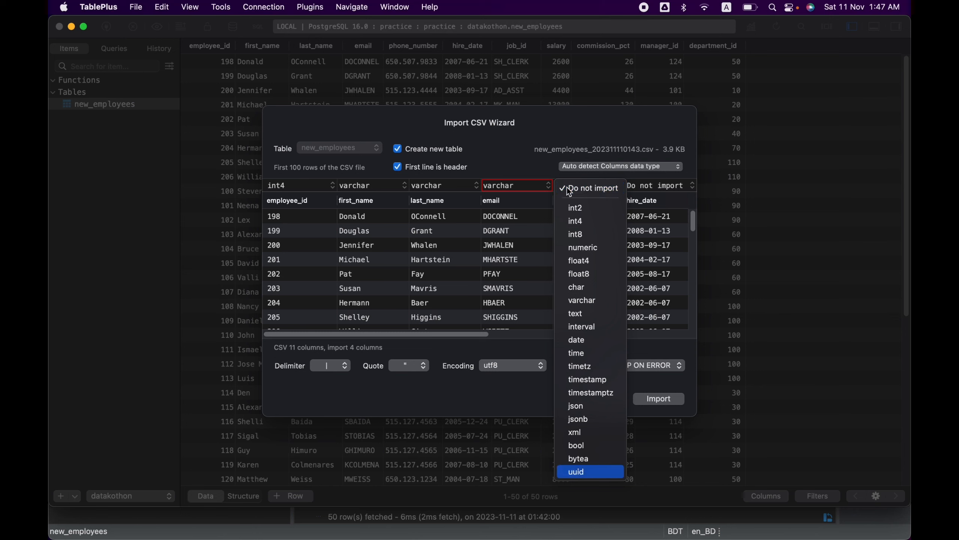
key(Up)
key(Up)
key(Up)
key(Up)
key(Up)
key(Up)
key(Up)
key(Up)
key(Up)
key(Up)
key(Up)
key(Up)
key(Up)
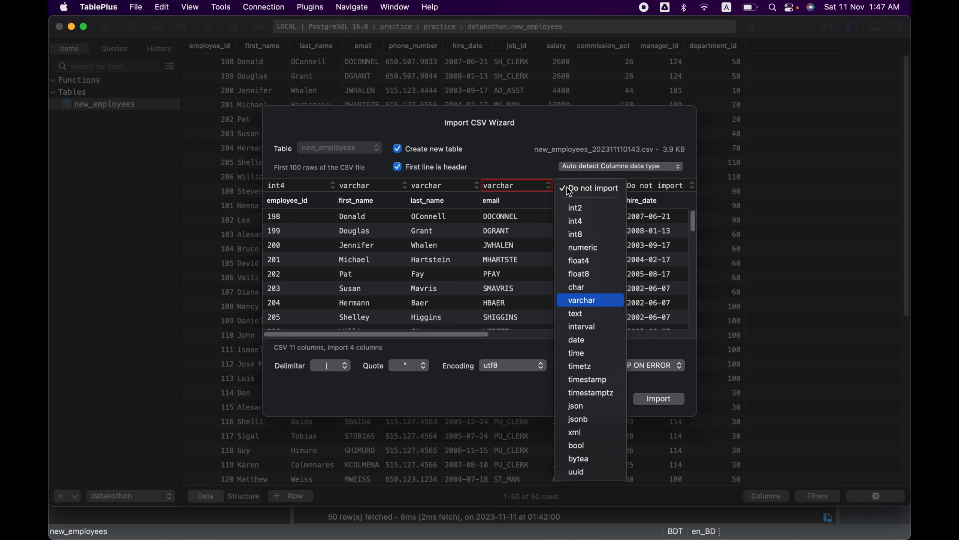
key(Down)
key(Down)
key(Down)
key(Return)
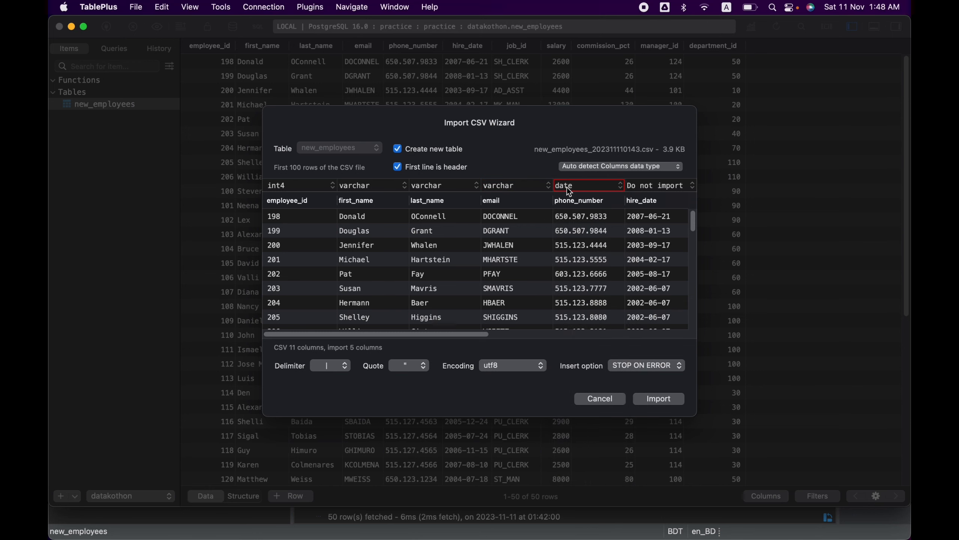
Set the phone_number column's import type to varchar
scroll(572, 198, right, 3)
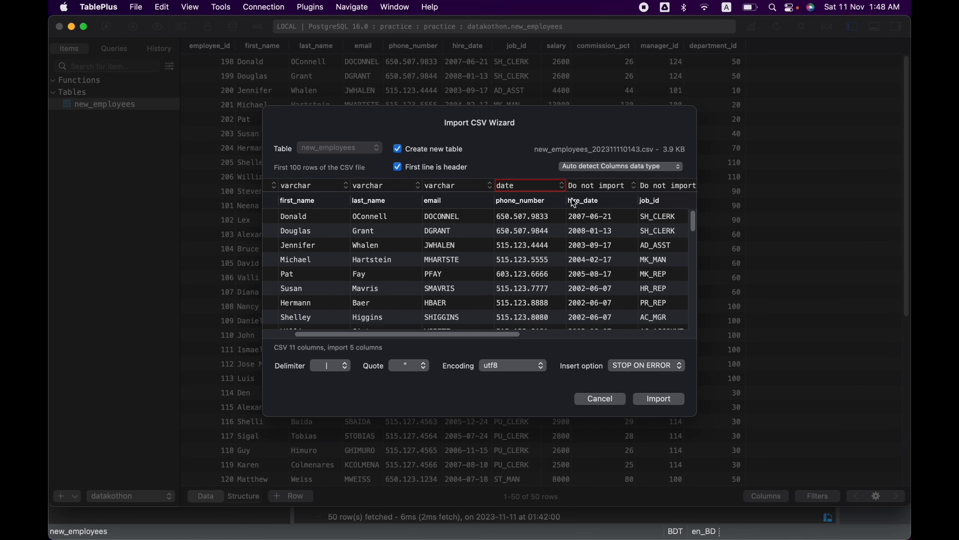
click(529, 189)
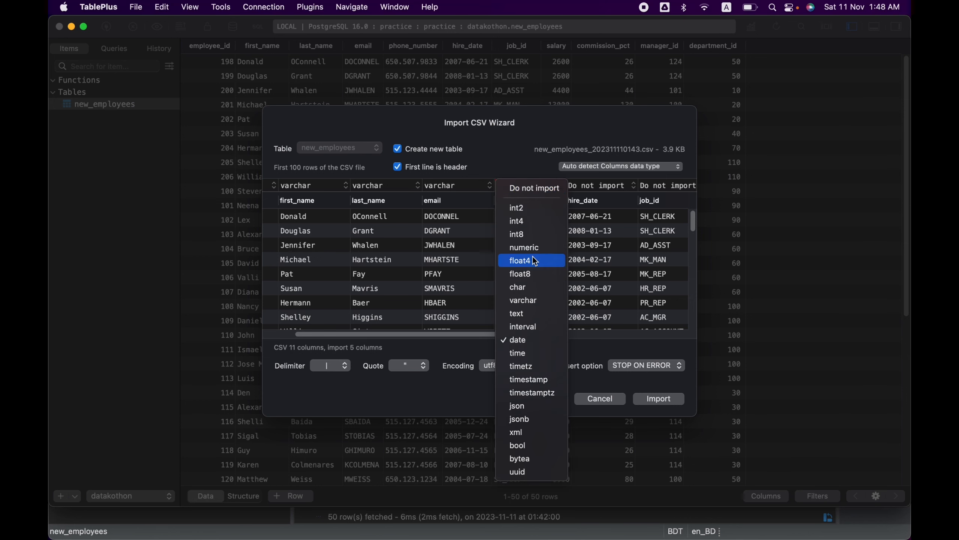
click(534, 300)
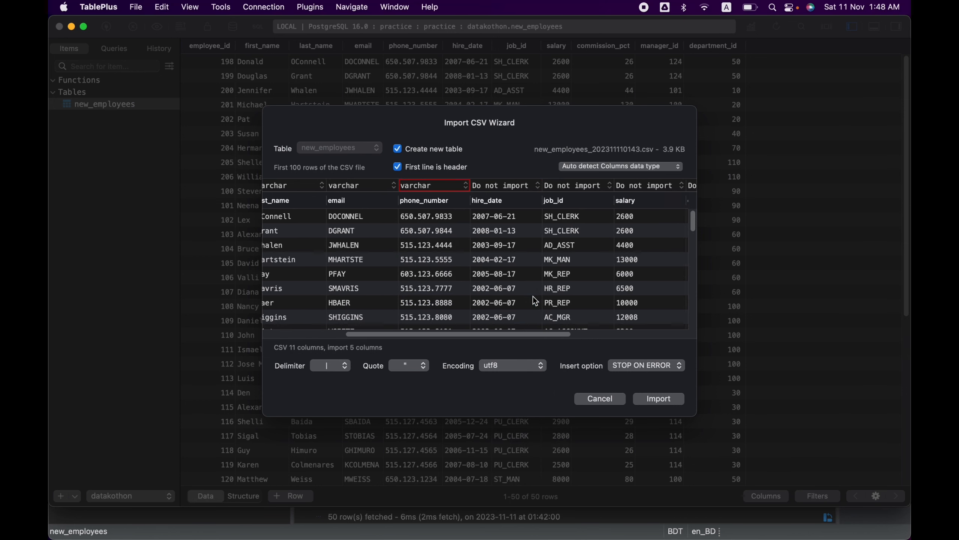
Set the hire_date column's import type to date and the job_id column's to varchar
scroll(533, 296, right, 5)
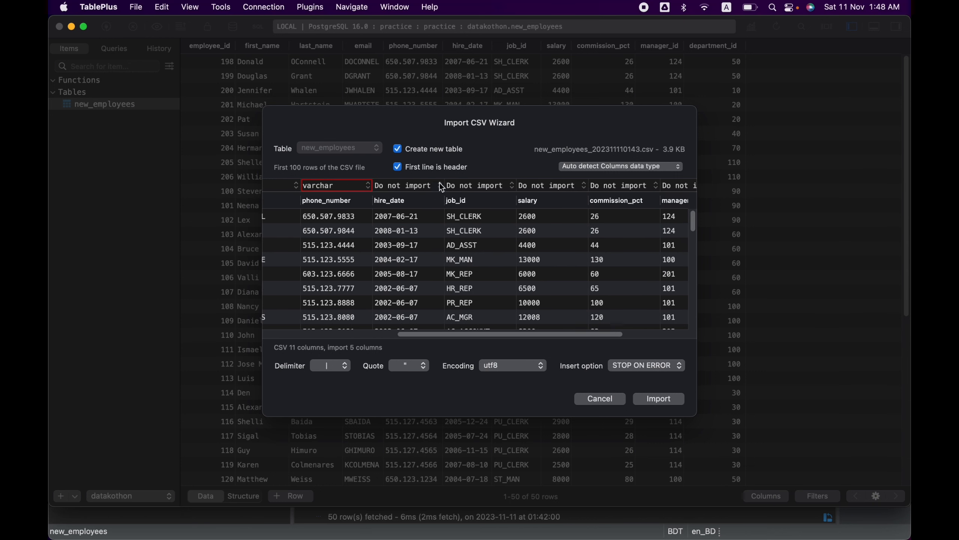
click(435, 185)
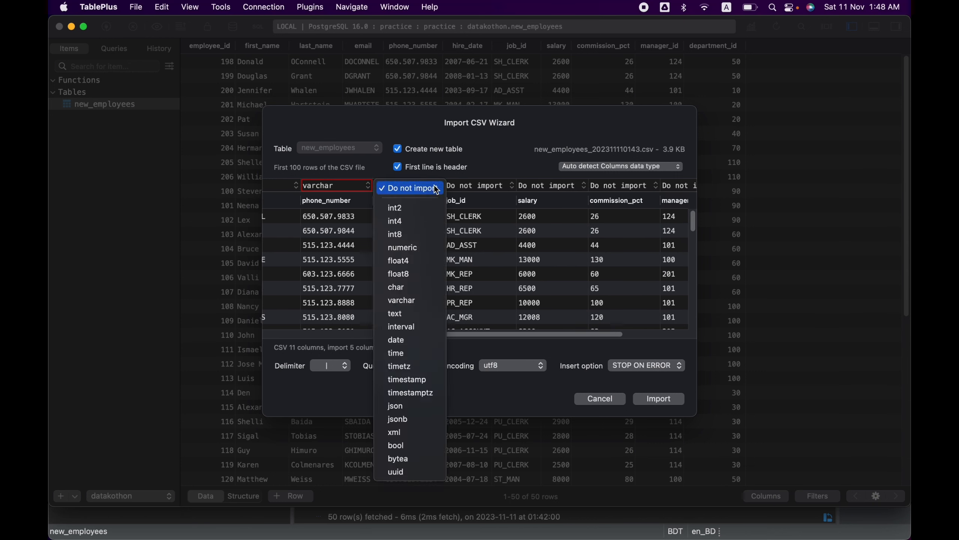
click(414, 340)
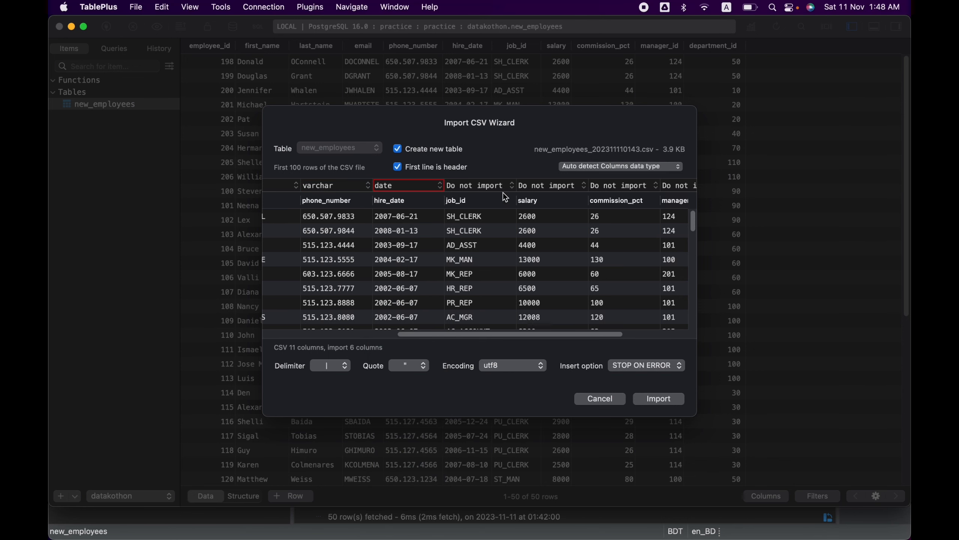
click(492, 188)
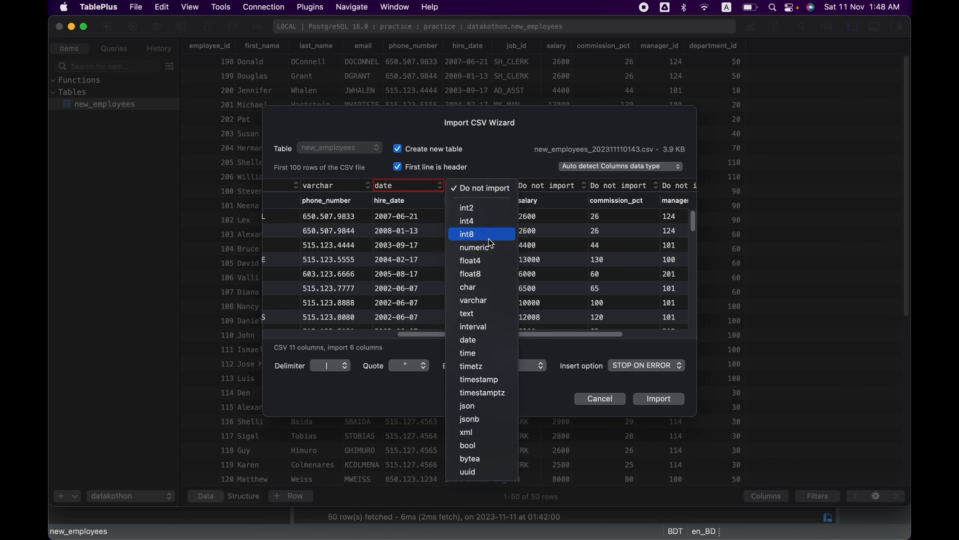
click(485, 300)
Set the import type of the salary, commission_pct, manager_id and department_id columns to int4
scroll(485, 294, right, 5)
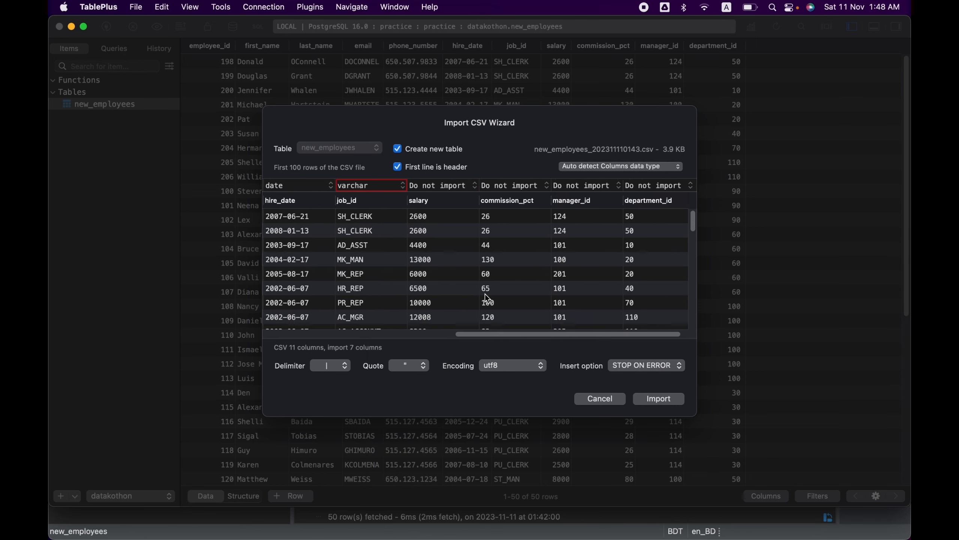
click(438, 185)
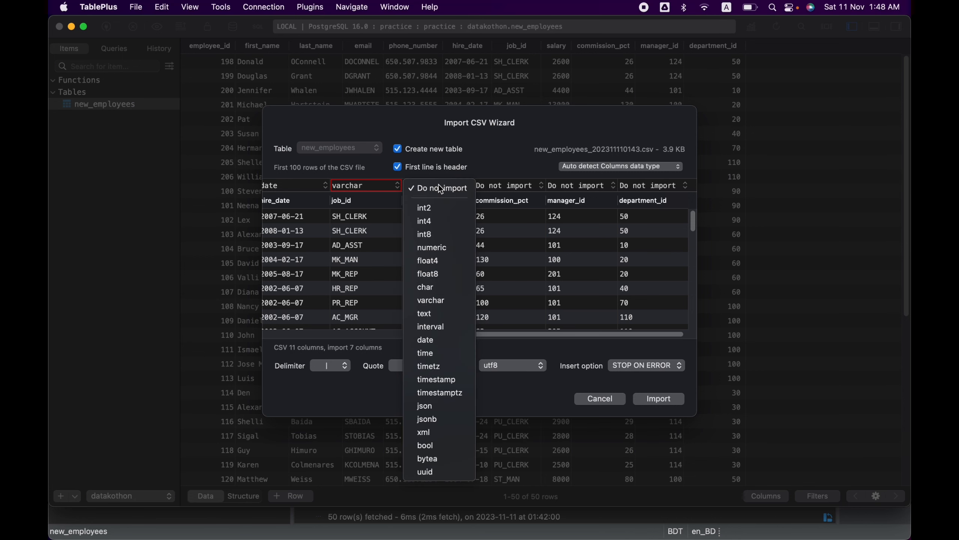
click(435, 223)
scroll(487, 235, right, 2)
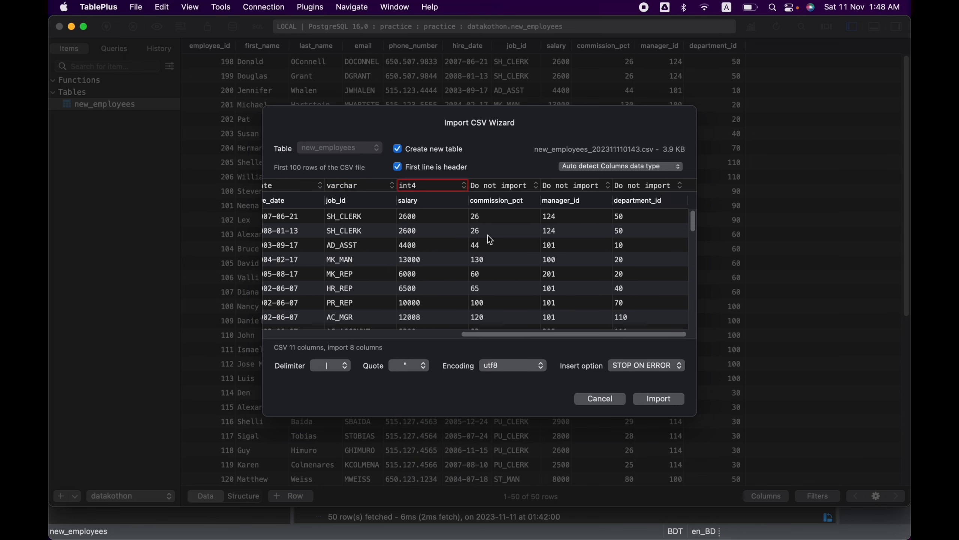
click(502, 186)
click(508, 222)
click(585, 185)
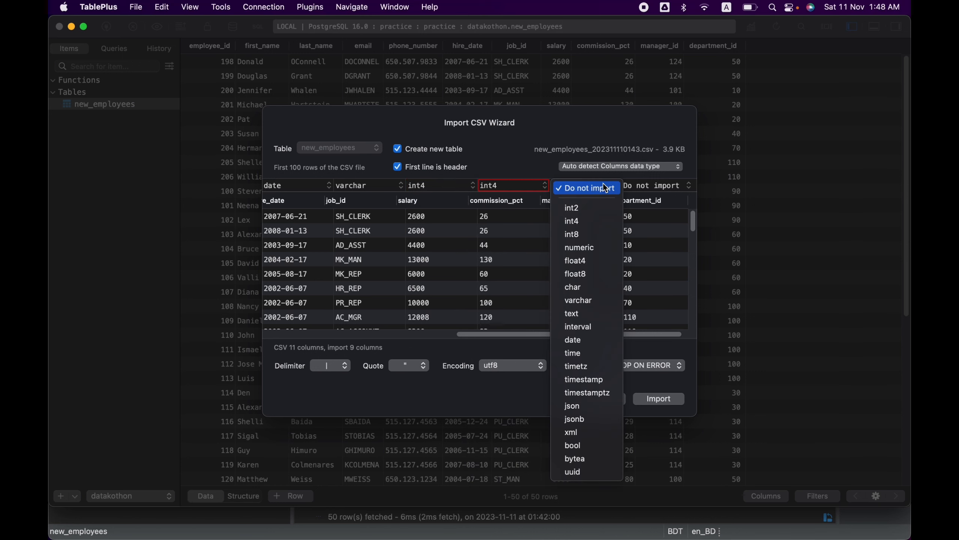
click(592, 220)
click(680, 185)
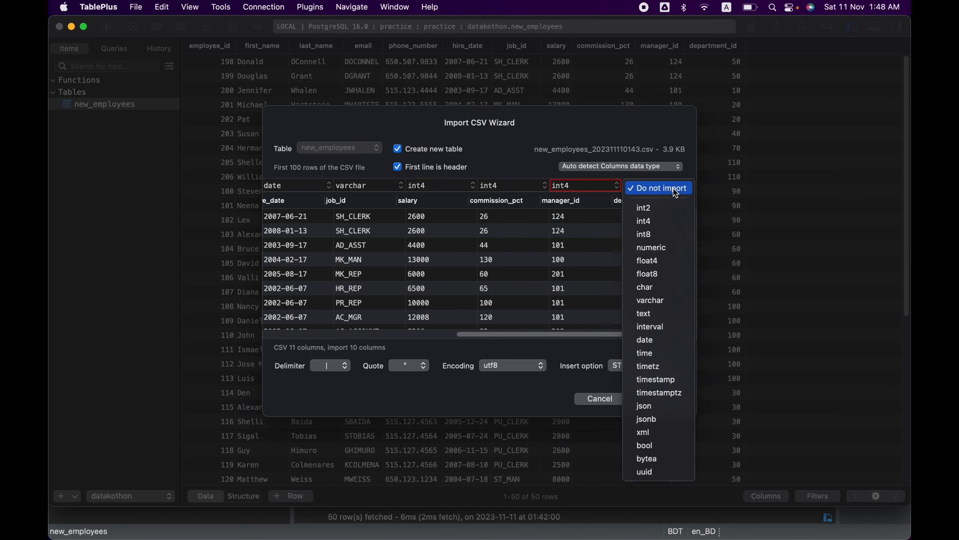
click(661, 220)
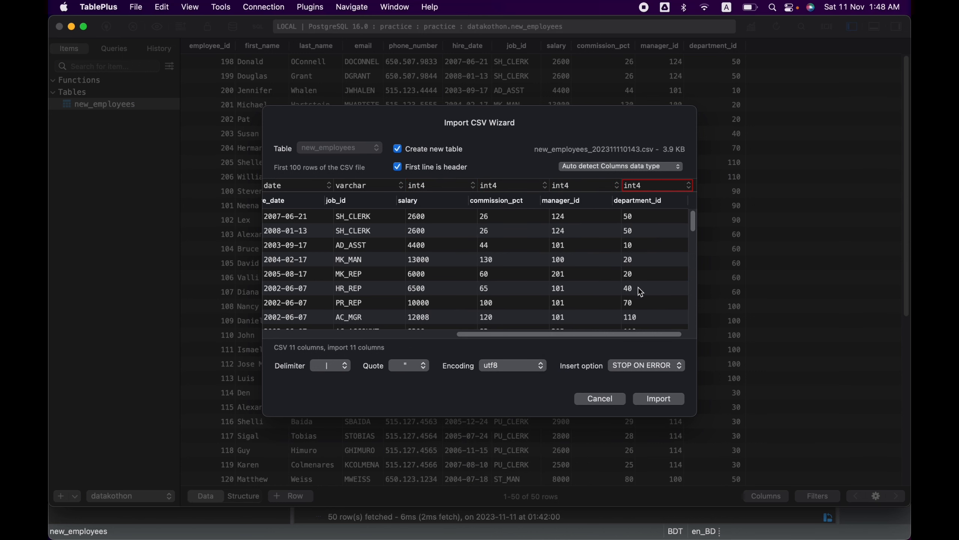
Check the insert options, keep STOP ON ERROR and run the CSV import
click(641, 367)
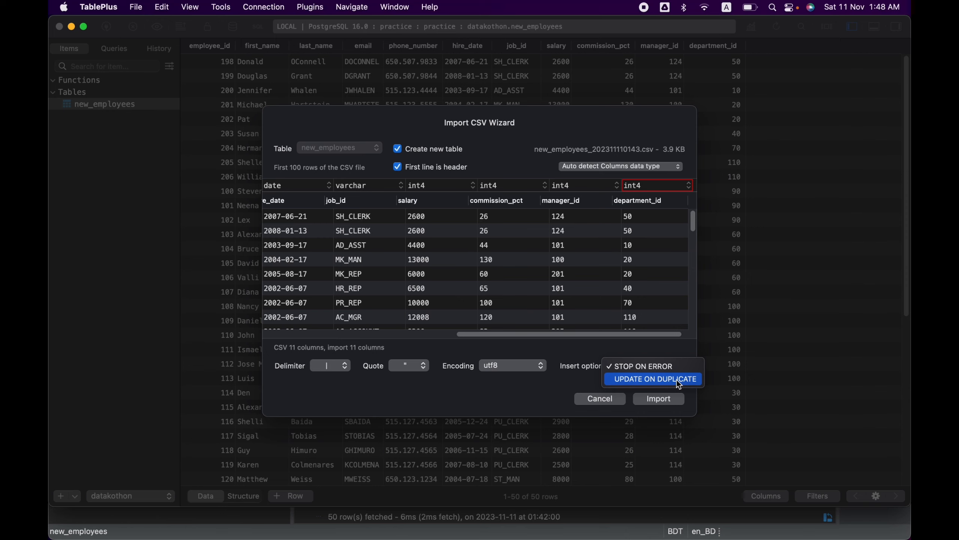
click(563, 385)
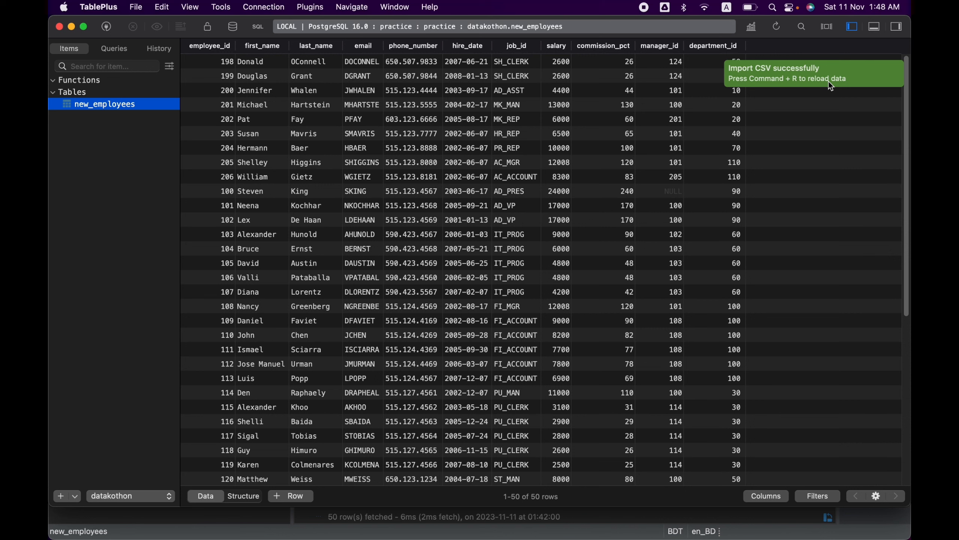
click(155, 181)
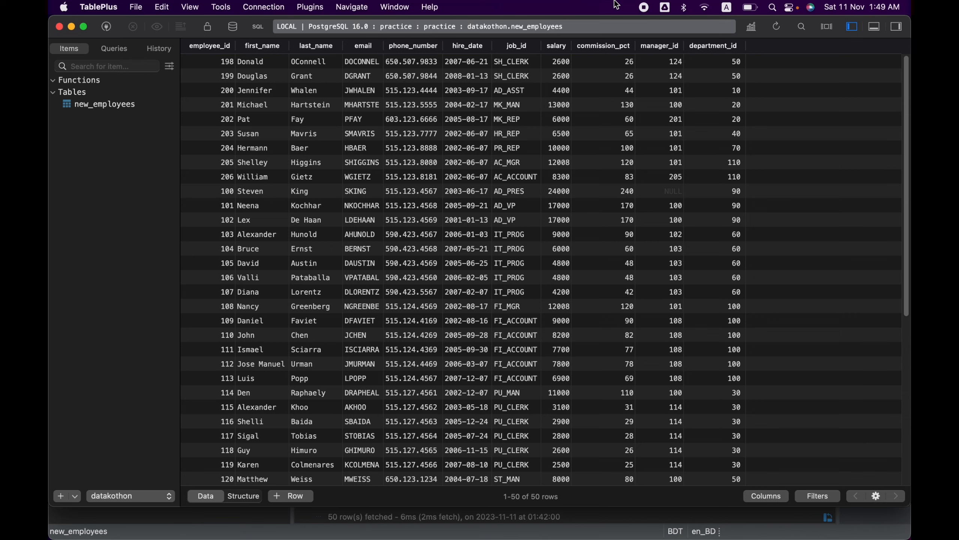
click(778, 27)
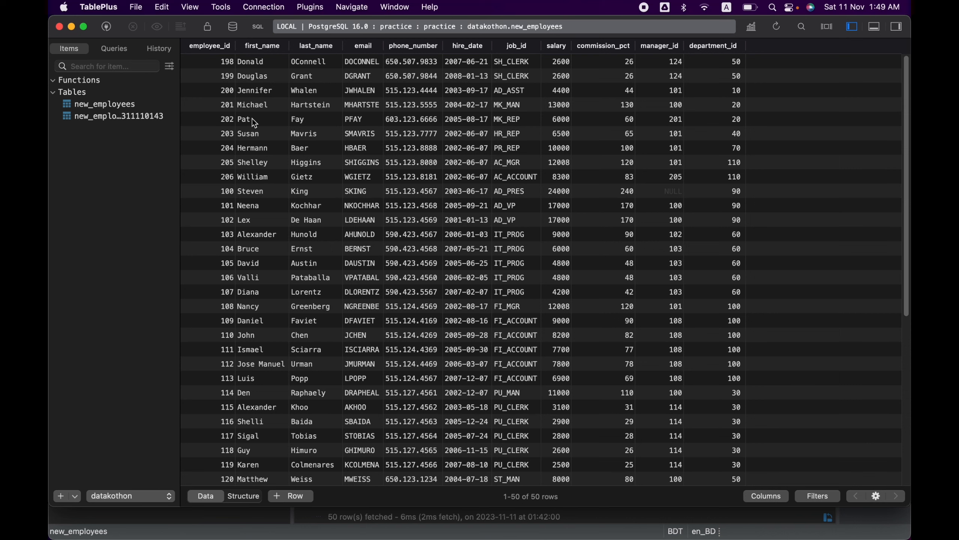
click(131, 116)
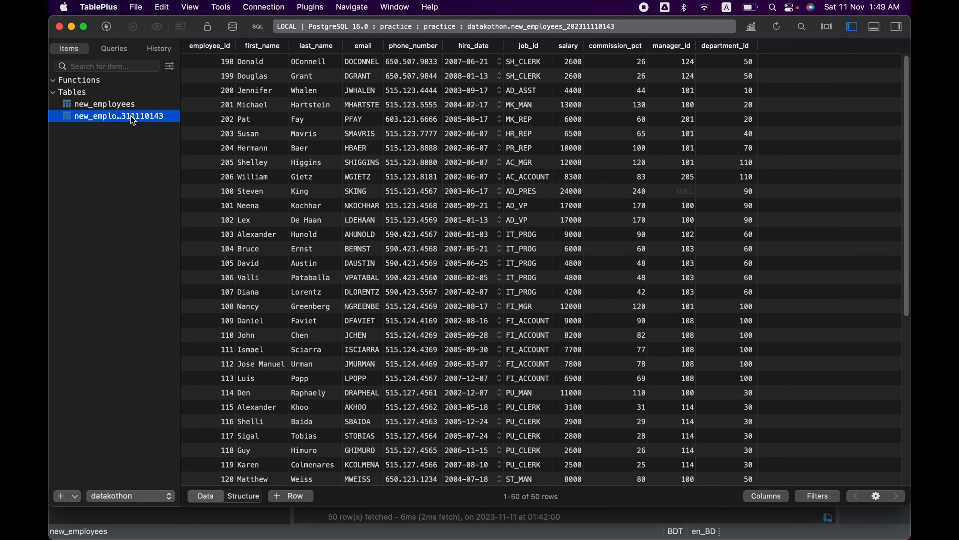
right_click(130, 115)
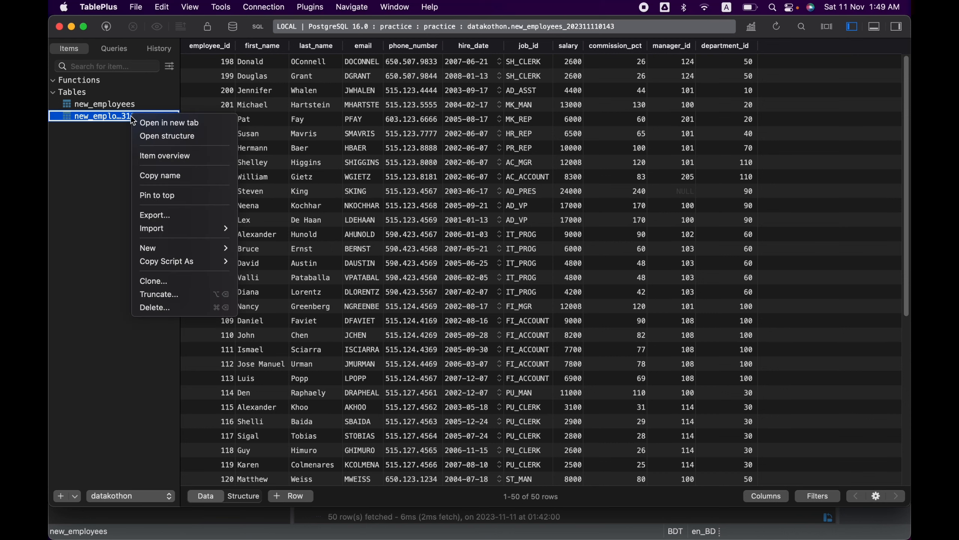
click(175, 214)
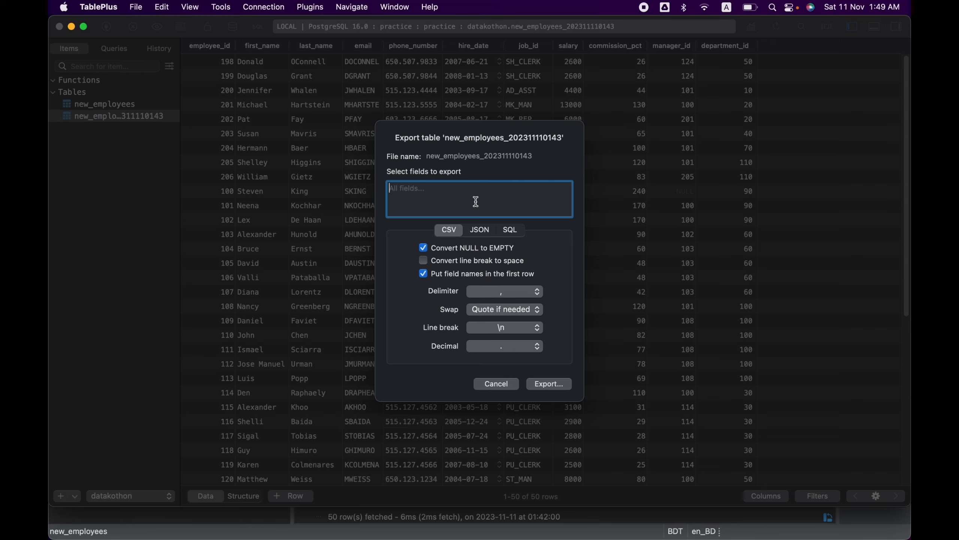
click(505, 295)
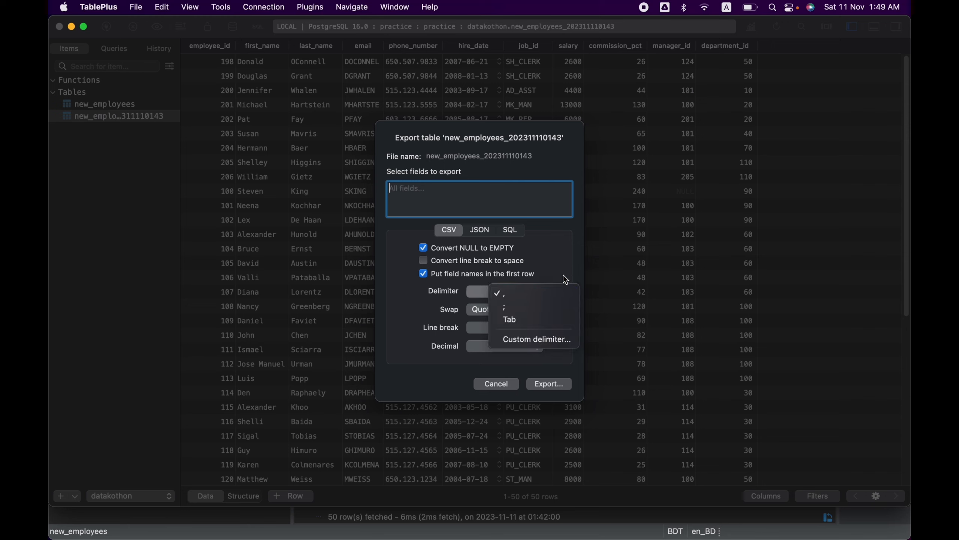
click(583, 253)
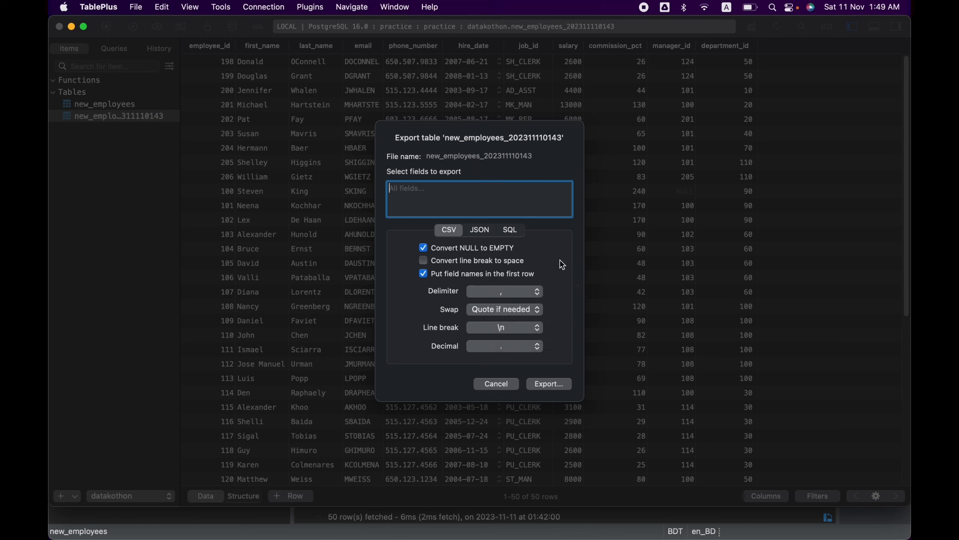
click(547, 384)
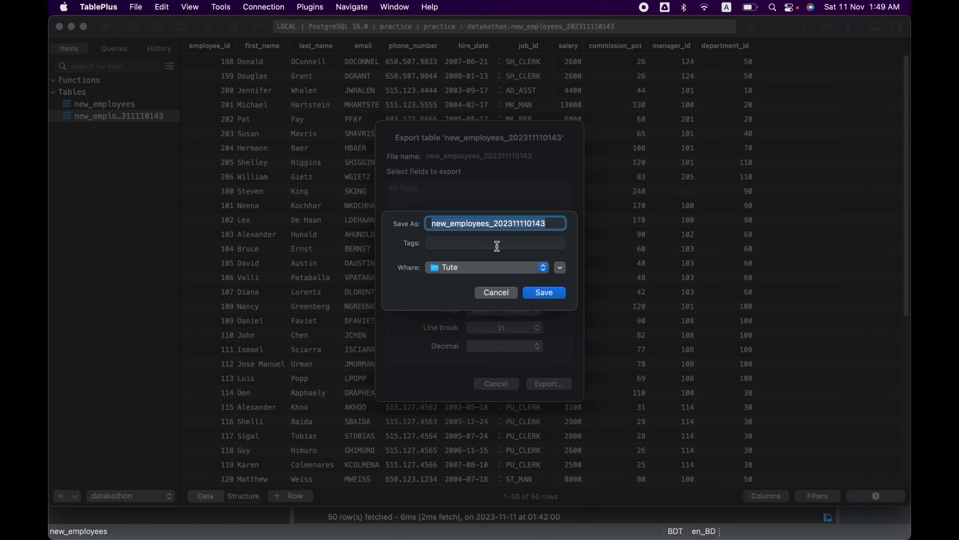
click(553, 225)
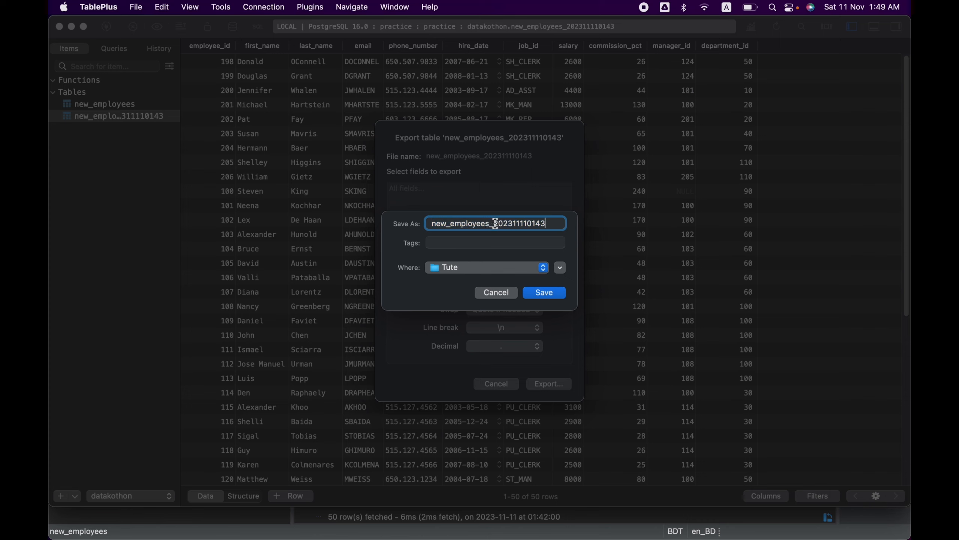
drag(448, 223, 334, 223)
key(BackSpace)
click(546, 289)
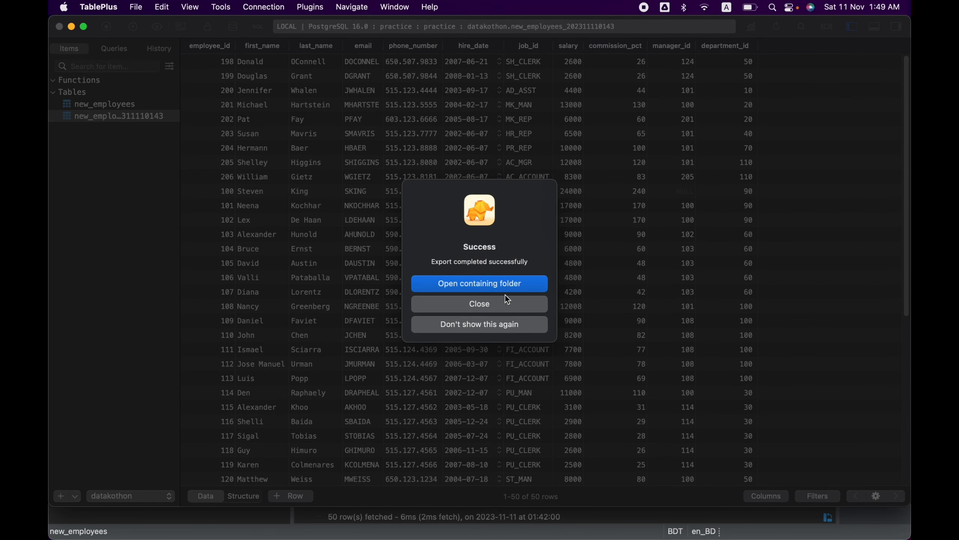
click(497, 305)
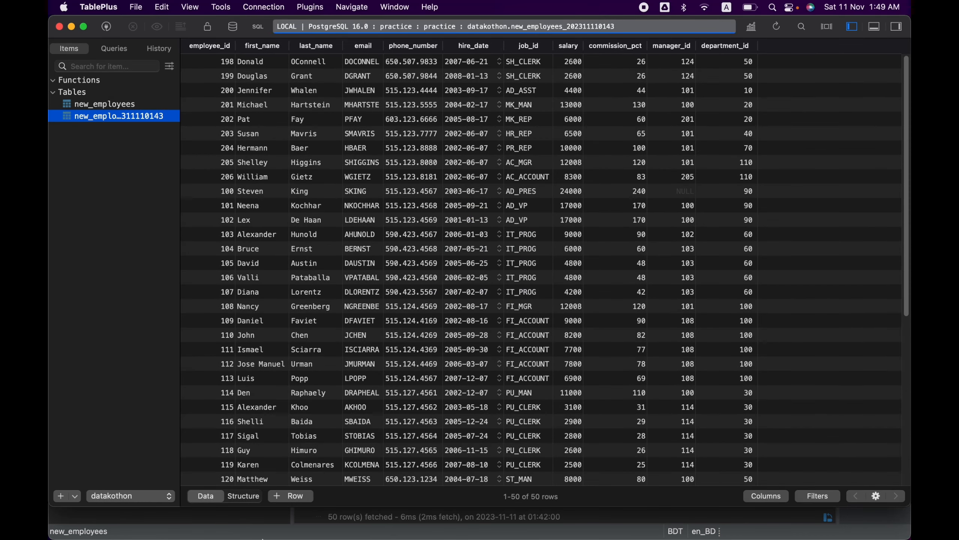
Switch to Finder, open employees_202311110143.csv in Excel to inspect the exported data, and close the workbook
click(215, 522)
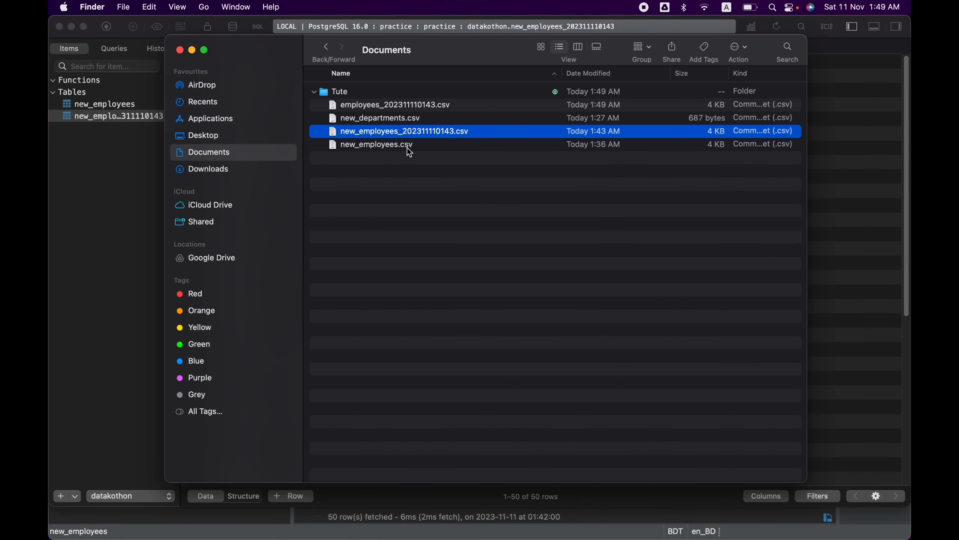
click(398, 121)
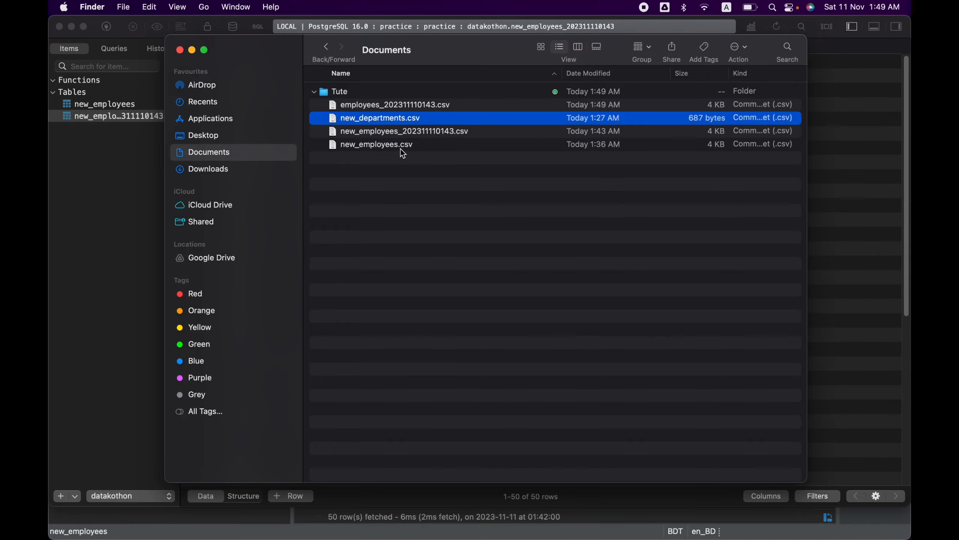
double_click(407, 107)
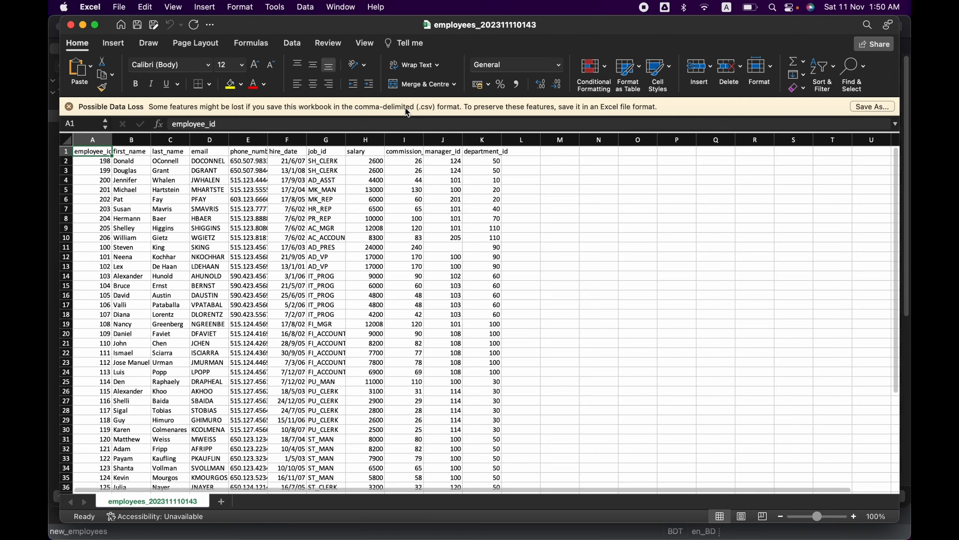
click(70, 25)
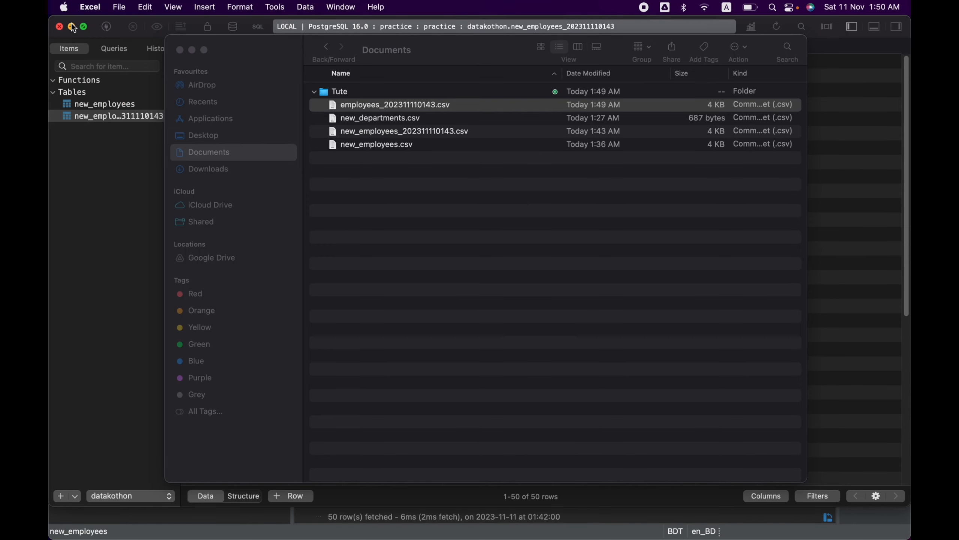
Open employees_202311110143.csv in TextEdit to inspect its raw delimiters, and close it
right_click(349, 107)
mouse_move(469, 127)
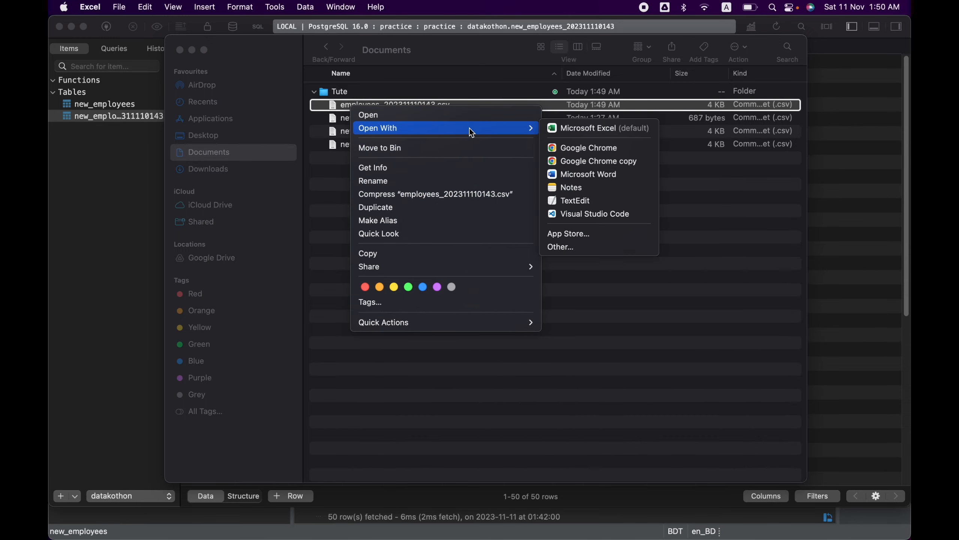
click(581, 201)
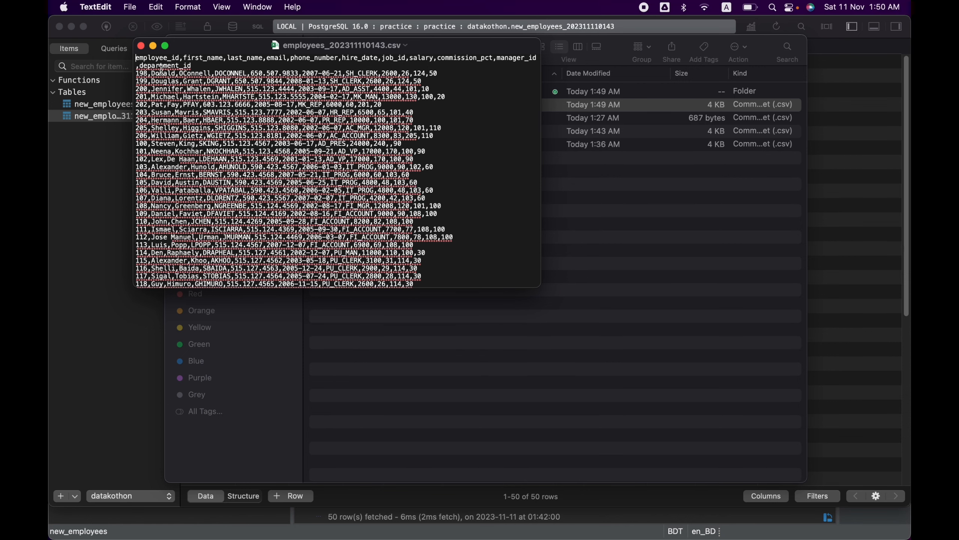
click(141, 46)
View new_employees_202311110143.csv in TextEdit to compare its delimiters with the exported file, and close it
click(379, 133)
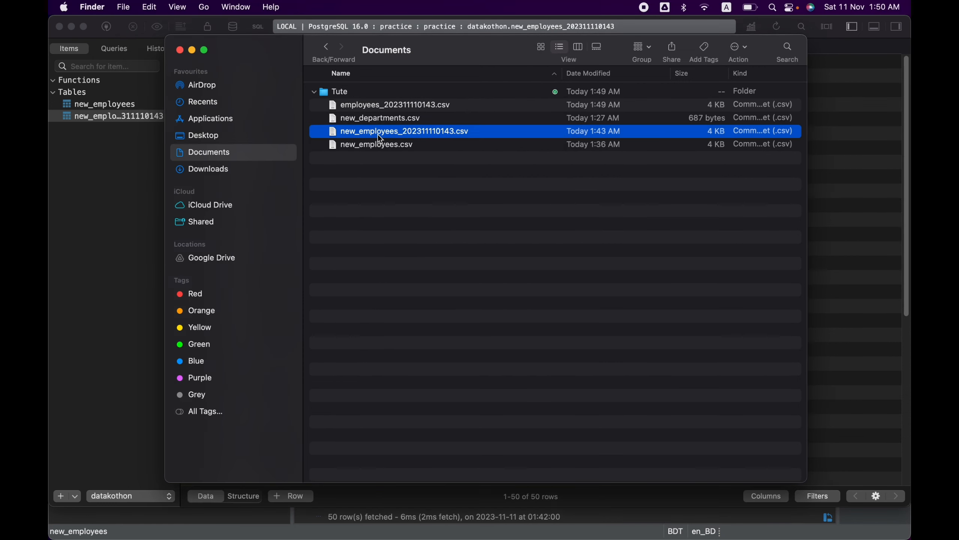
right_click(379, 135)
mouse_move(471, 154)
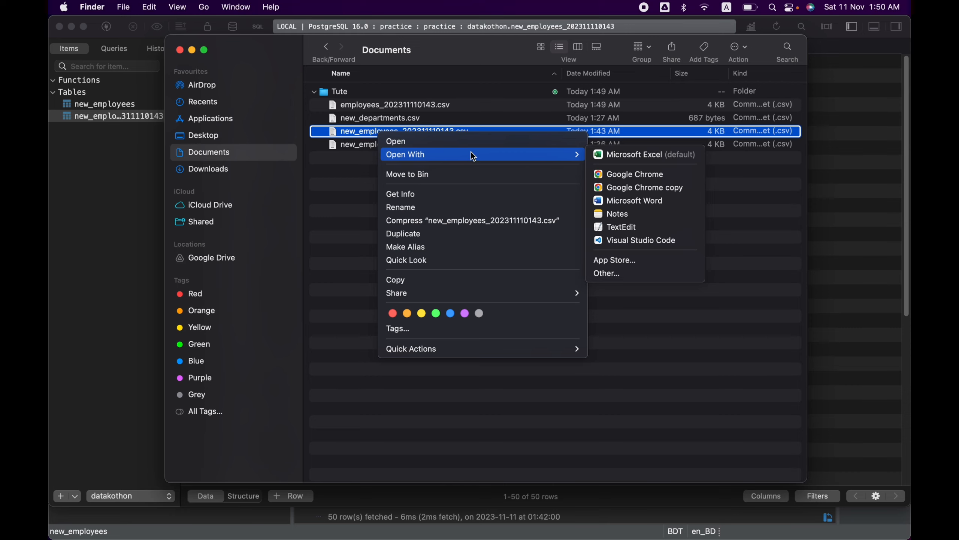
click(638, 227)
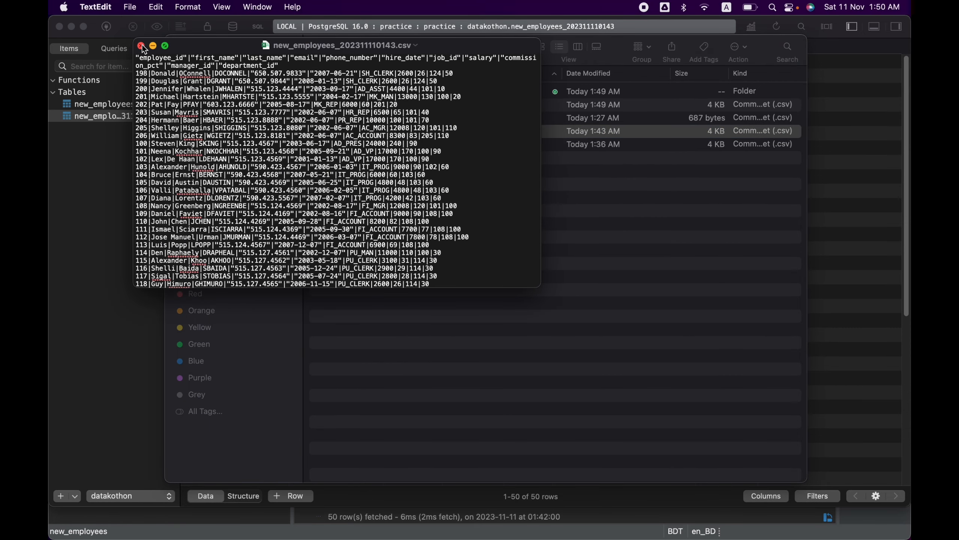
click(141, 46)
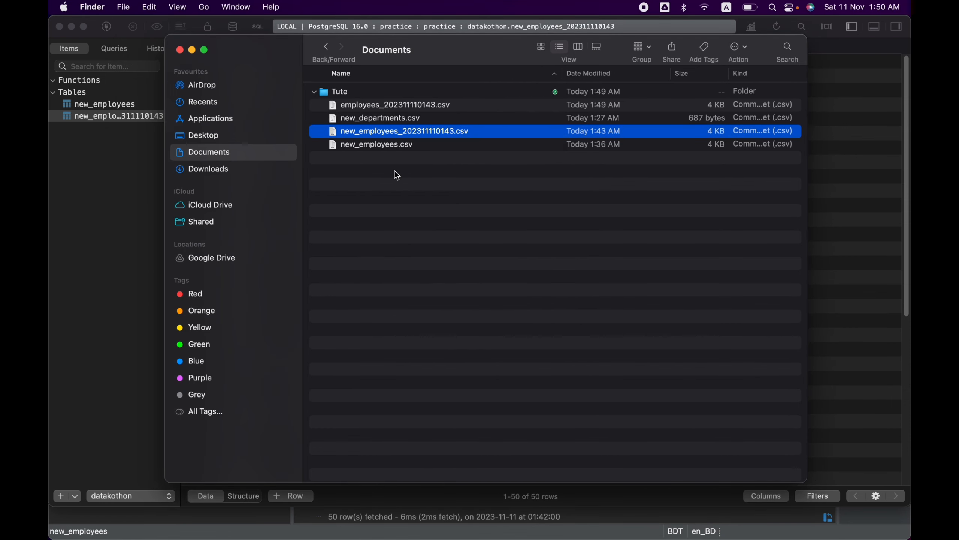
Switch back to TablePlus and begin a SELECT * from statement in the SQL query editor
click(106, 208)
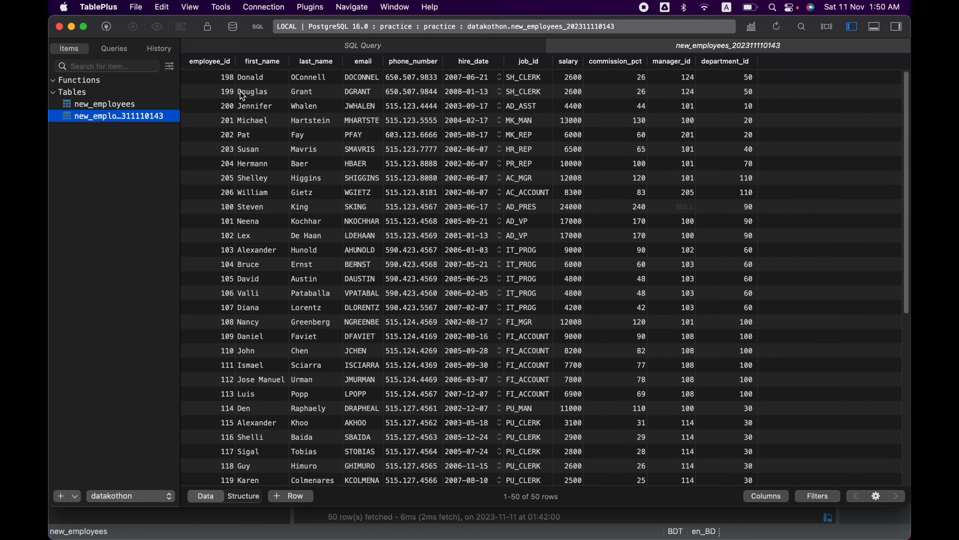
click(306, 42)
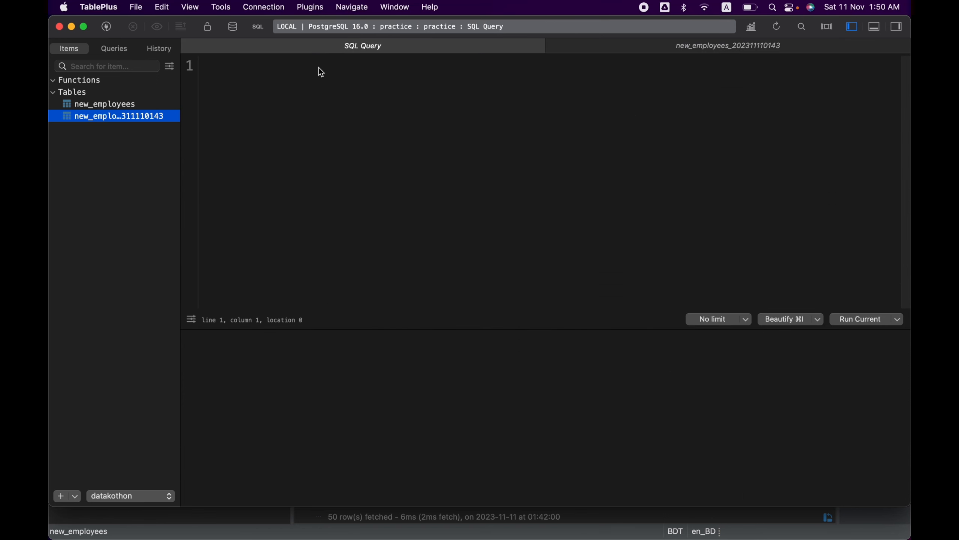
key(Return)
text(se)
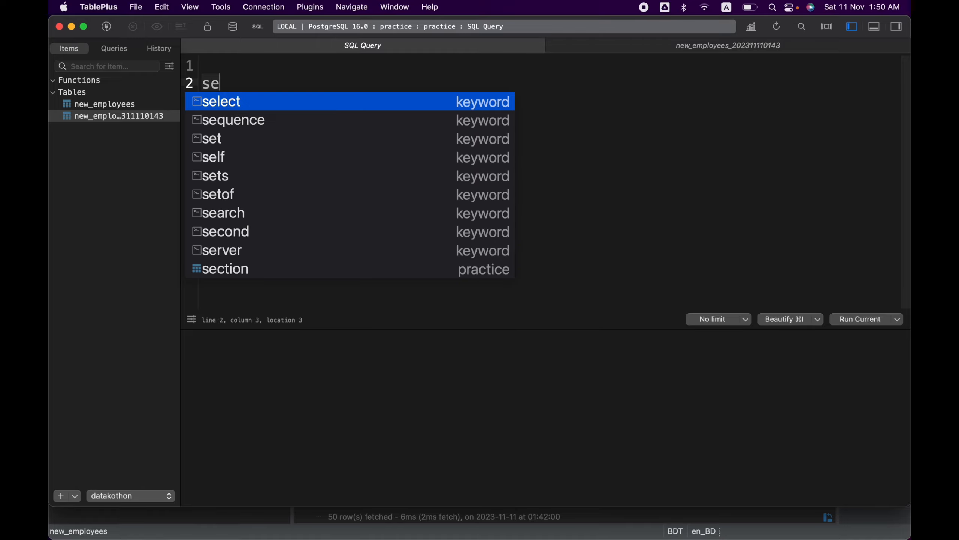
key(Return)
key(Return)
text(*)
key(Return)
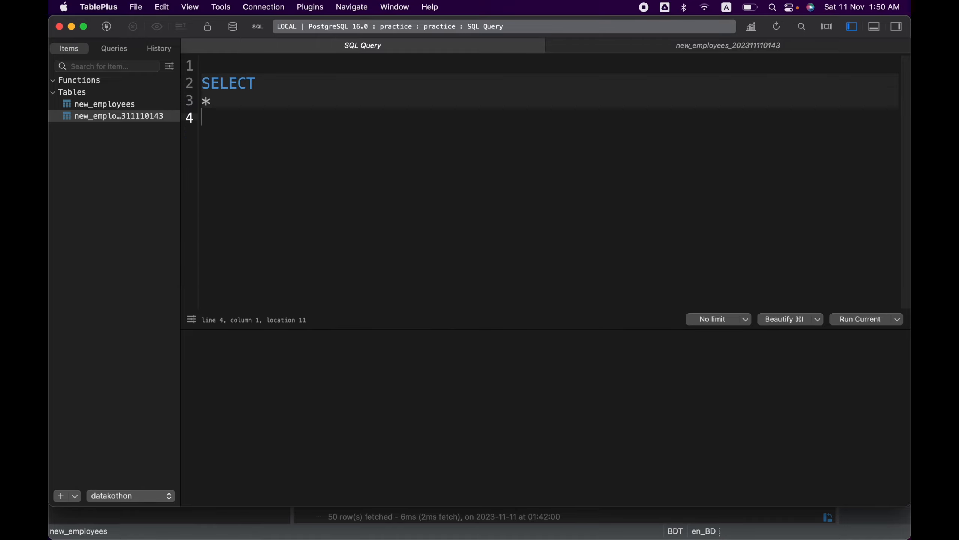
text(from)
key(Return)
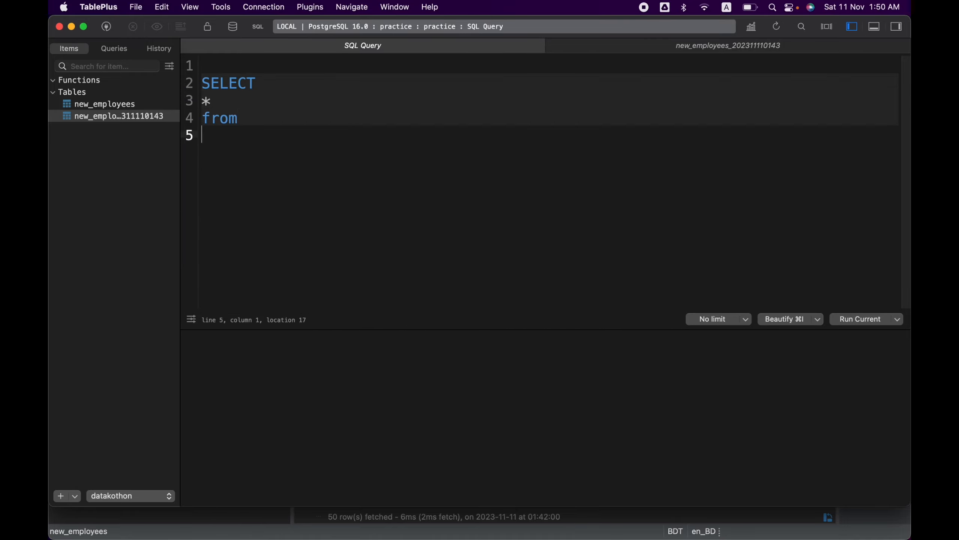
Complete the from clause with the table datakothon.new_employees
text(dat)
key(Down)
key(Down)
key(Down)
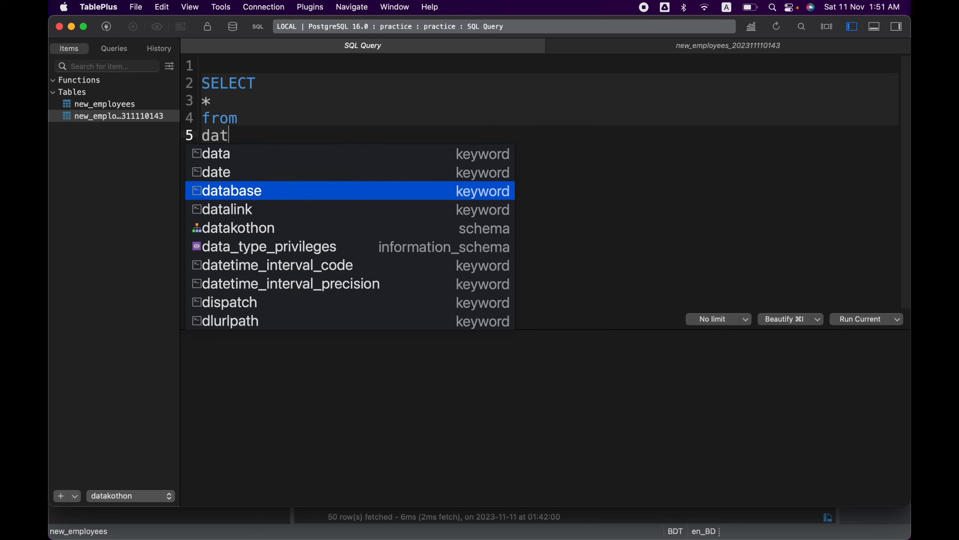
key(Return)
key(BackSpace)
key(BackSpace)
key(BackSpace)
key(BackSpace)
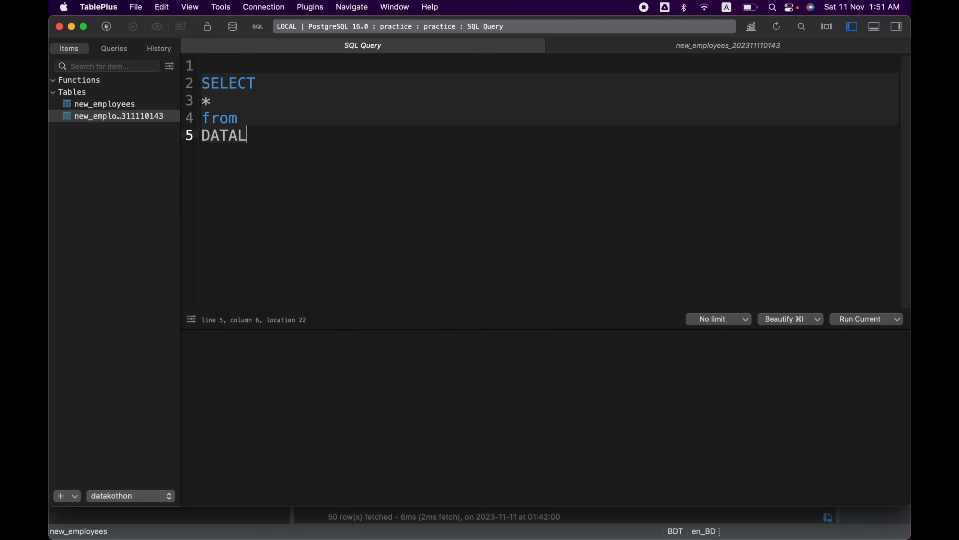
text(KO)
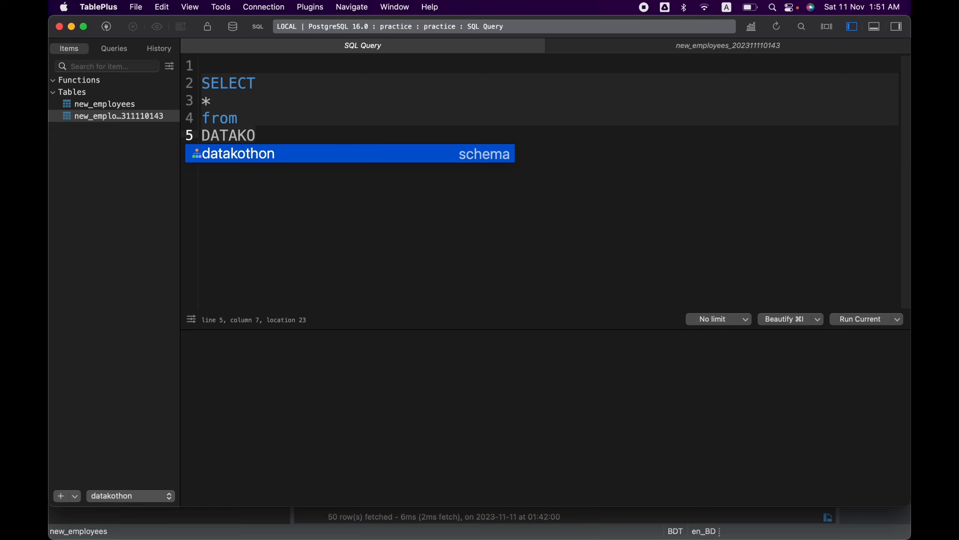
key(Return)
text(.)
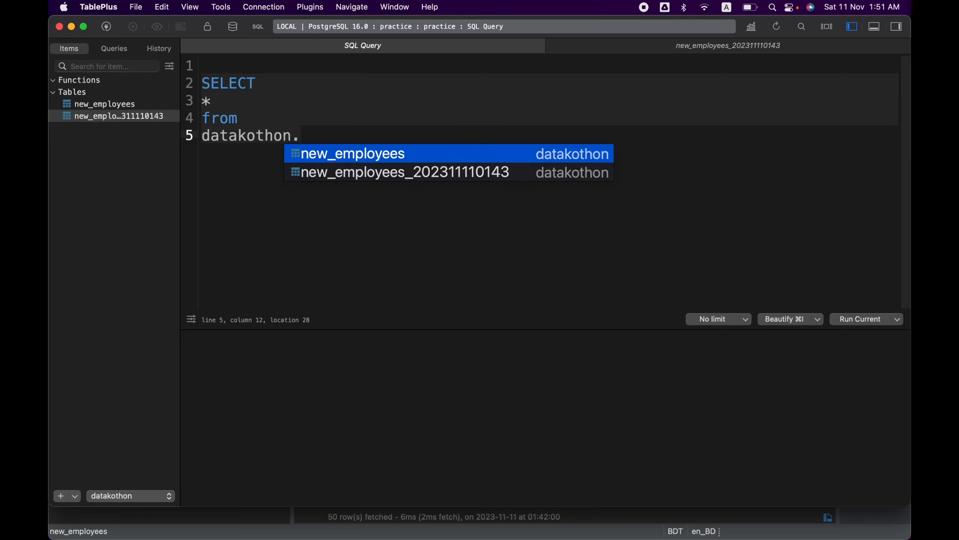
key(Down)
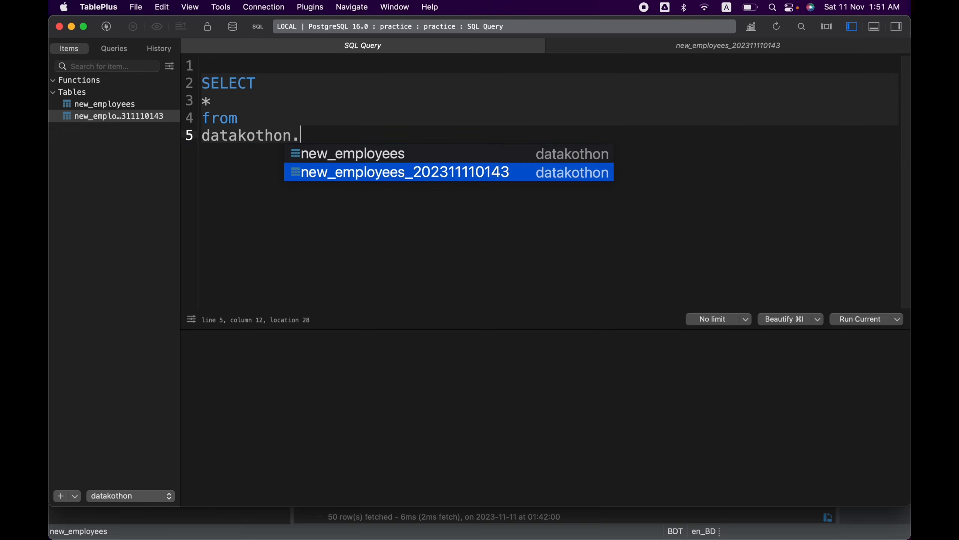
key(Up)
key(Return)
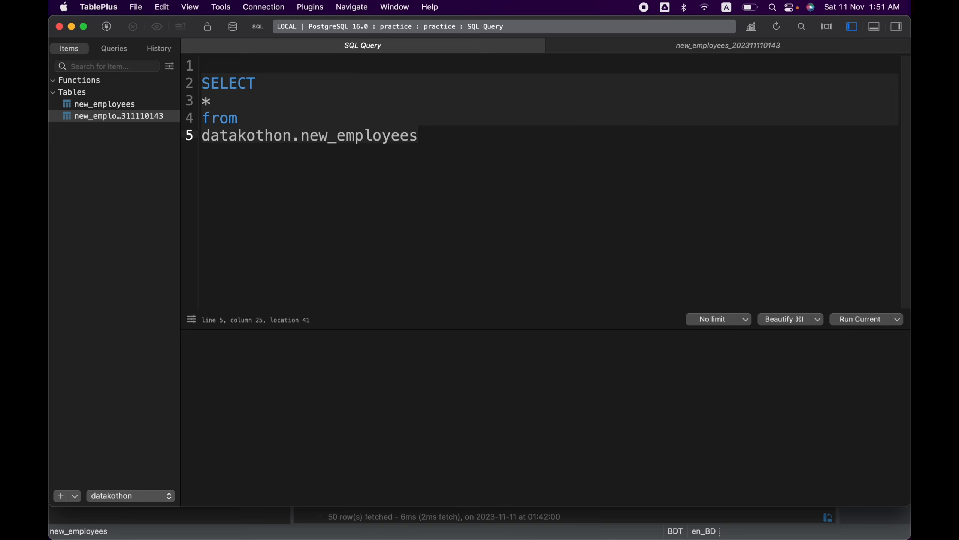
Add limit 10; to the query, run it and enlarge the results area
key(Return)
text(l)
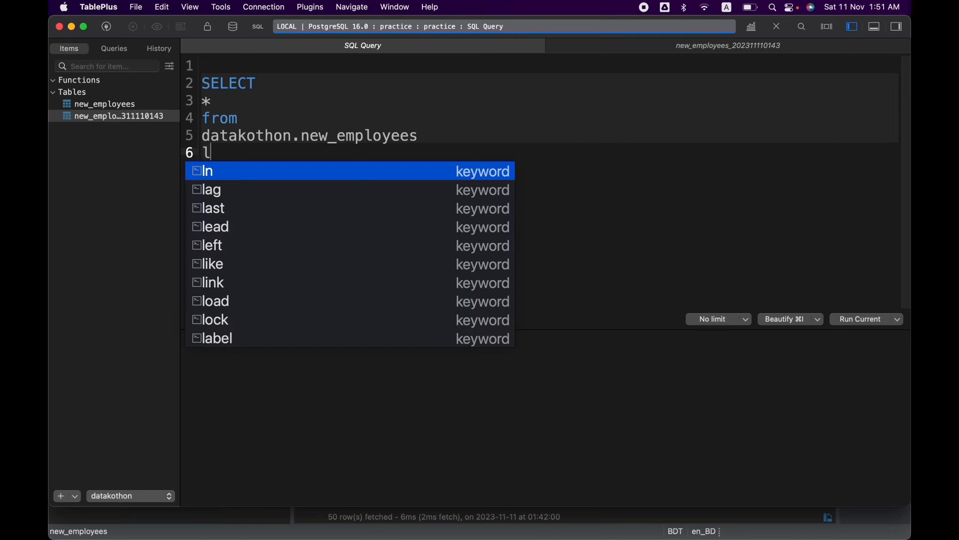
text(imit 10;)
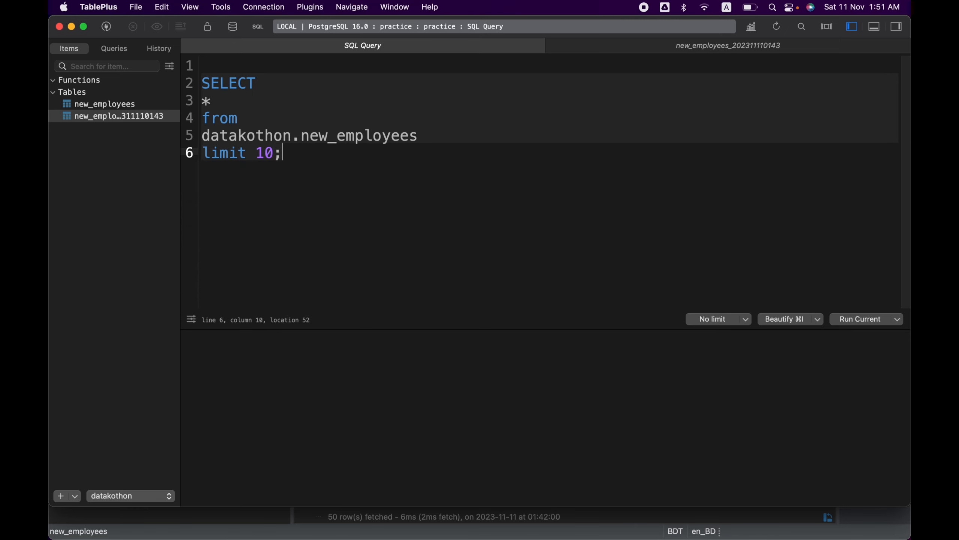
key(super+Return)
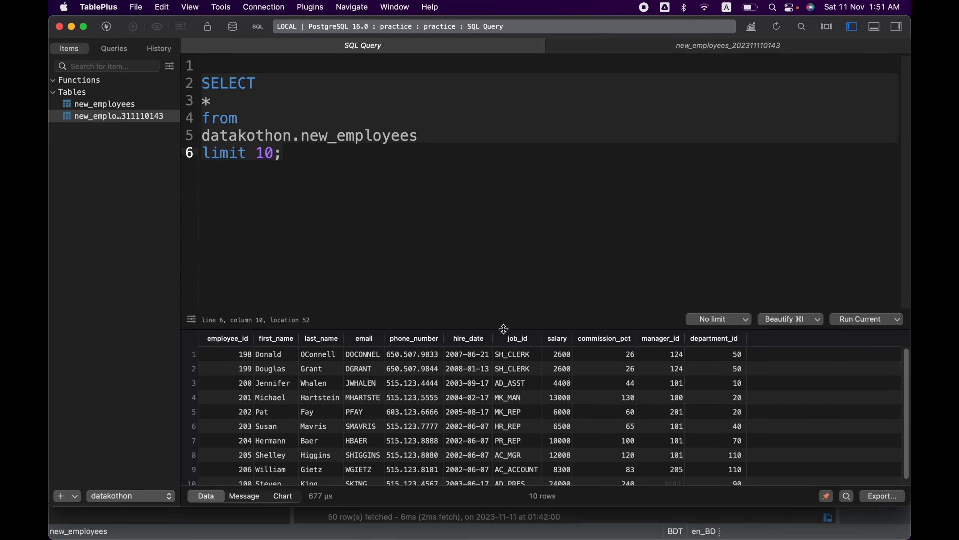
drag(506, 326, 504, 245)
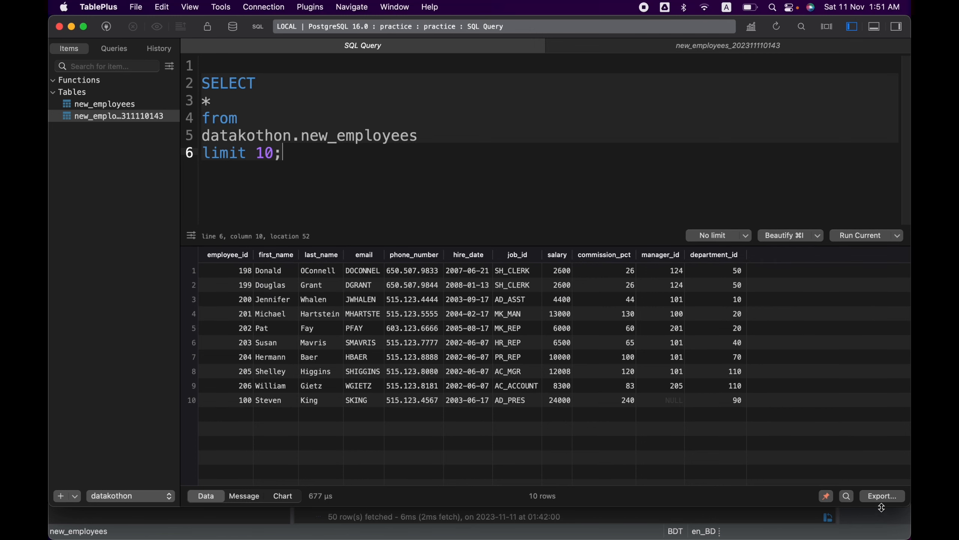
Export the query results to CSV in the Tute folder as new_export and dismiss the completion dialog
click(879, 496)
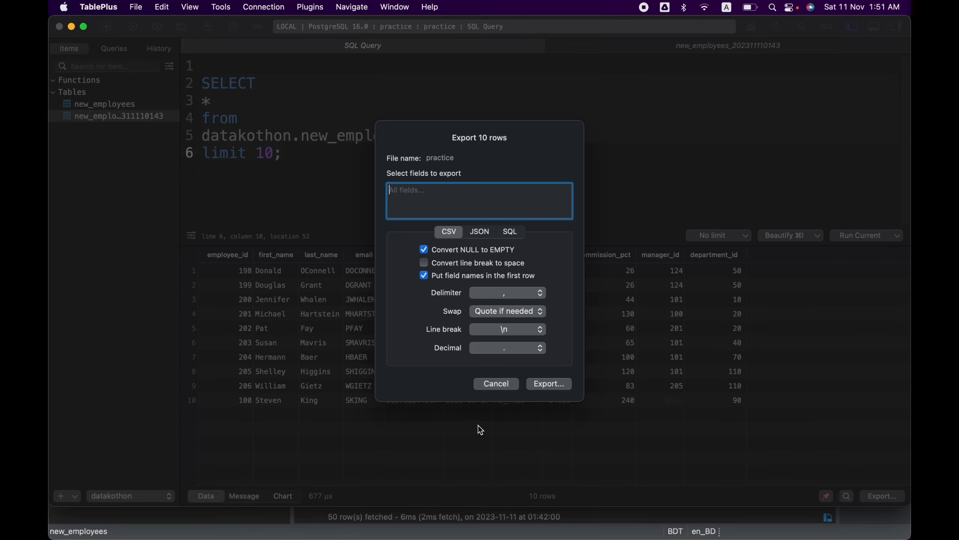
click(514, 384)
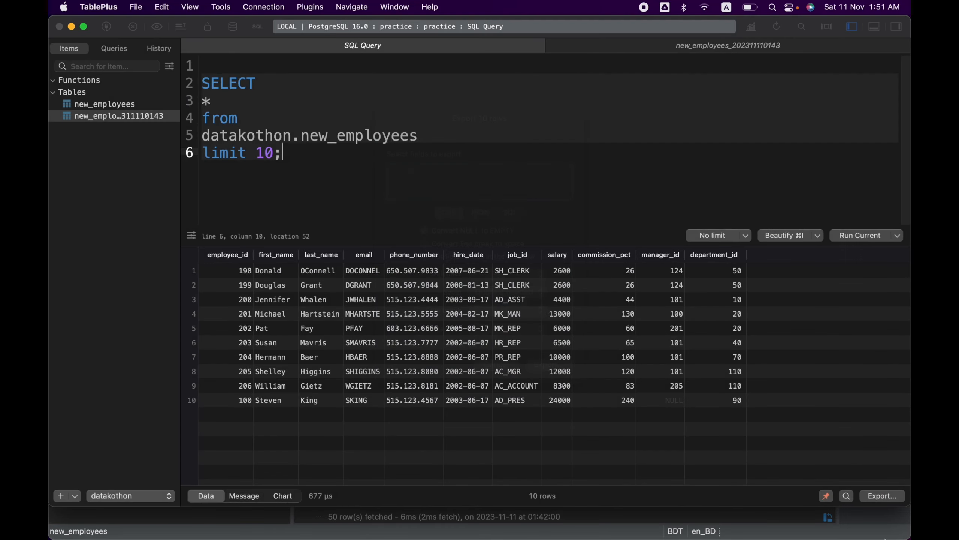
click(880, 497)
click(558, 383)
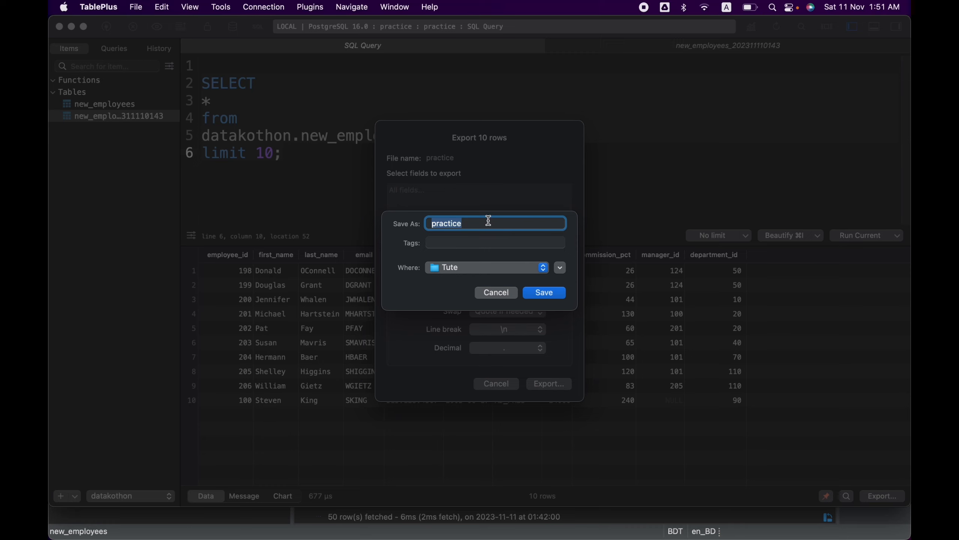
text(new_export)
click(544, 293)
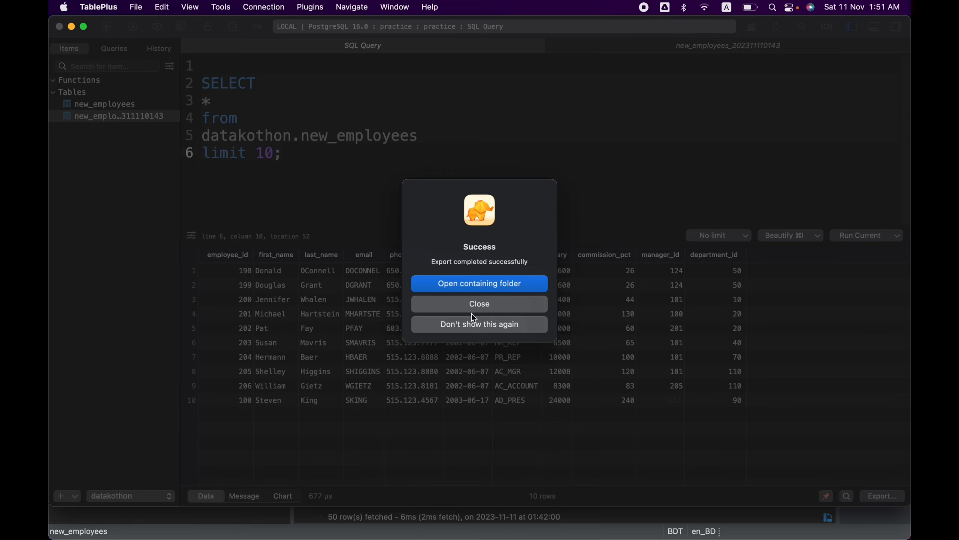
click(472, 307)
Switch to Finder and open new_export.csv in Excel to inspect the exported query rows
click(215, 524)
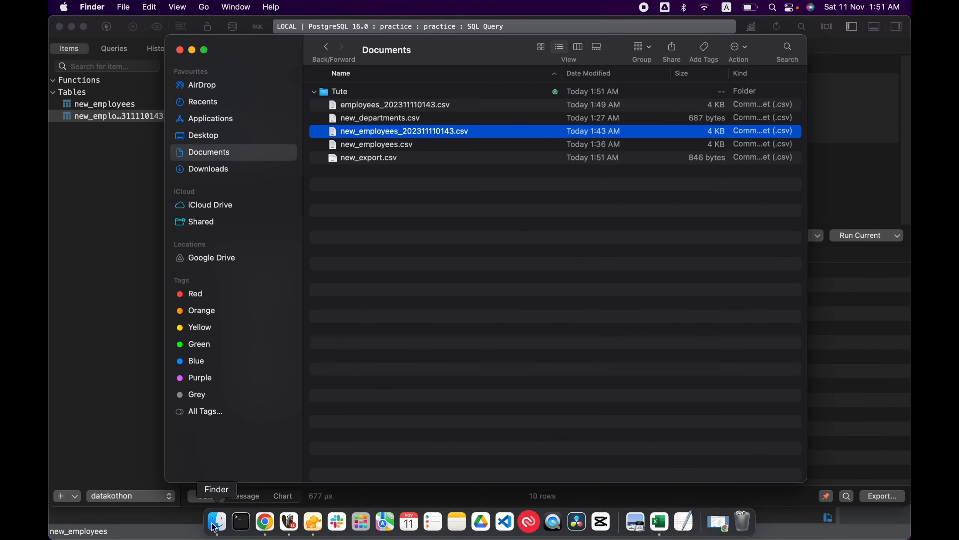
double_click(395, 159)
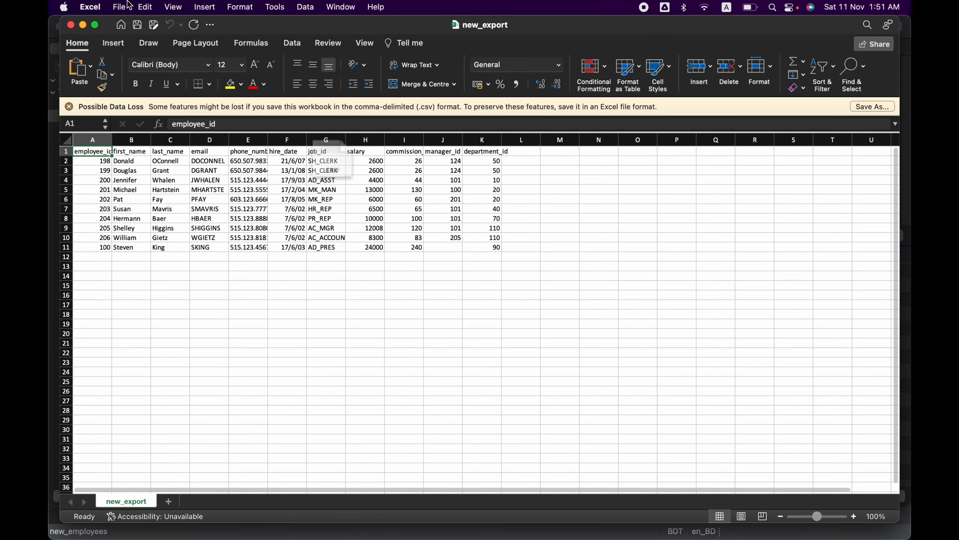
Close the new_export workbook and copy the entire datakothon.new_employees query from the TablePlus SQL editor
click(70, 26)
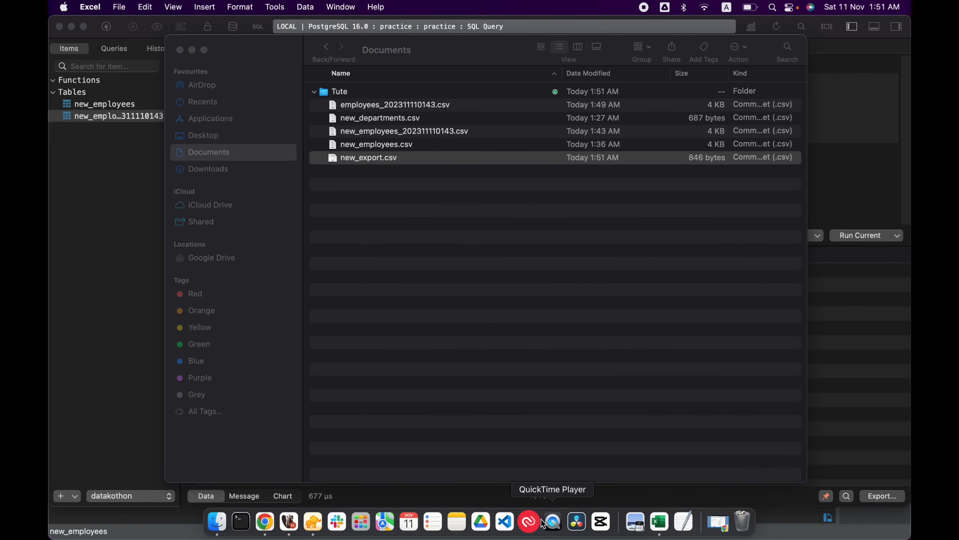
click(870, 166)
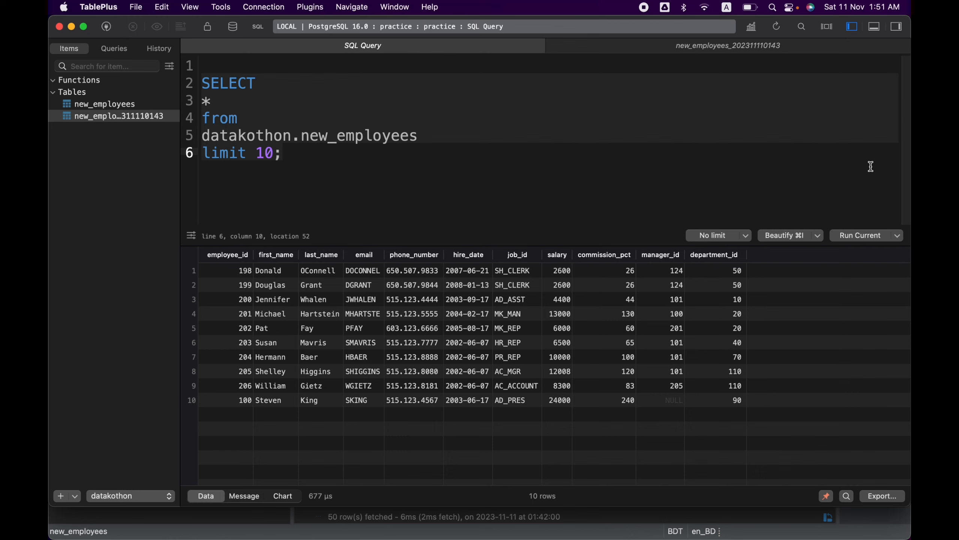
key(super+a)
key(super+c)
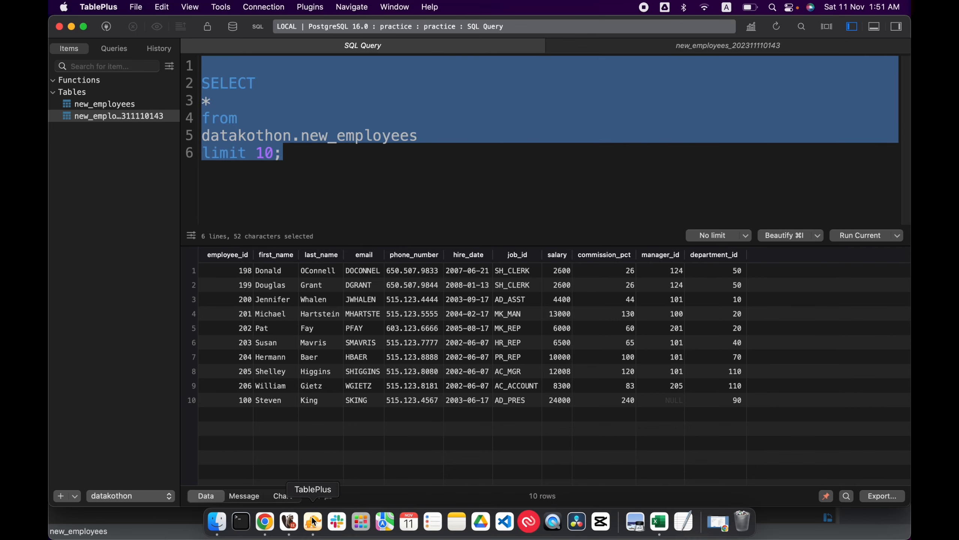
Switch to DBeaver and paste the copied query into Script-3 below the create schema statement
click(289, 522)
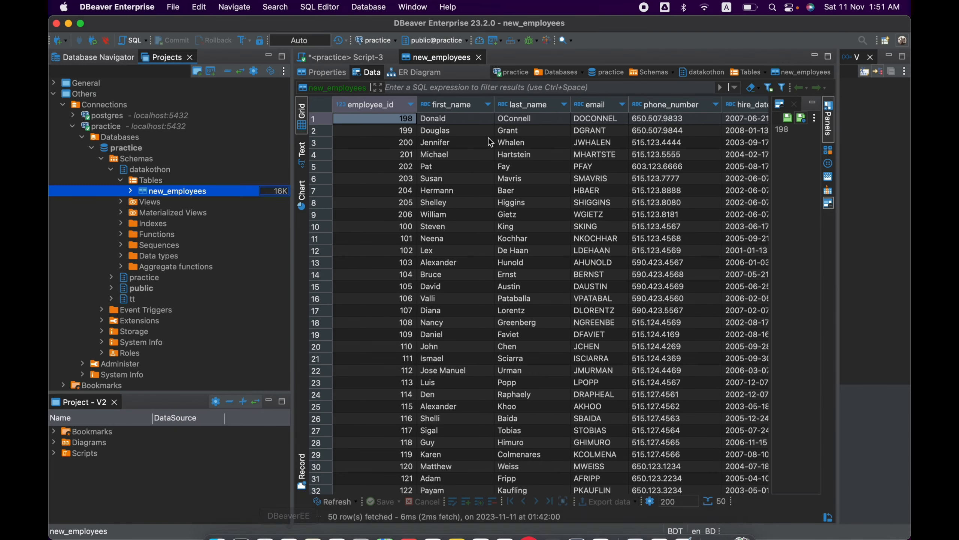
click(368, 61)
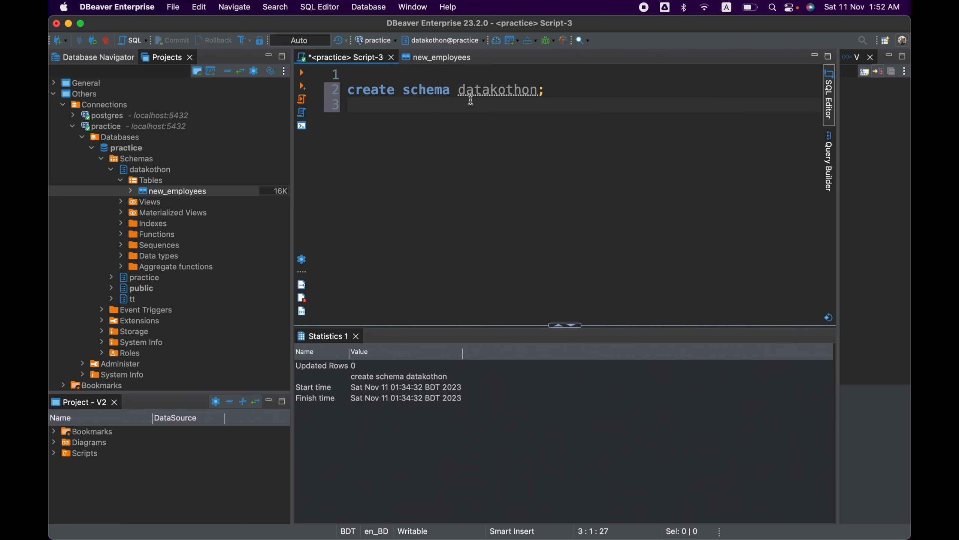
key(super+v)
key(Return)
key(shift+Up)
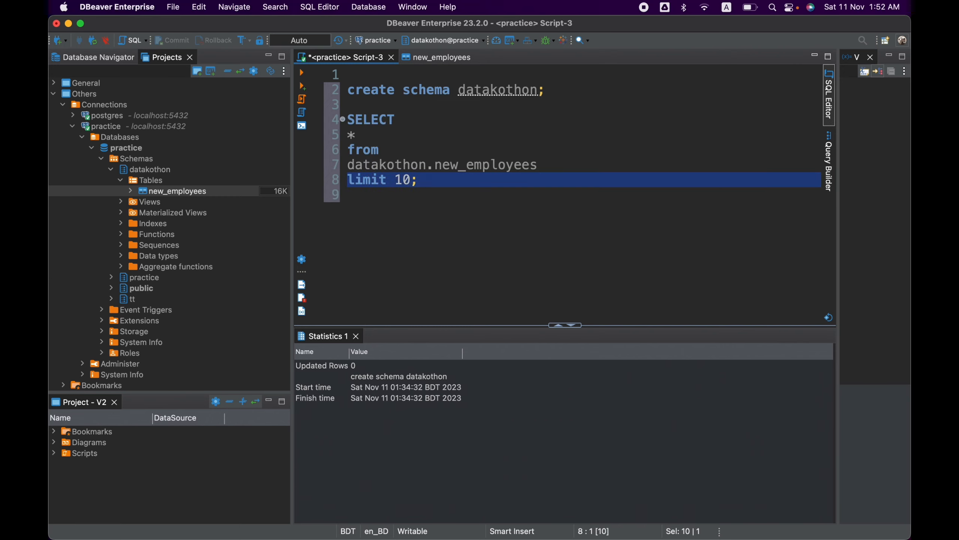
key(shift+Up)
key(shift+Up)
key(shift+Up)
key(shift+Up)
key(BackSpace)
key(Return)
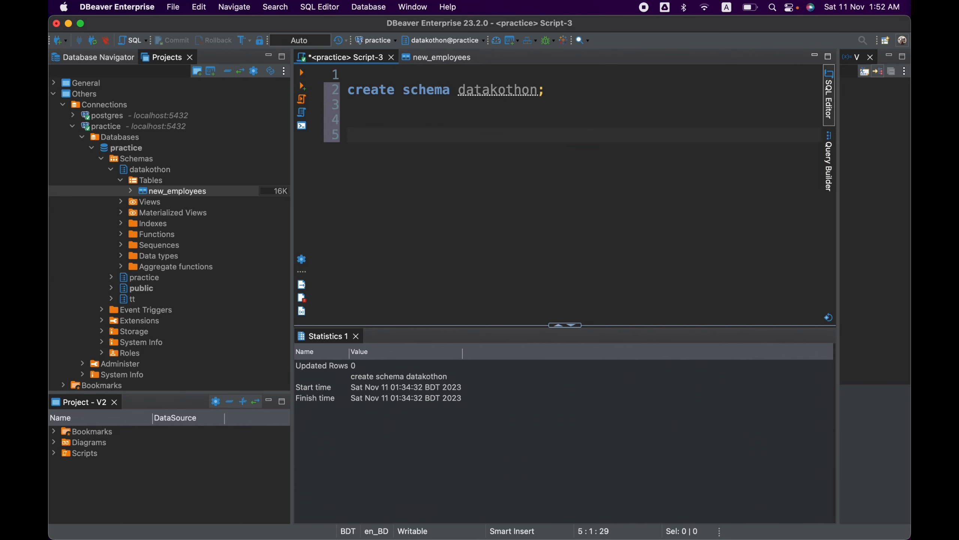
key(super+z)
key(super+z)
Run the new_employees query in Script-3 and enlarge the results area
key(super+Return)
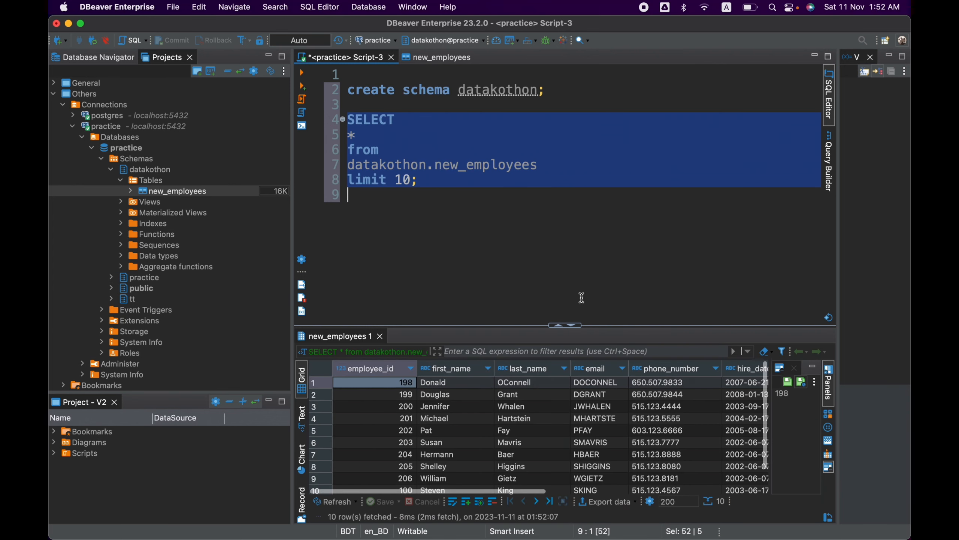
drag(604, 324, 604, 243)
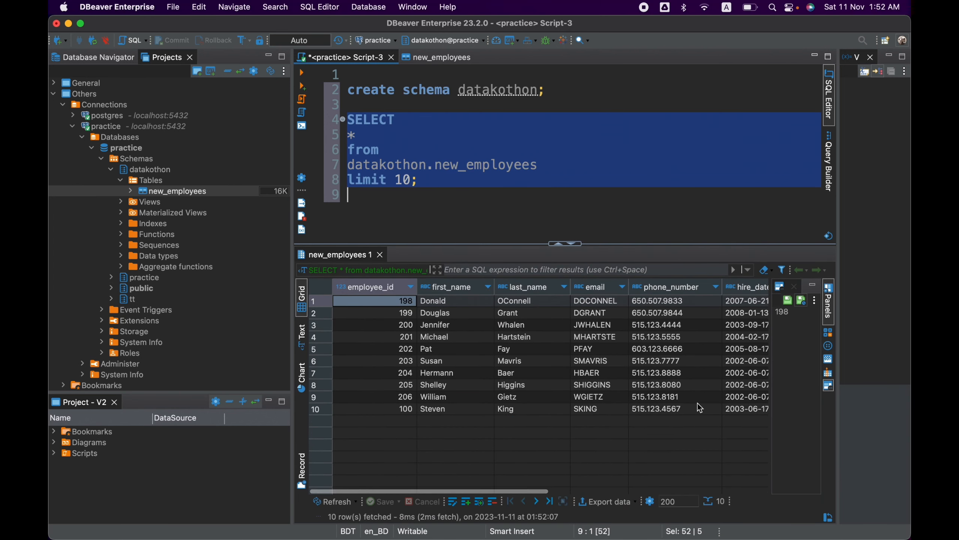
Set up a CSV export of the query results, keeping the default extraction settings and the | delimiter
click(613, 503)
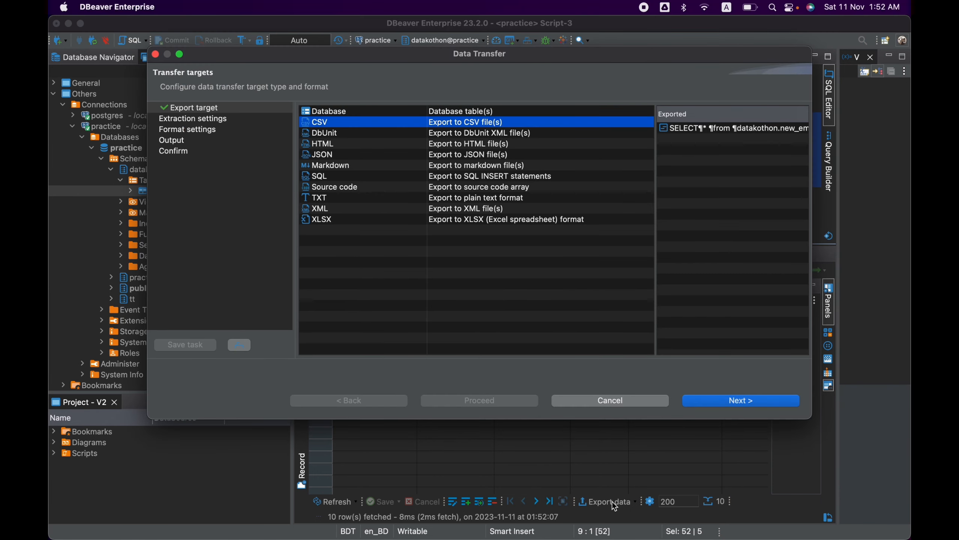
click(737, 408)
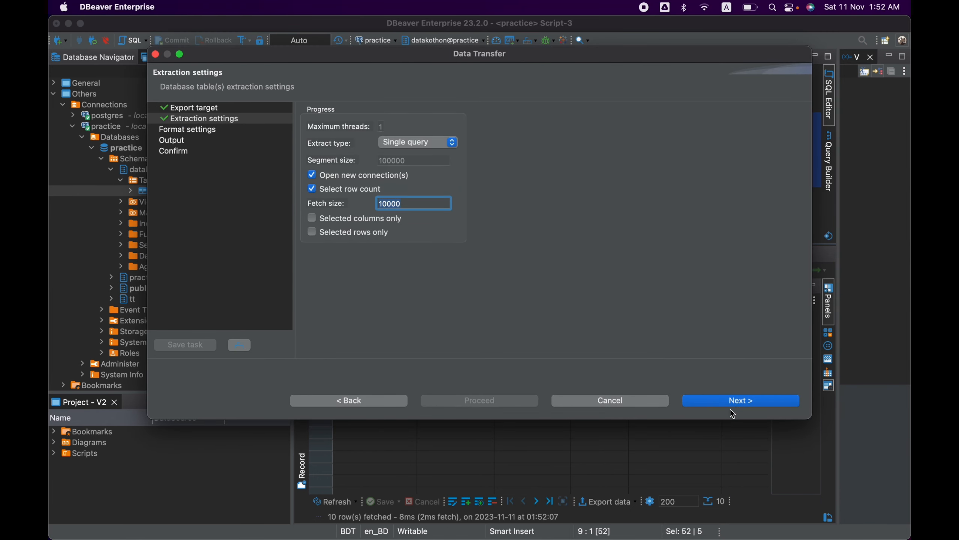
click(740, 400)
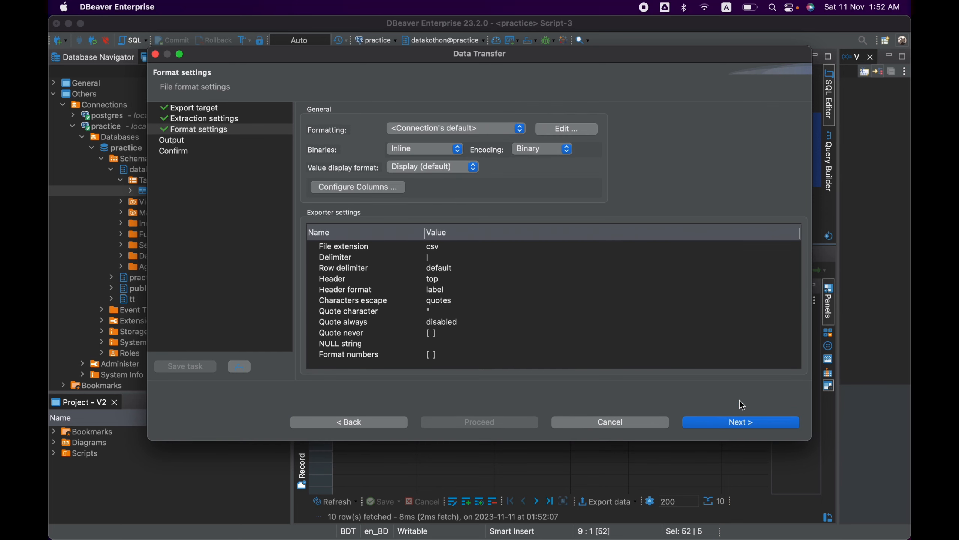
click(457, 260)
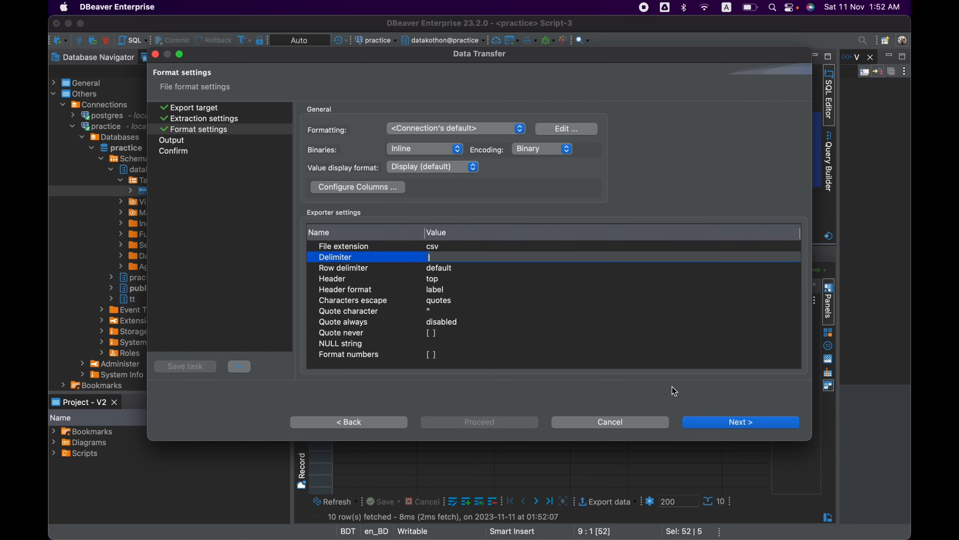
click(731, 418)
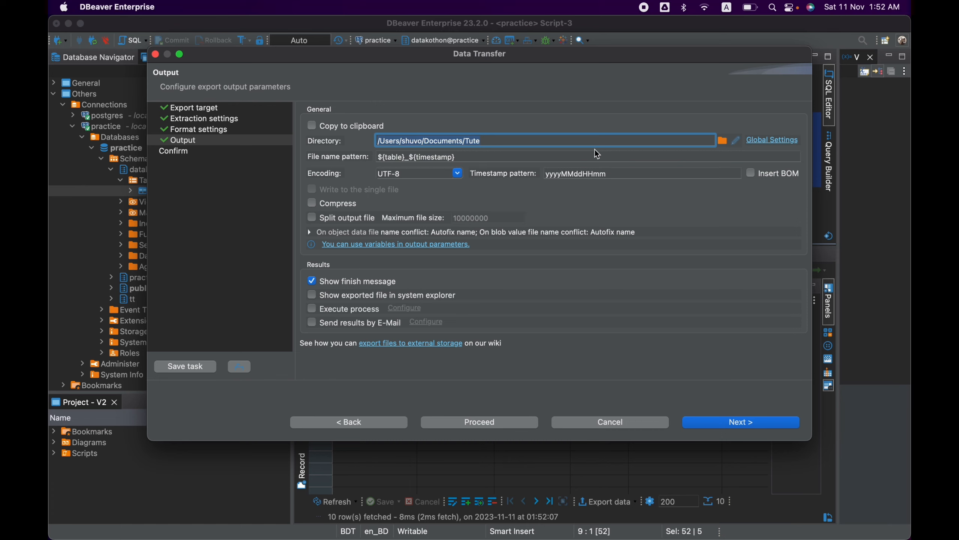
Prefix the export file name pattern with datakothon_ and carry out the export to the Tute folder
click(390, 158)
key(Left)
key(Left)
key(Left)
key(Left)
text(datako)
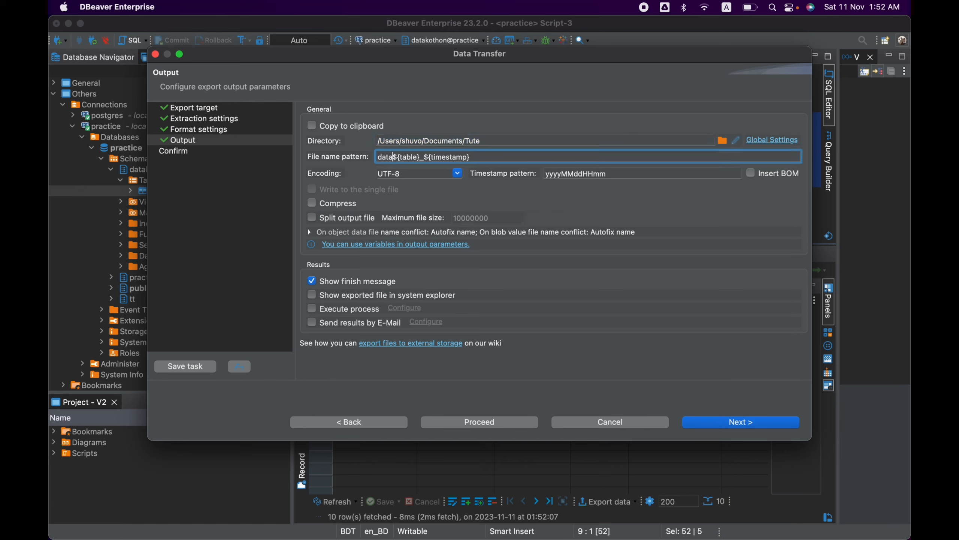
text(thon_)
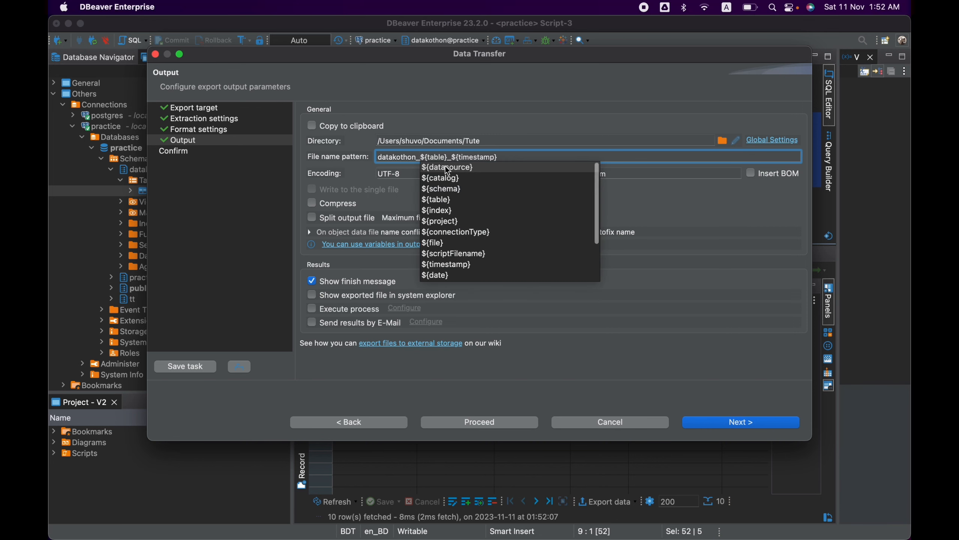
click(730, 423)
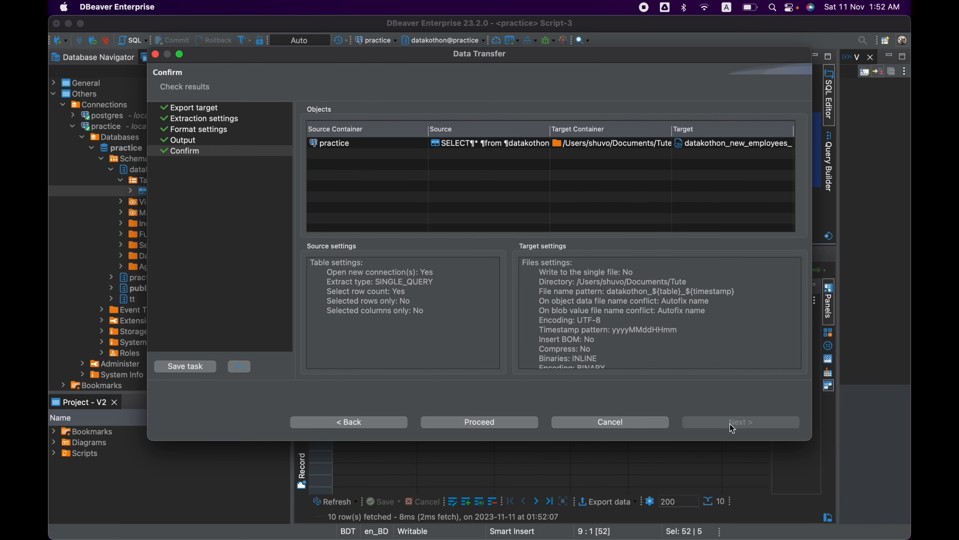
click(497, 420)
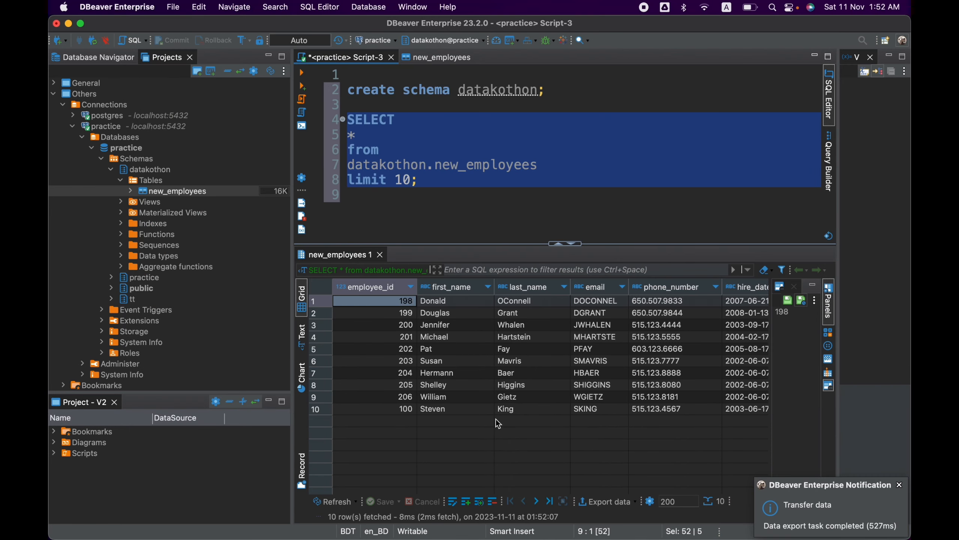
Open datakothon_new_employees_202311110152.csv from the Tute folder in Excel and autofit column A to inspect the exported rows
click(219, 523)
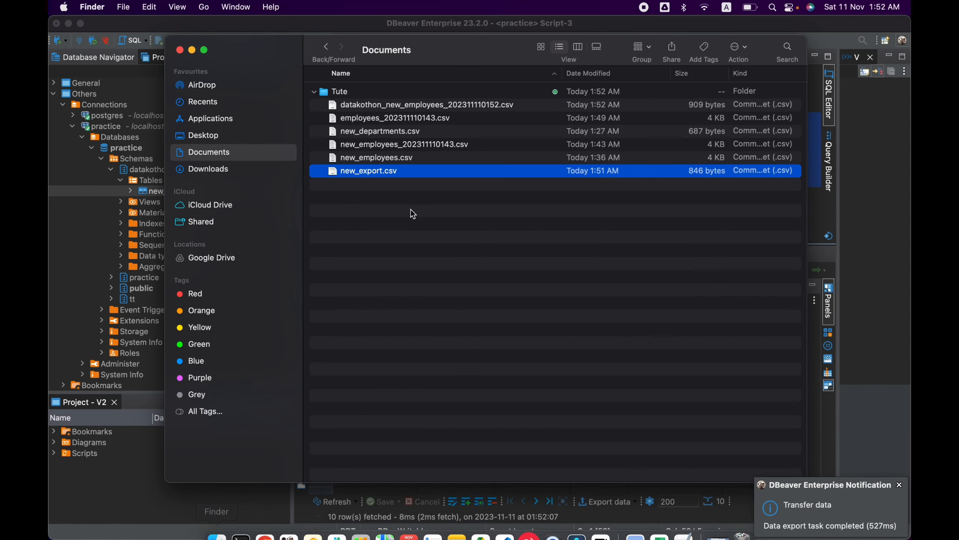
click(374, 110)
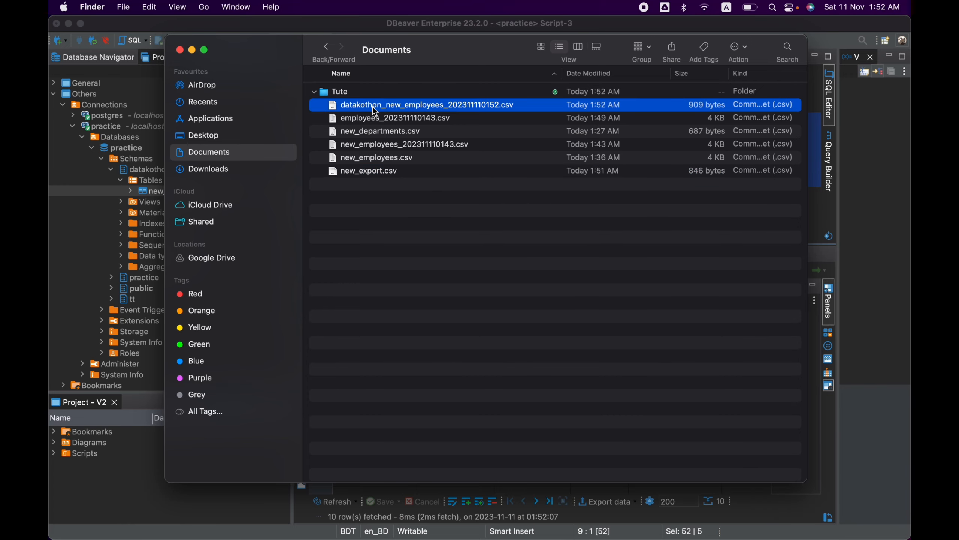
double_click(468, 107)
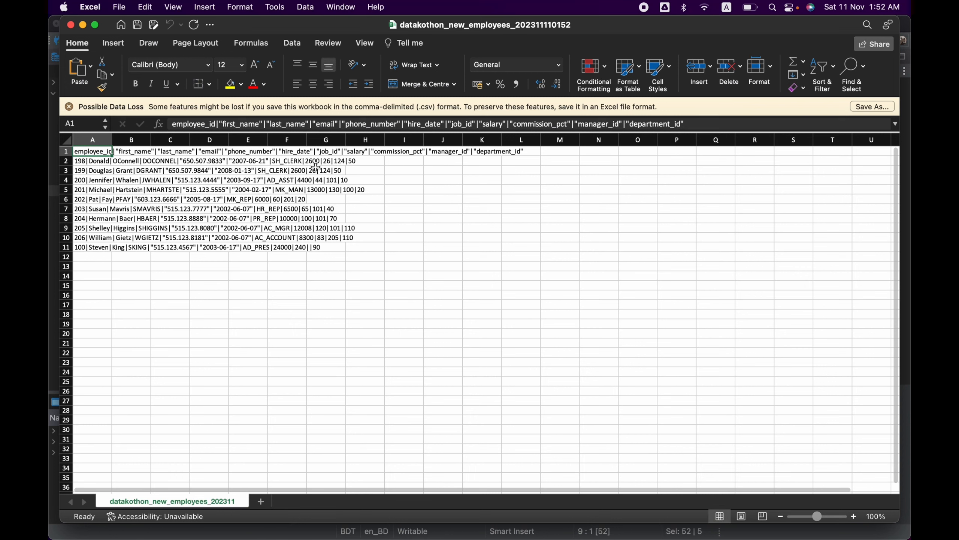
double_click(112, 139)
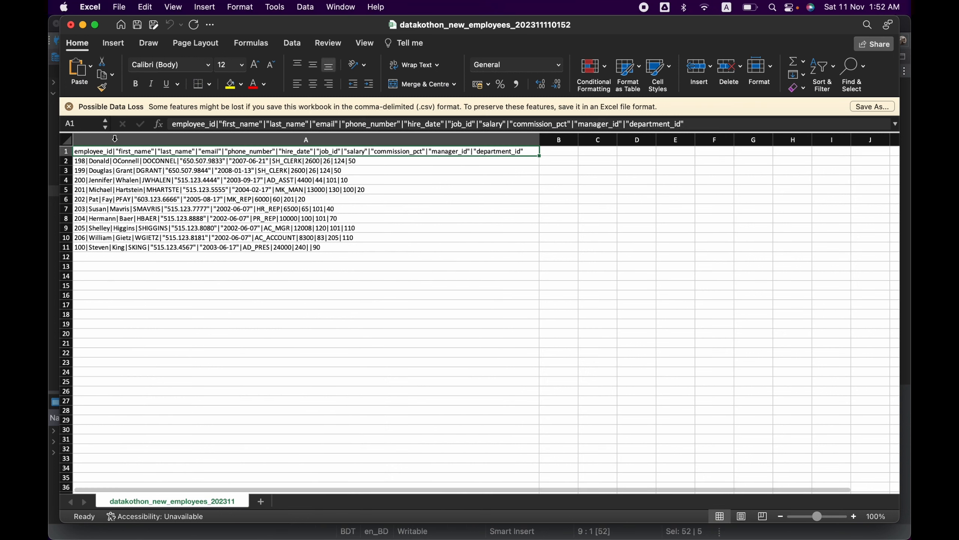
click(246, 259)
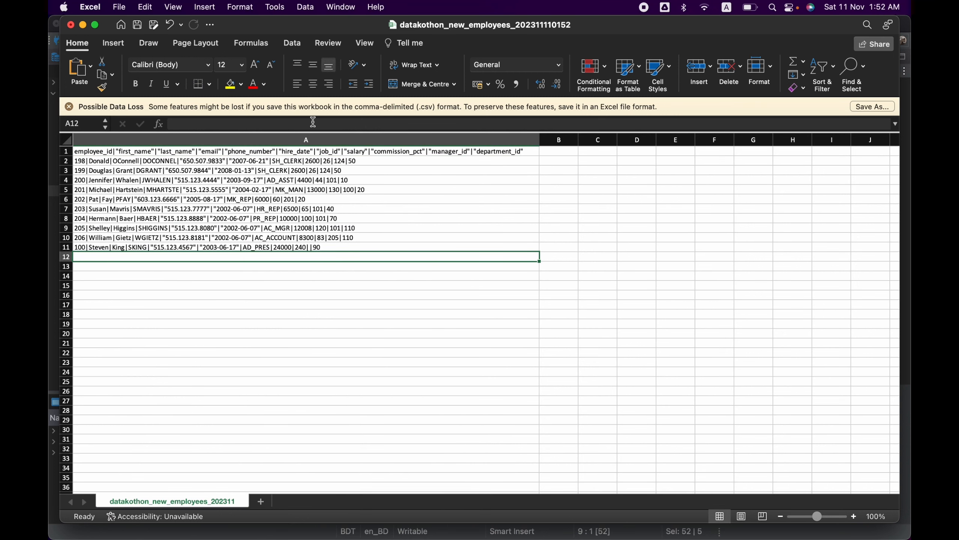
Close the workbook without saving, close the Finder window and return to the DBeaver script
click(71, 25)
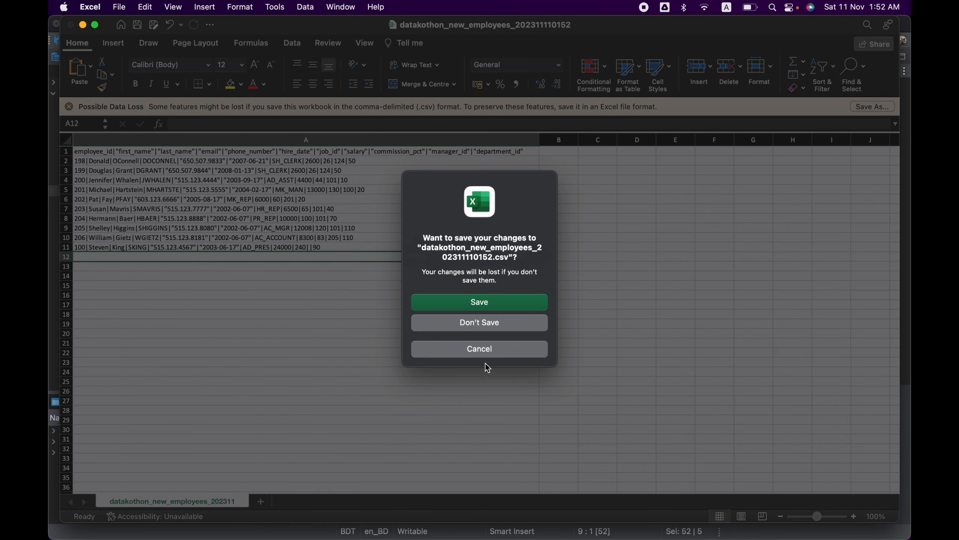
click(480, 322)
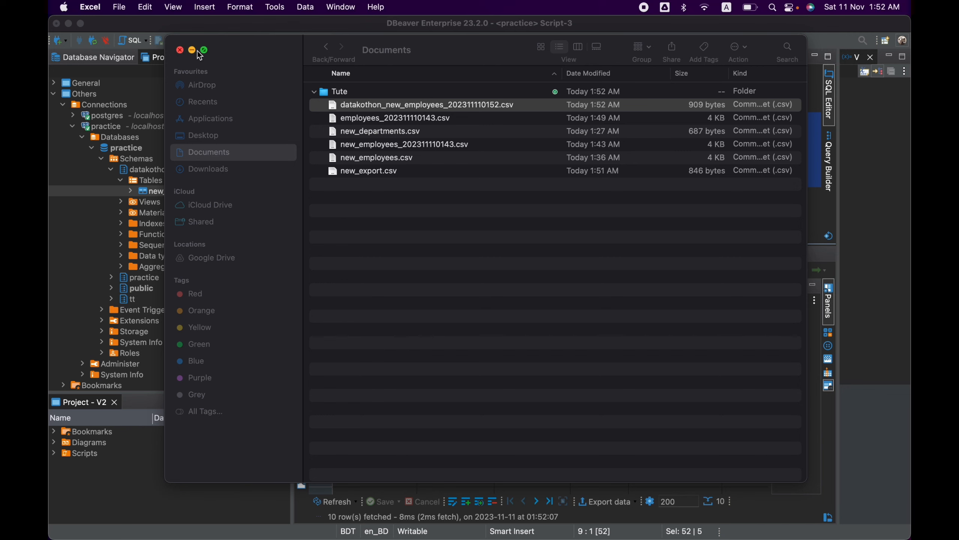
click(181, 52)
click(443, 211)
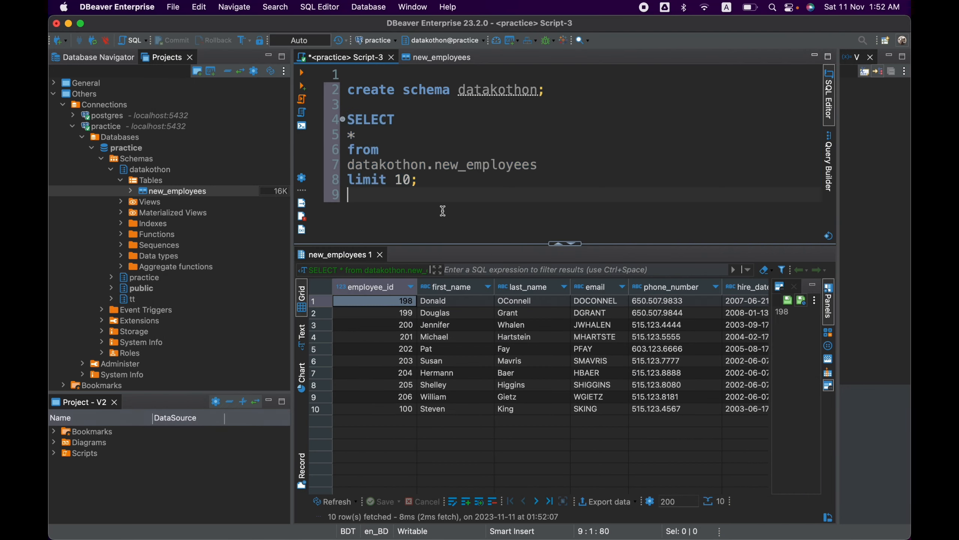